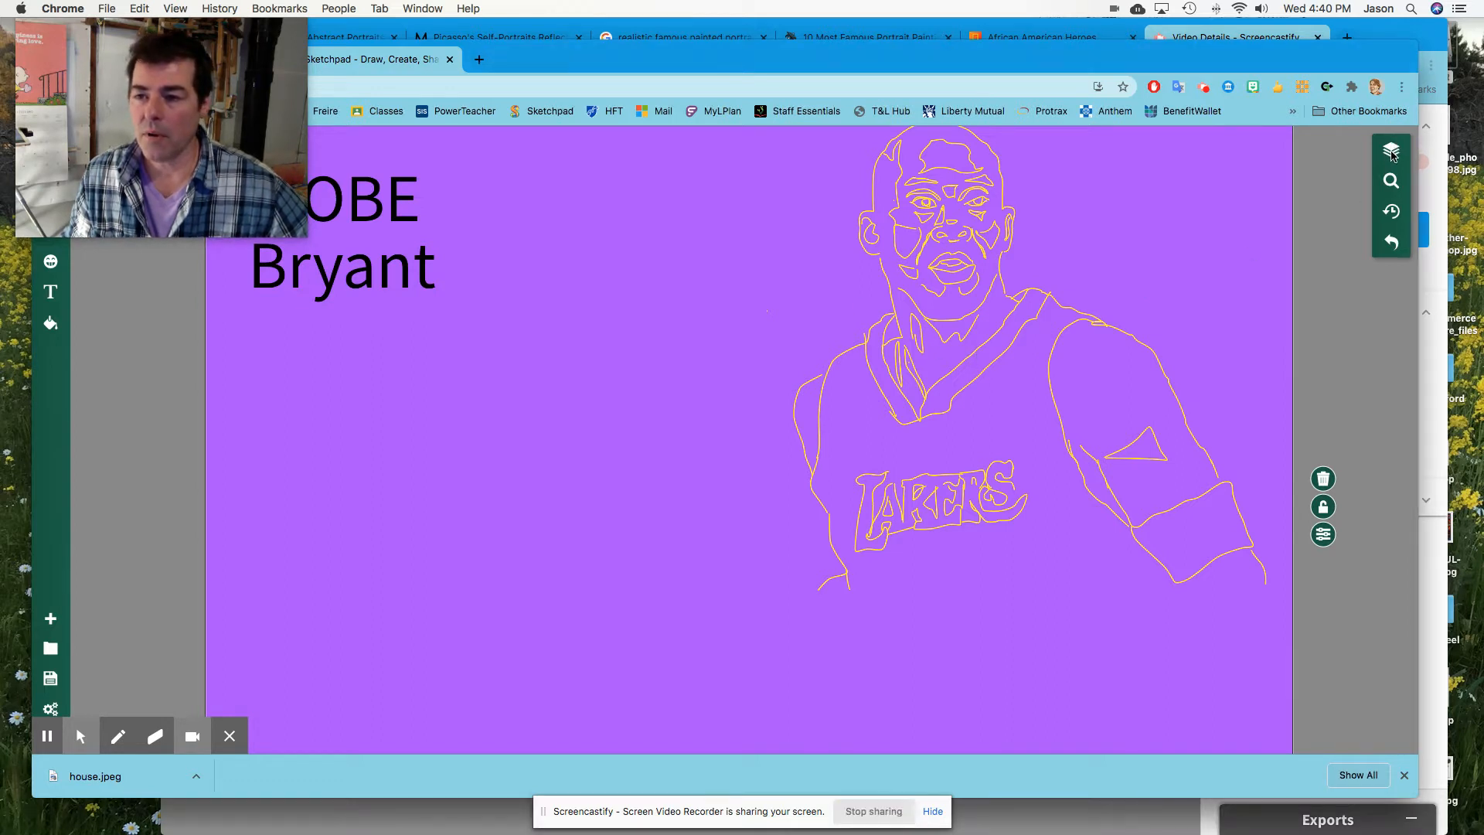
# - Show the hidden Clipart layer that holds the reference photo beneath the pencil tracing
pyautogui.click(1391, 152)
pyautogui.click(1391, 152)
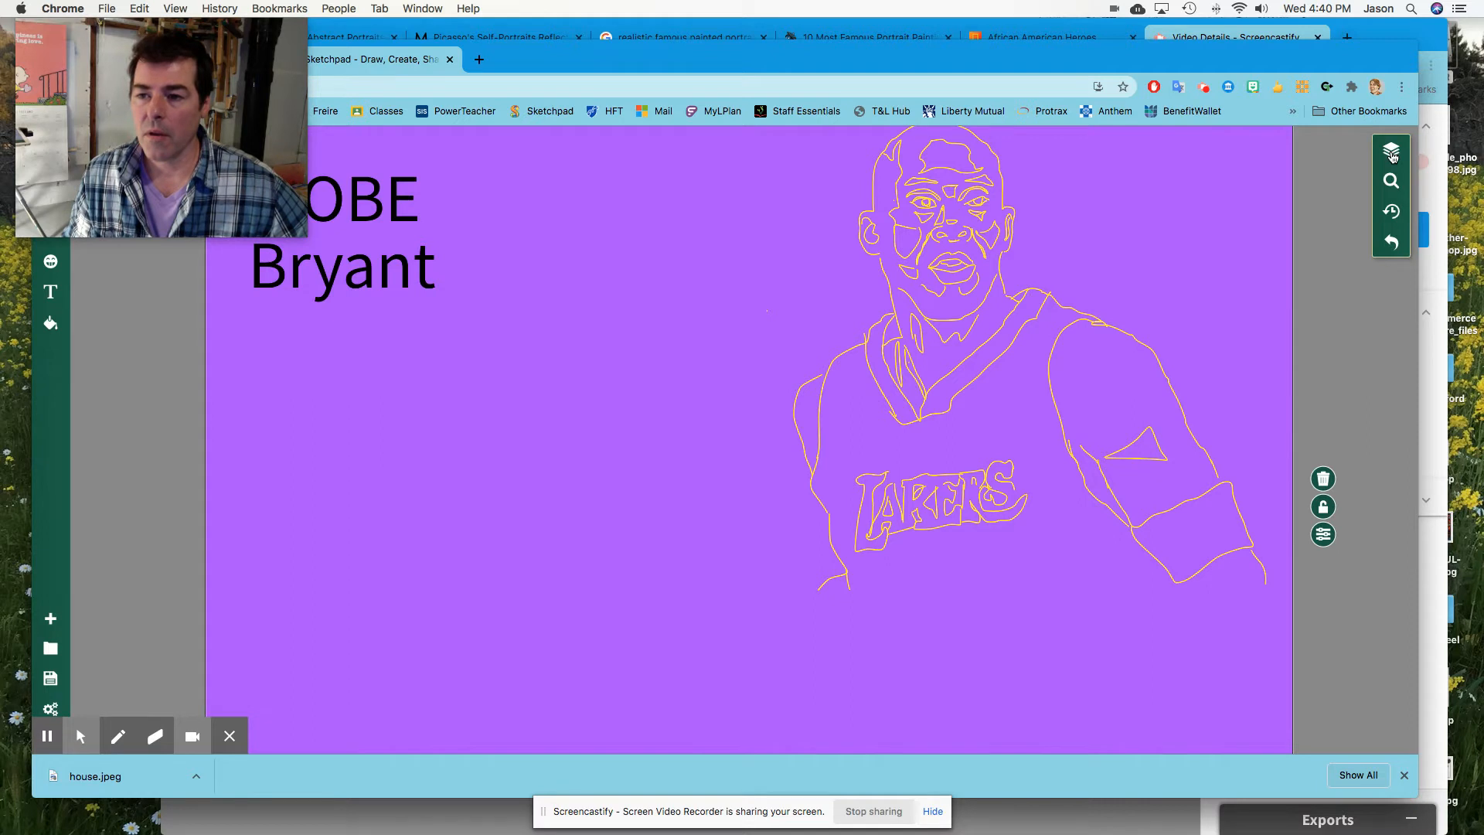
pyautogui.click(1391, 153)
pyautogui.scroll(-5, 1180, 555)
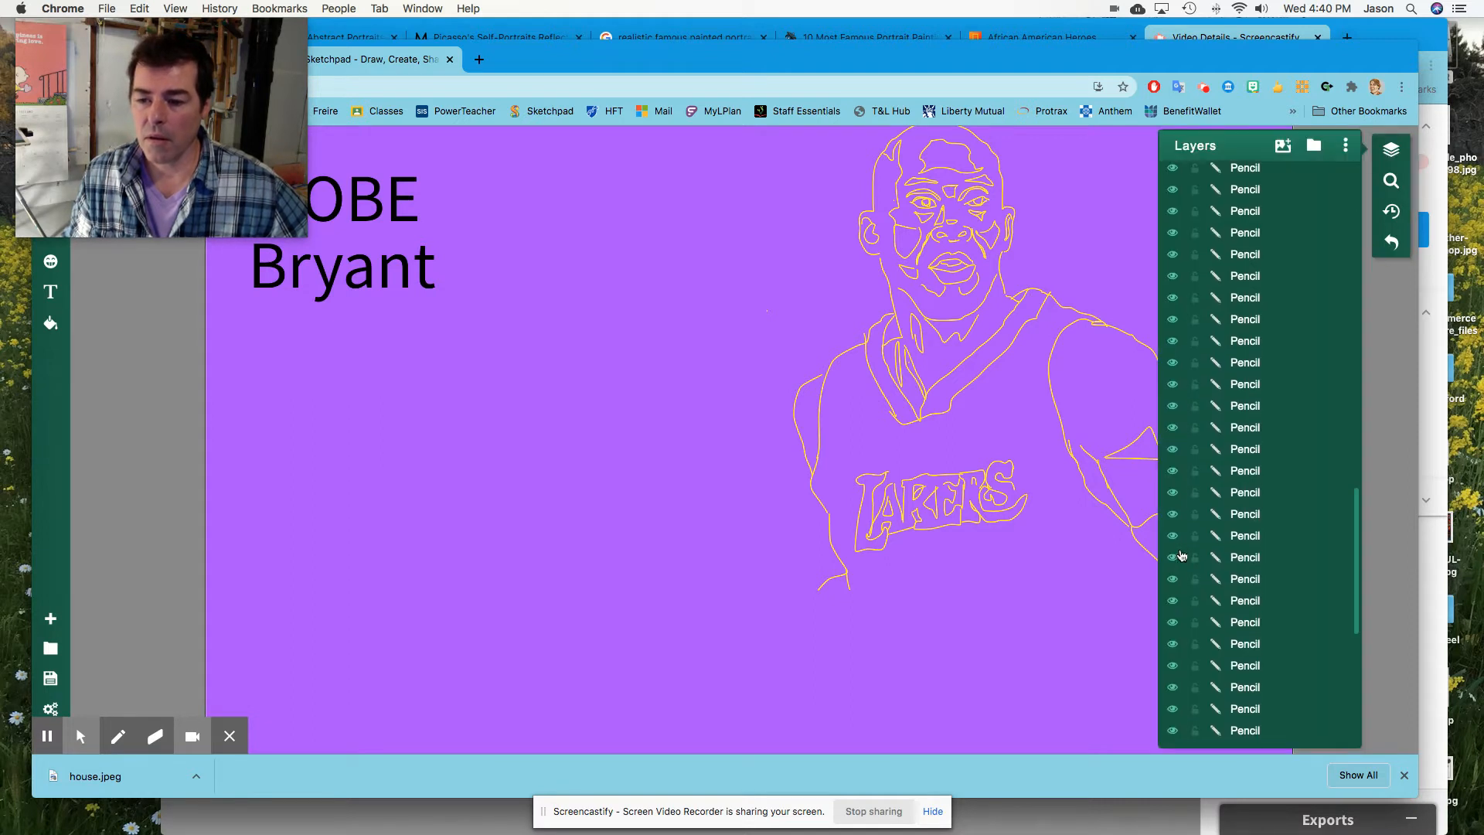
pyautogui.scroll(-3, 1181, 555)
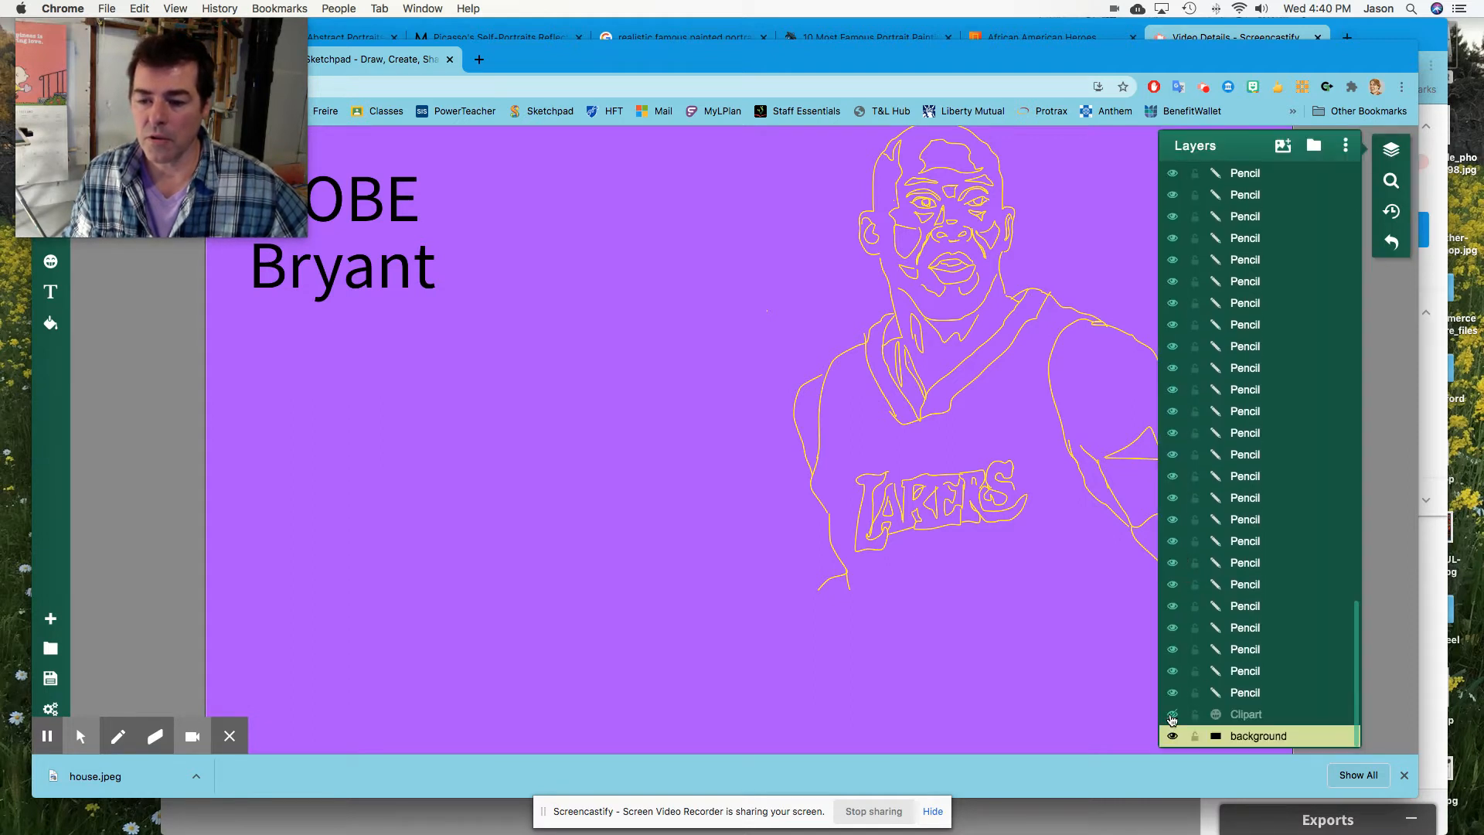
pyautogui.click(1171, 715)
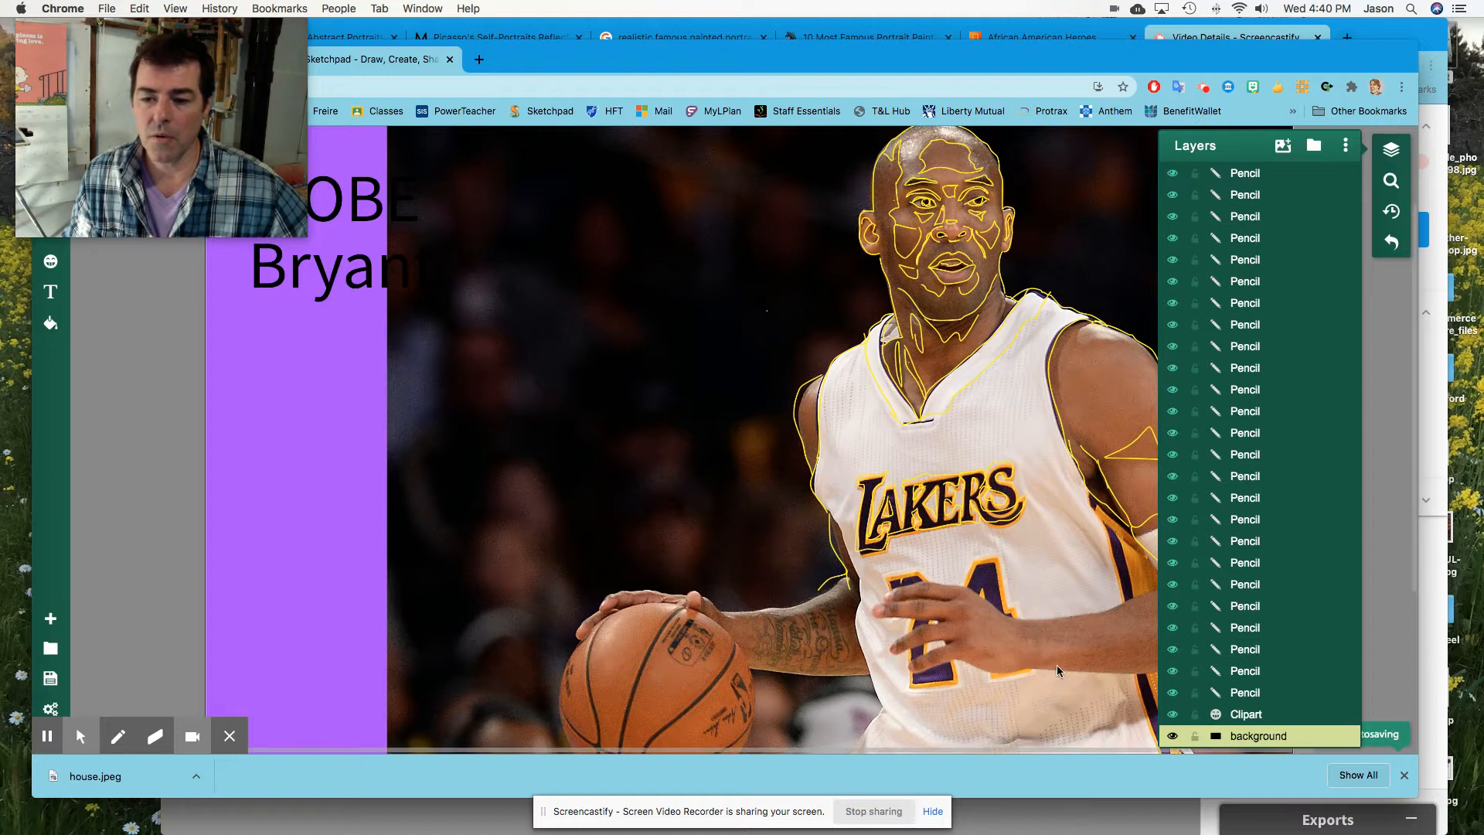
pyautogui.click(1057, 667)
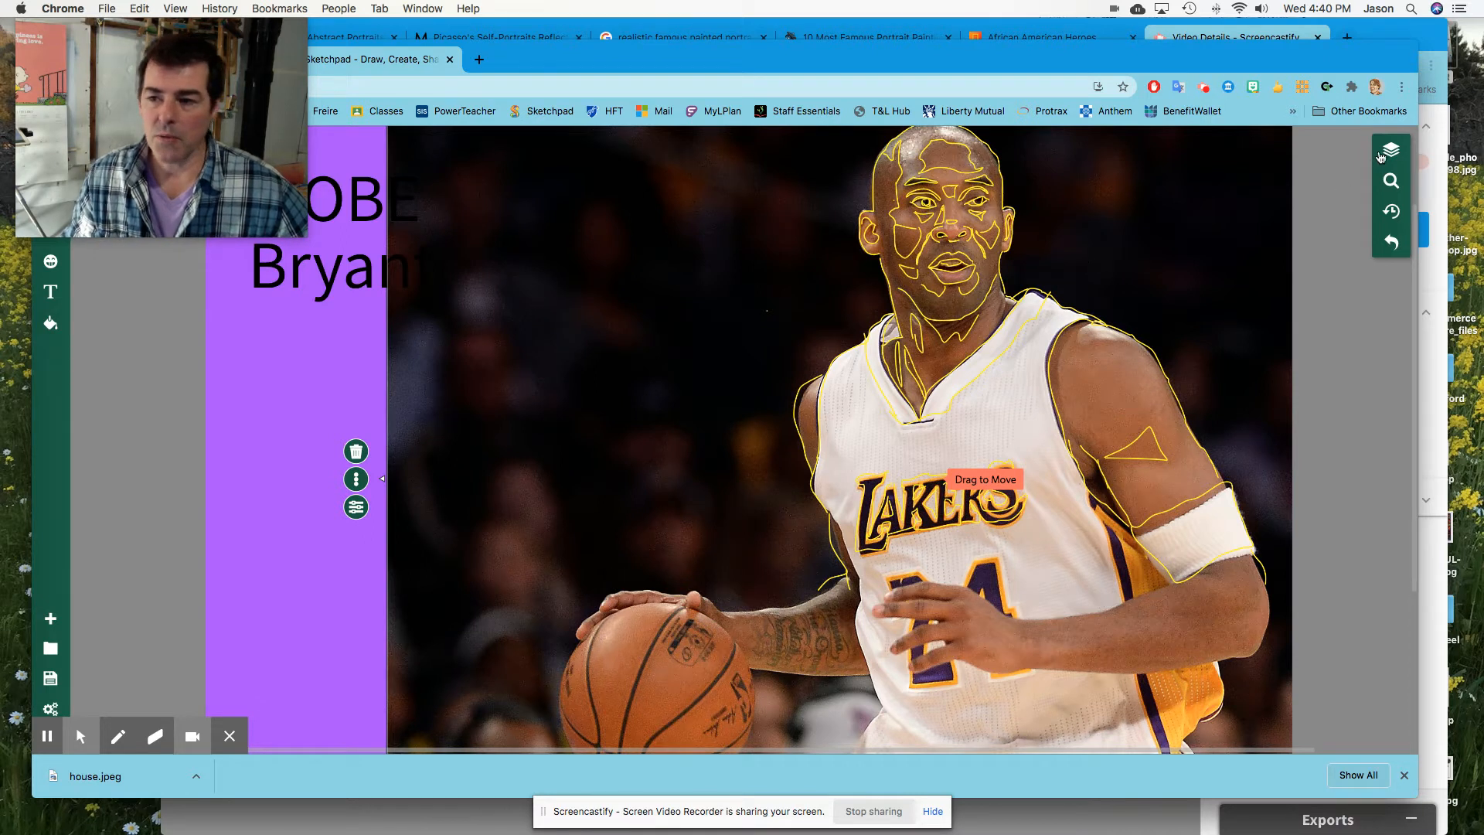
# - Hide the Clipart layer with the reference photo so only the pencil tracing, text and background show
pyautogui.click(1388, 152)
pyautogui.scroll(-10, 1256, 506)
pyautogui.scroll(-5, 1256, 506)
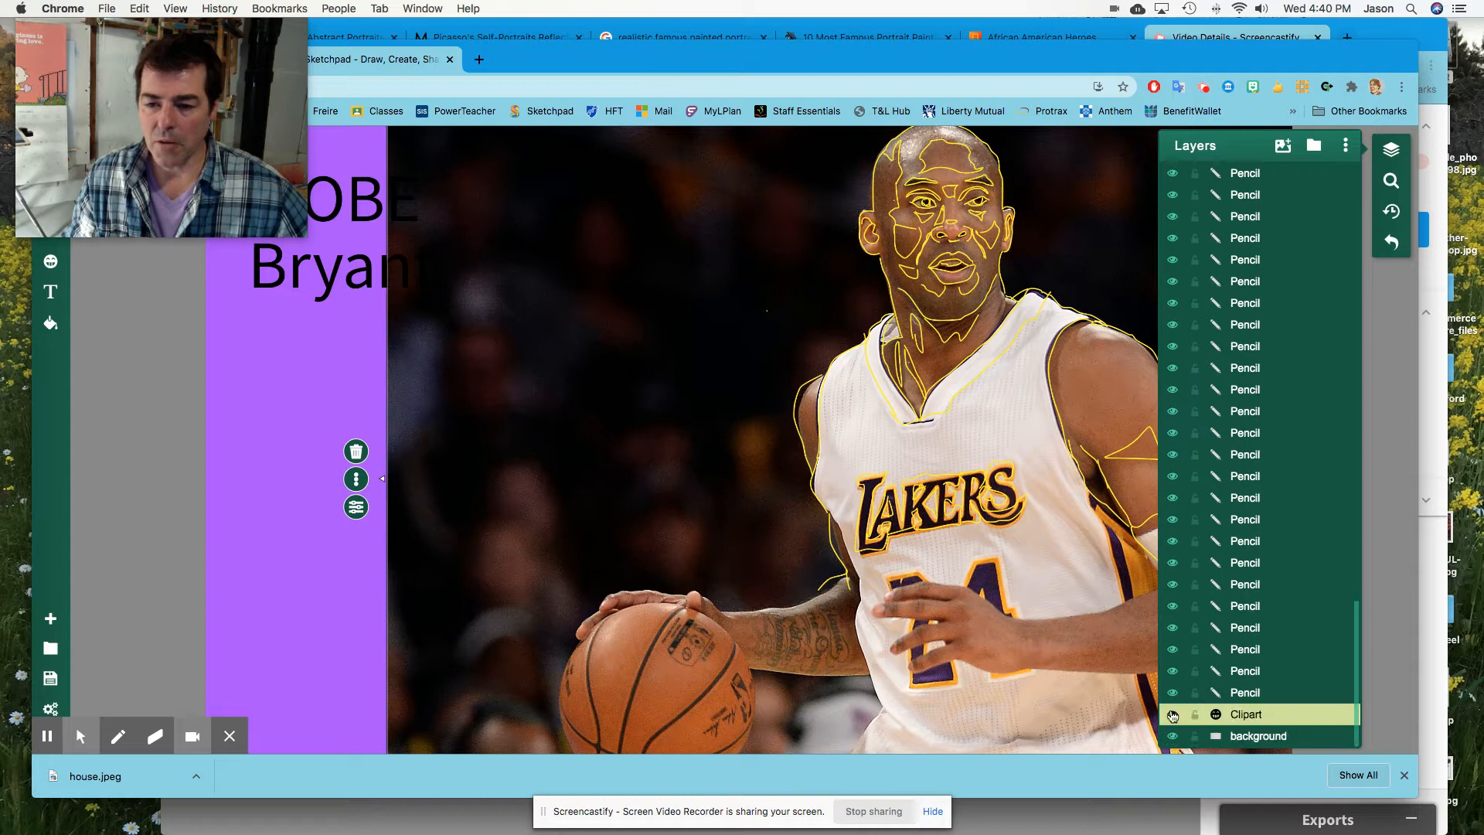
pyautogui.click(1172, 714)
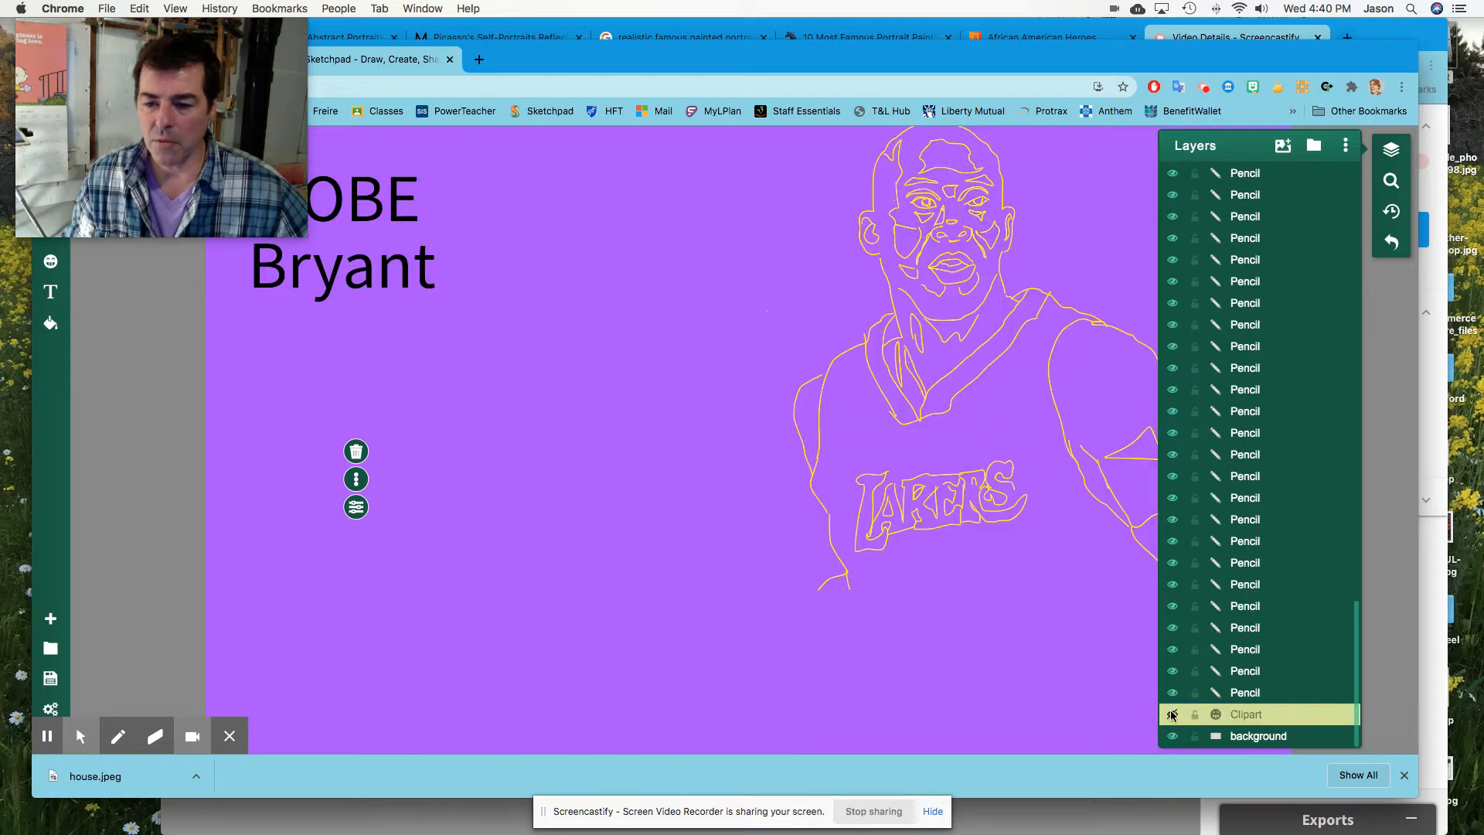
pyautogui.click(1044, 595)
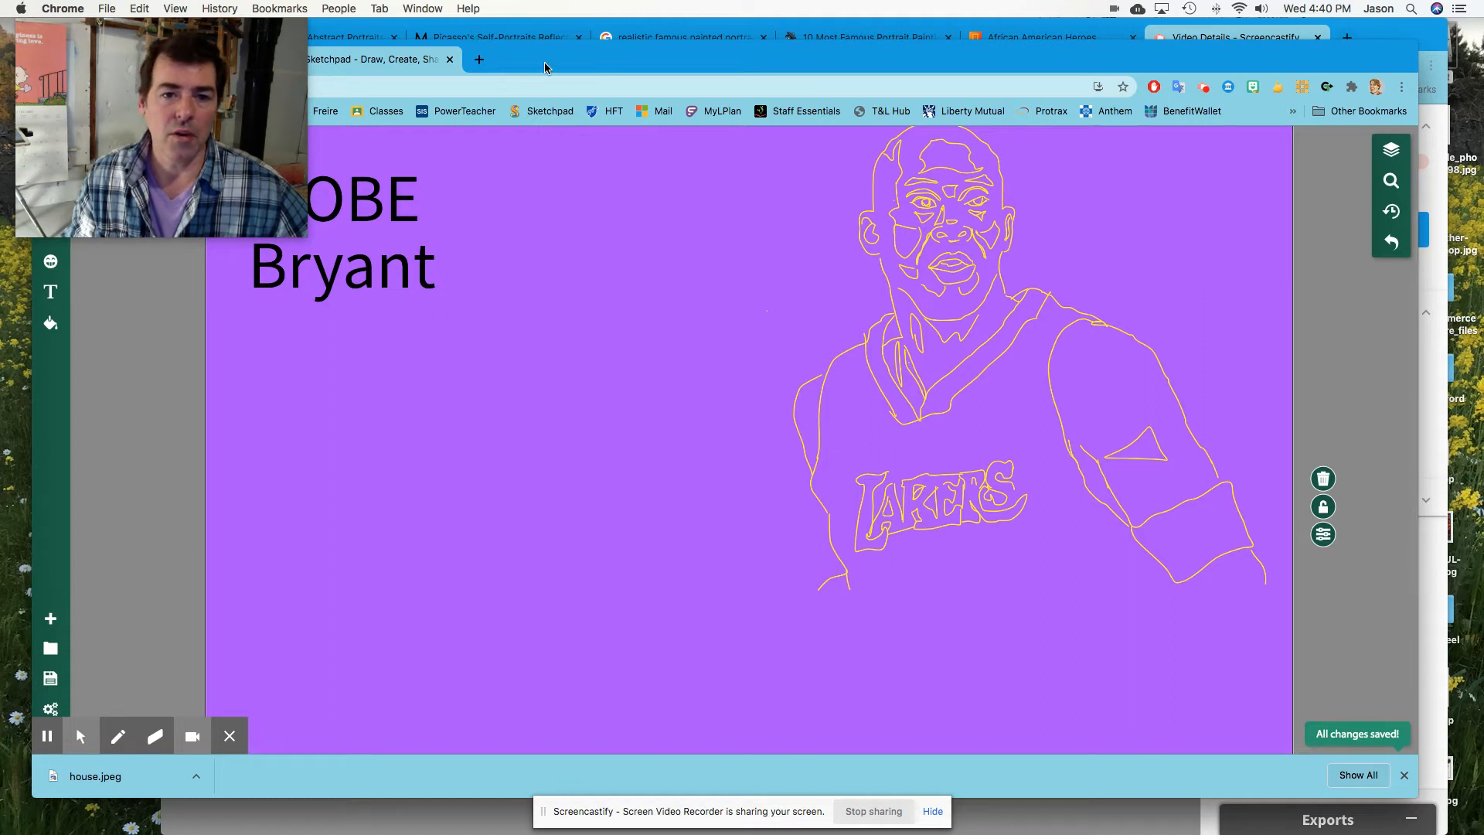
# - Switch to Google Classroom and open the picture attached to the Trace Simple Shapes assignment in the 7C ART Period 2 classwork
pyautogui.moveTo(578, 49); pyautogui.dragTo(638, 44)
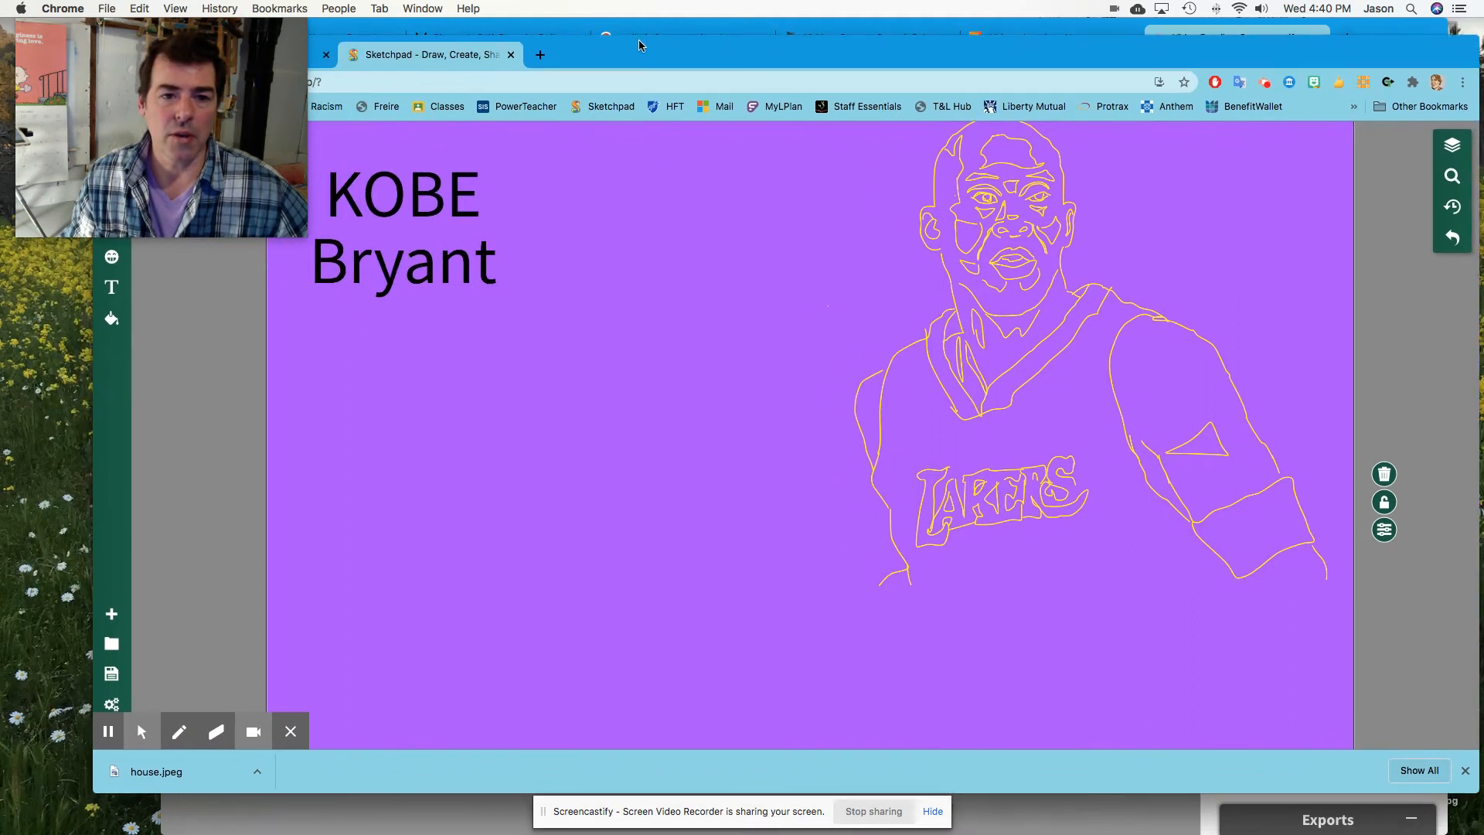
pyautogui.click(322, 55)
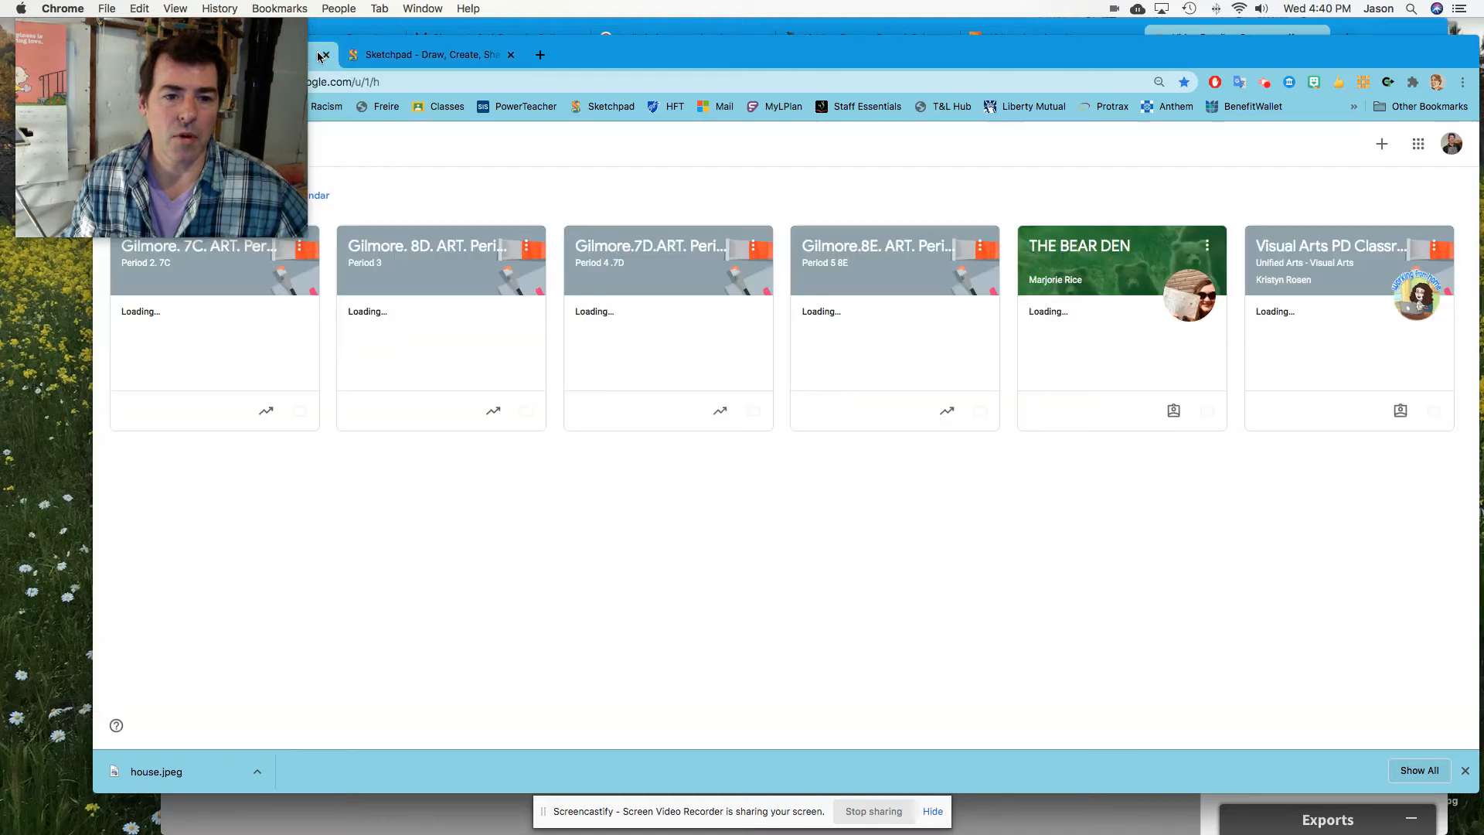
pyautogui.click(259, 296)
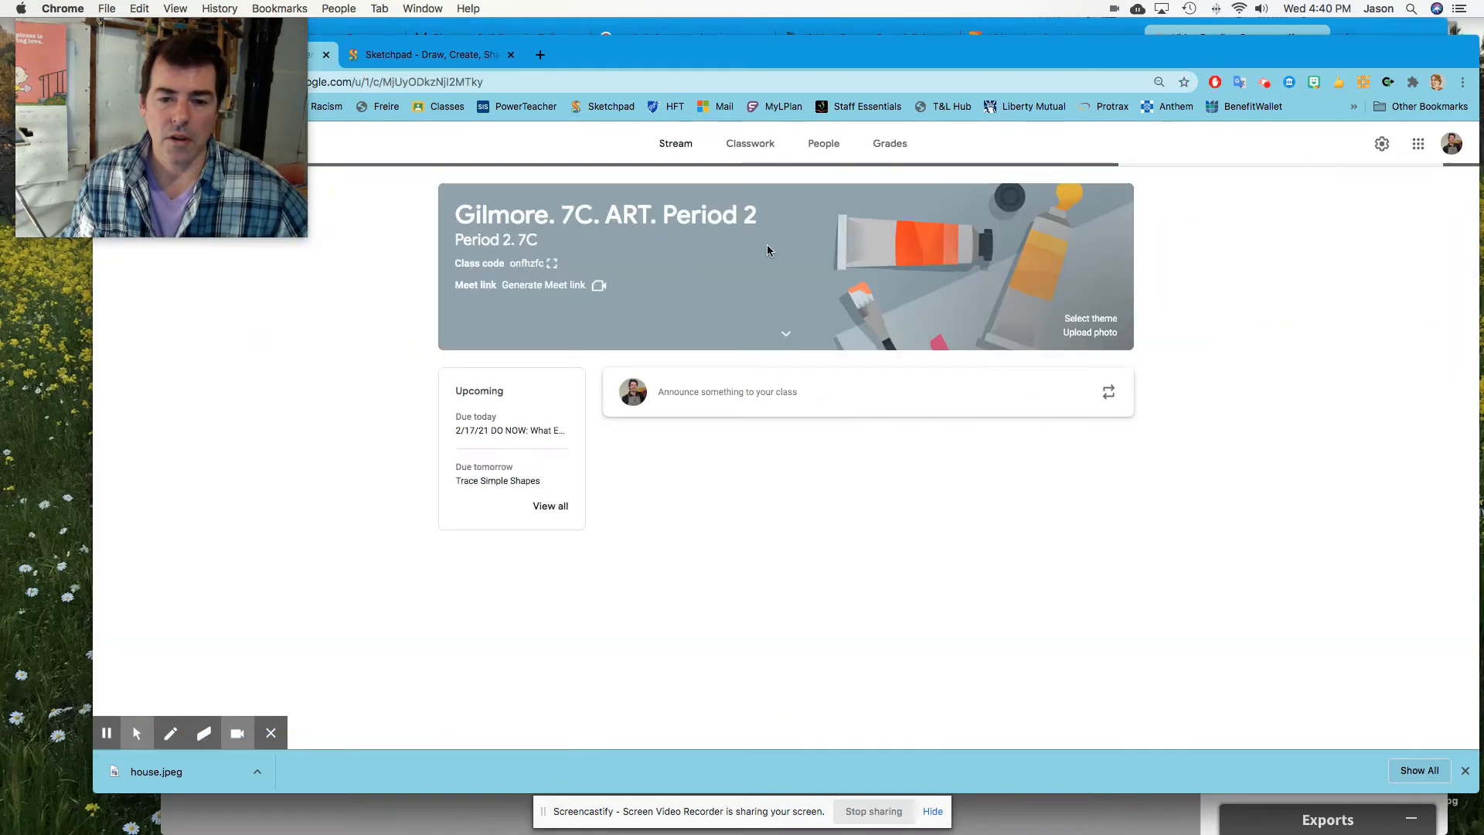
pyautogui.click(754, 142)
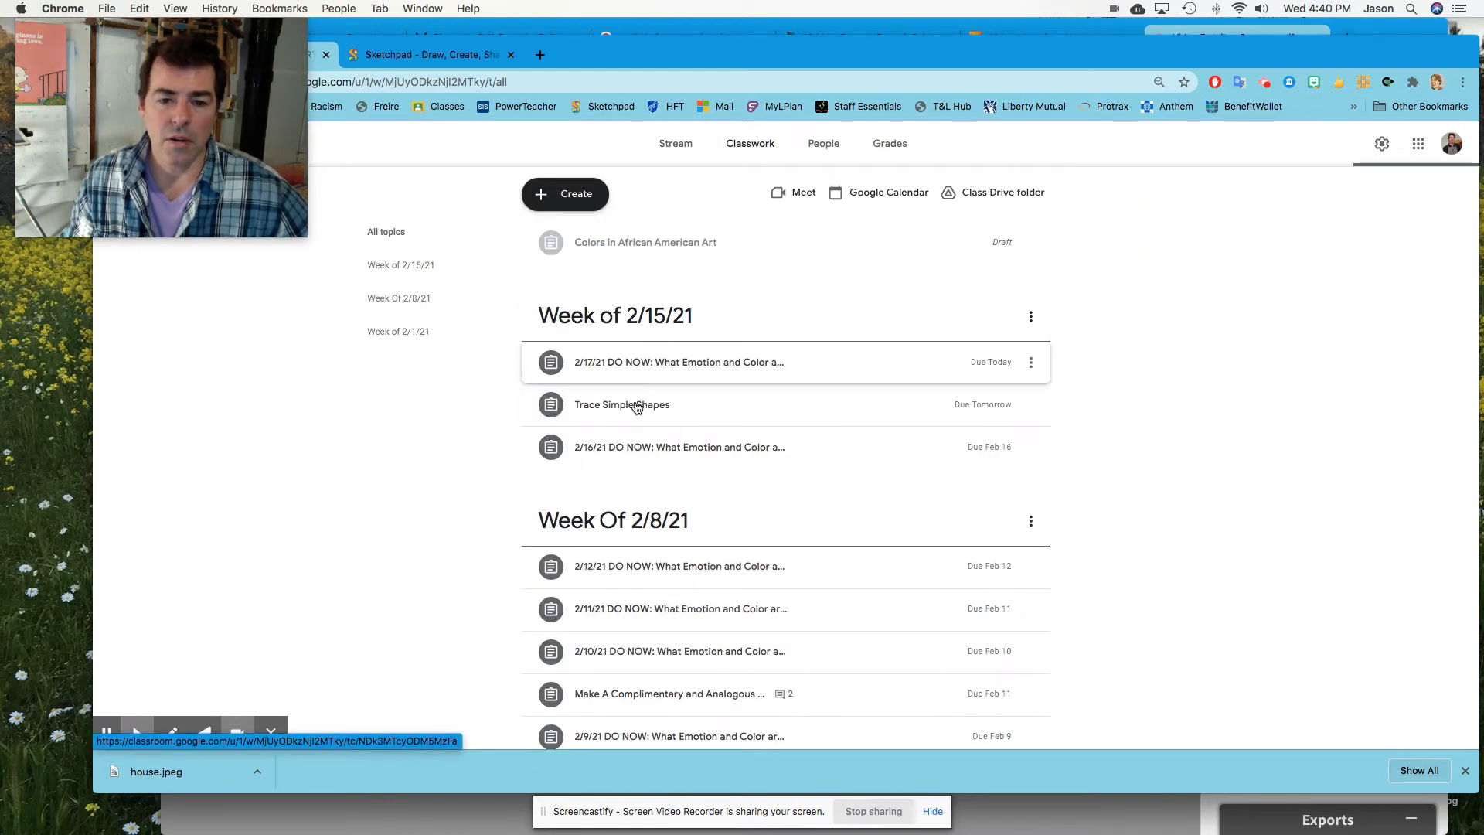
pyautogui.click(636, 405)
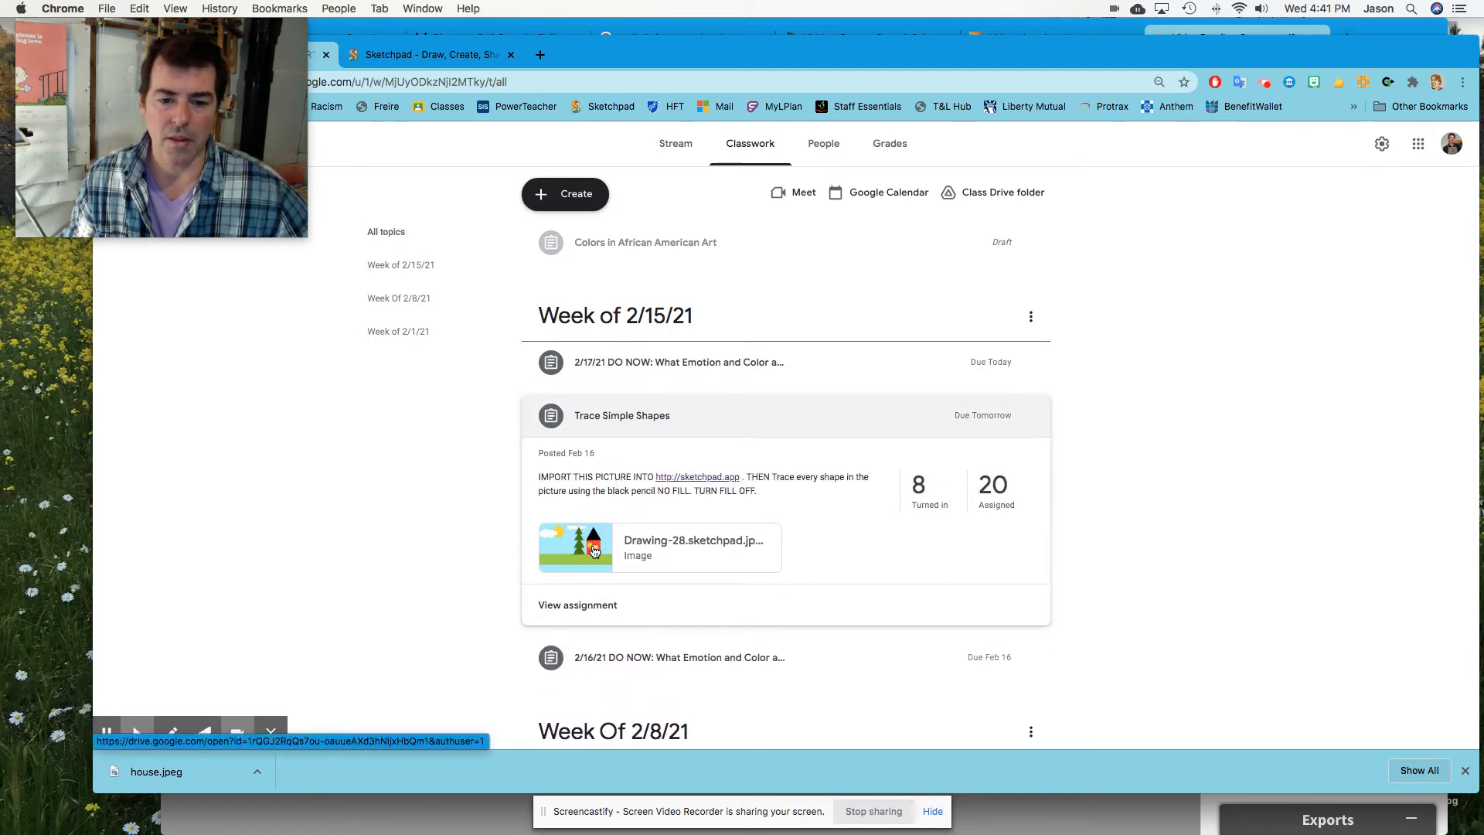
pyautogui.click(594, 550)
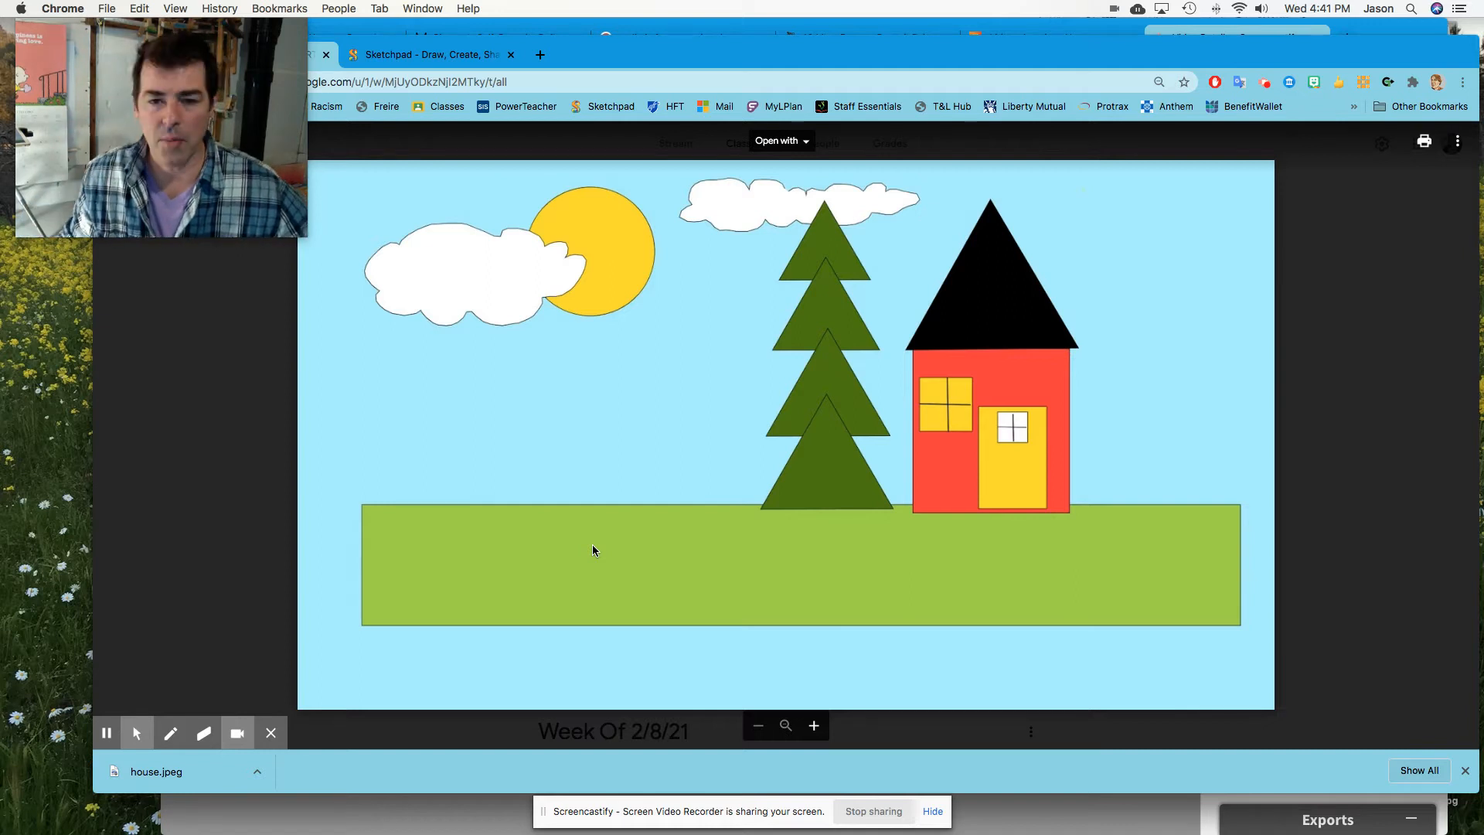
# - Save the assignment picture as house.jpeg in the portraits folder
pyautogui.rightClick(593, 545)
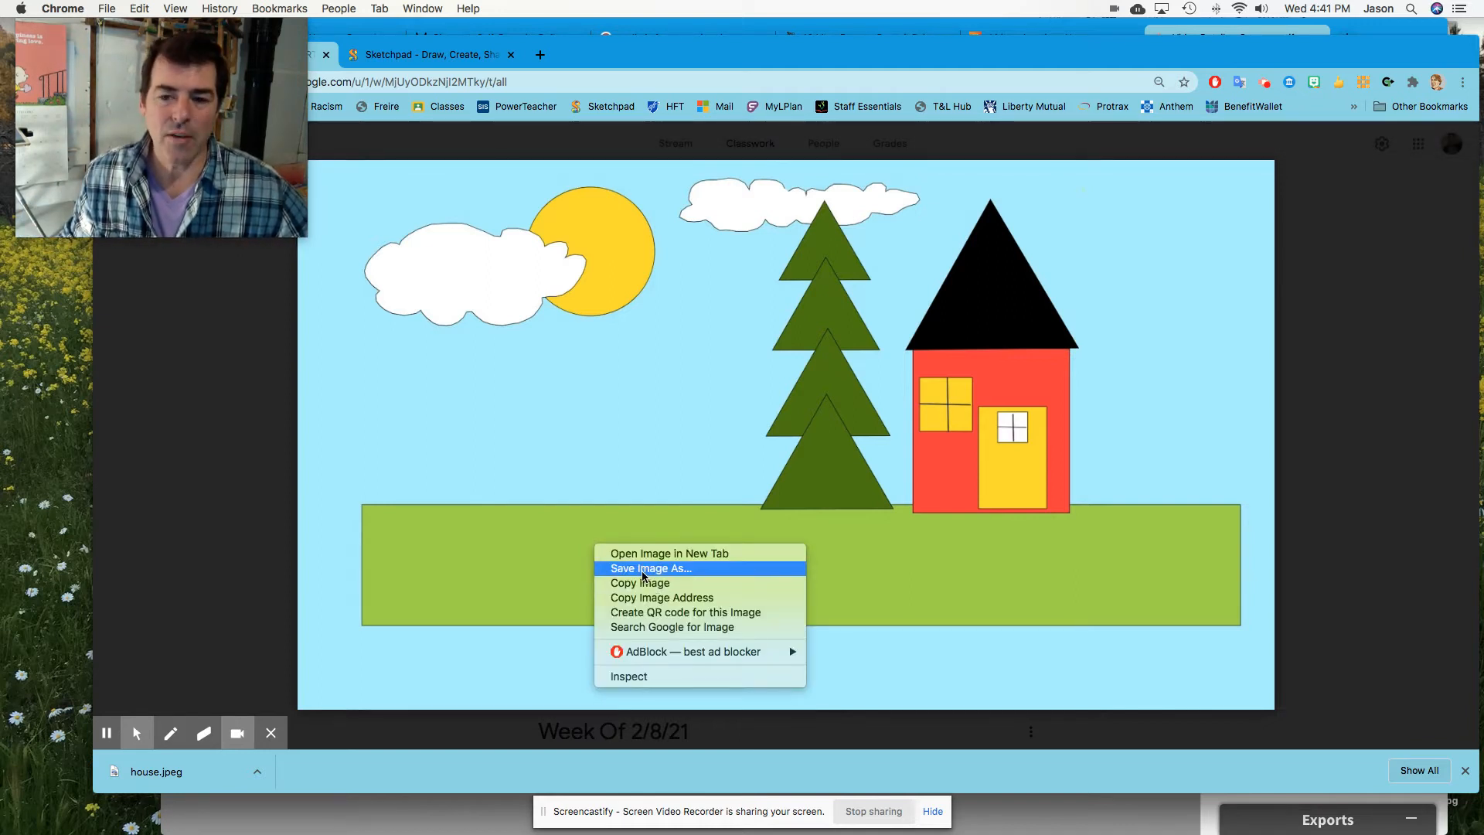
pyautogui.click(642, 569)
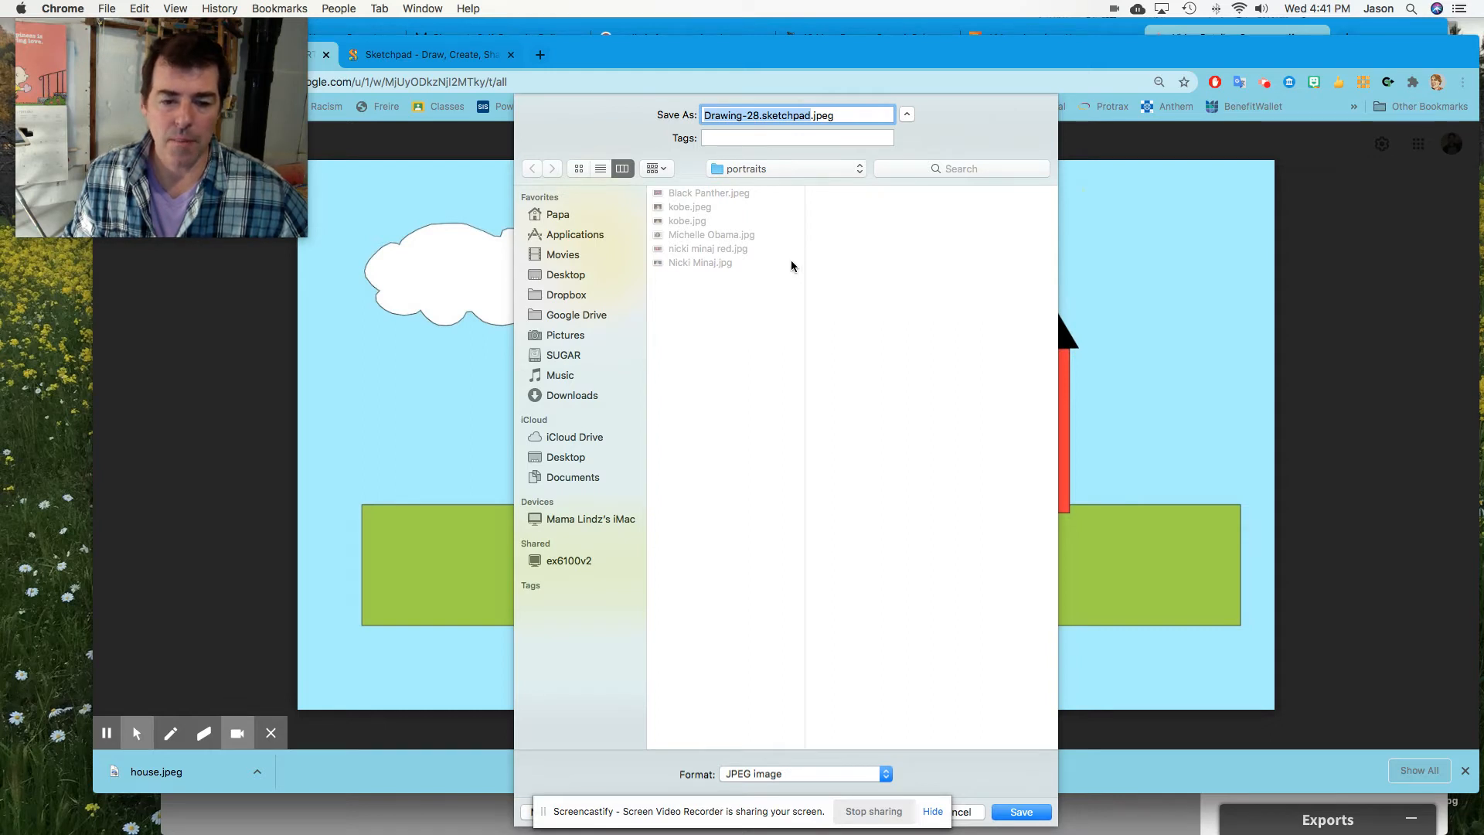
pyautogui.write('house')
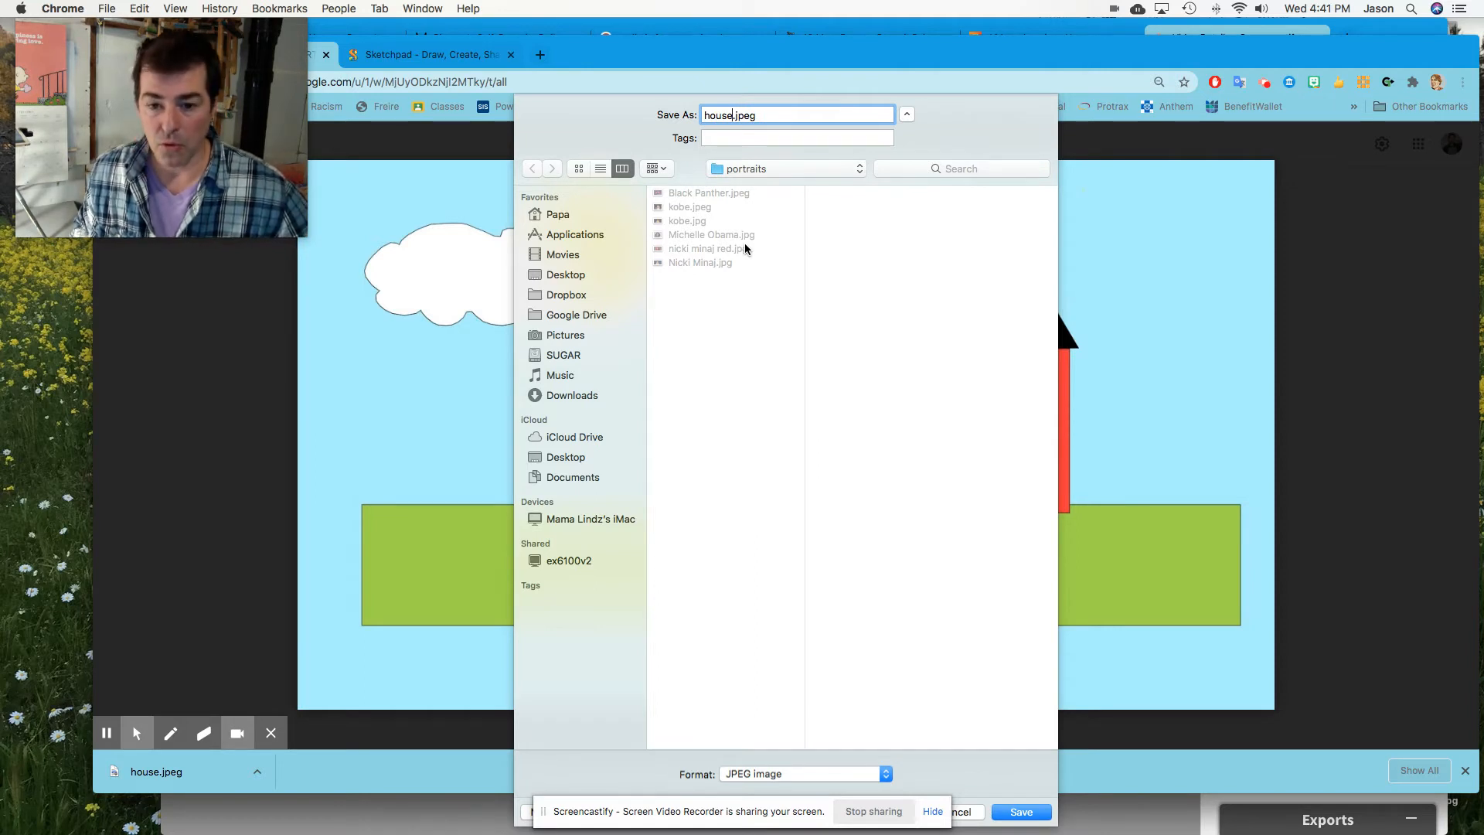
pyautogui.press('Return')
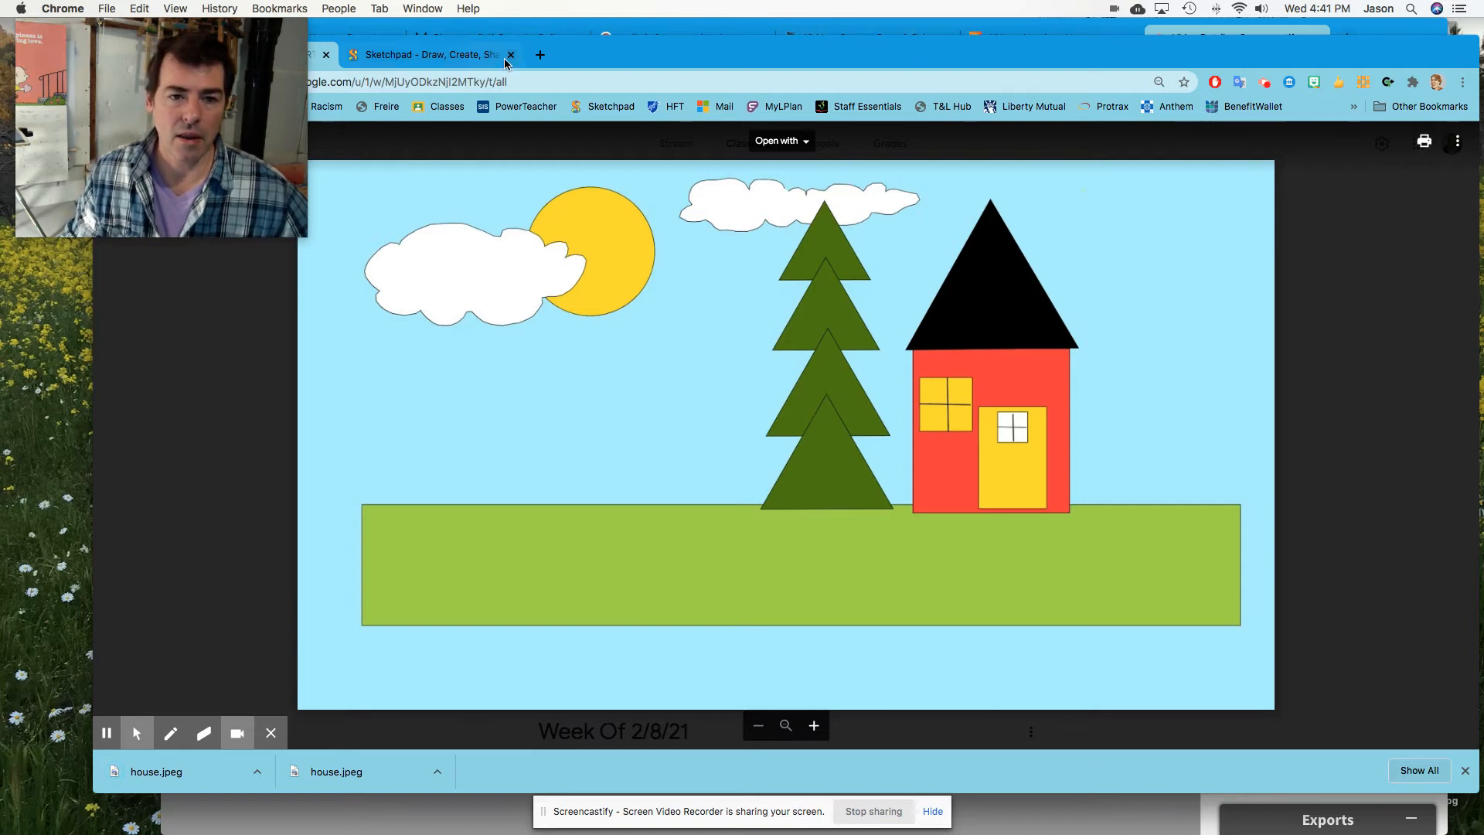
# - Switch to Sketchpad and set up a new document with the Size of Screen preset and the Blank background
pyautogui.click(431, 52)
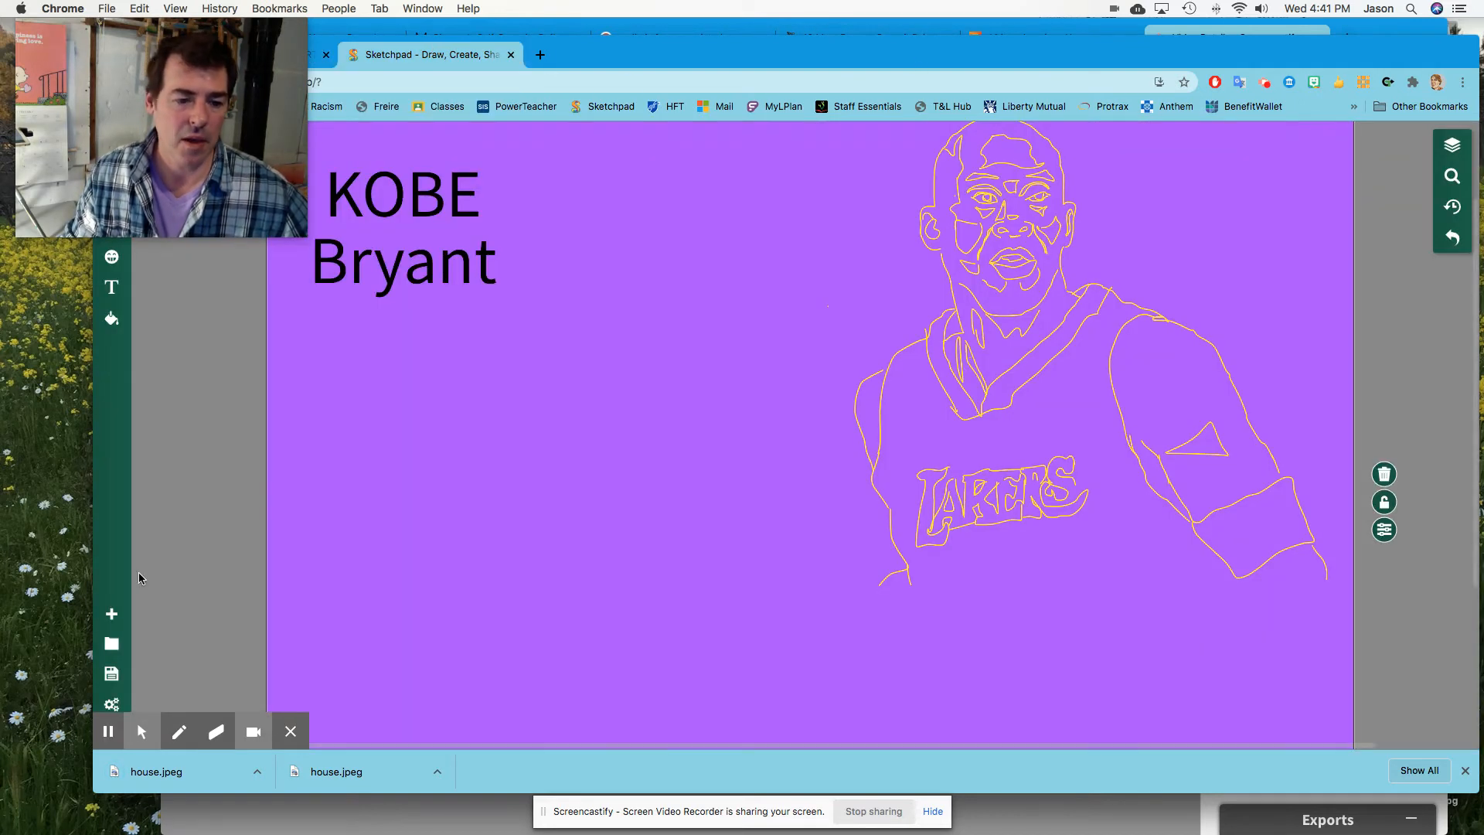
pyautogui.click(116, 617)
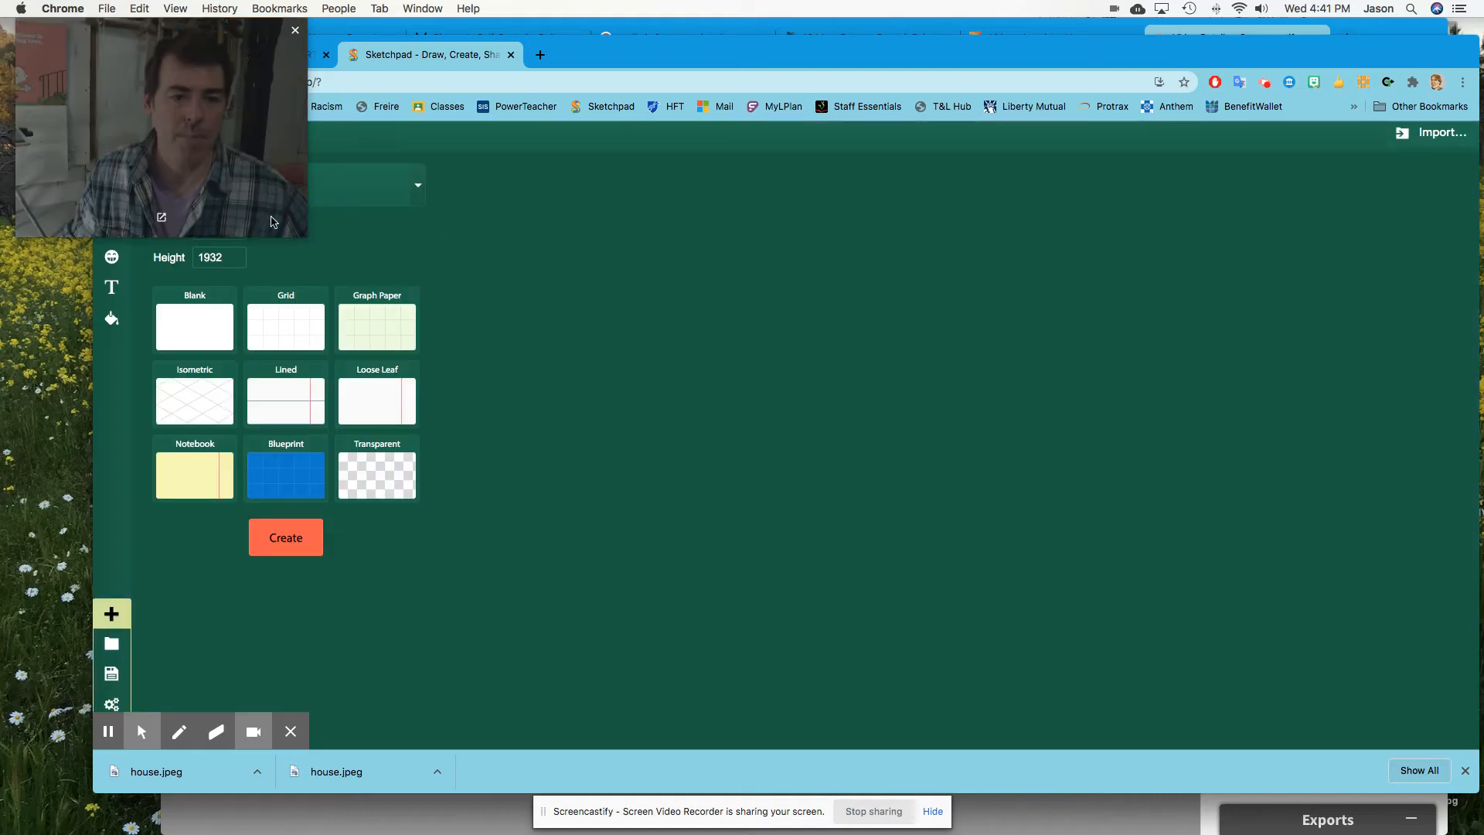
pyautogui.moveTo(229, 47)
pyautogui.mouseDown()
pyautogui.moveTo(336, 57)
pyautogui.moveTo(724, 274)
pyautogui.mouseUp()
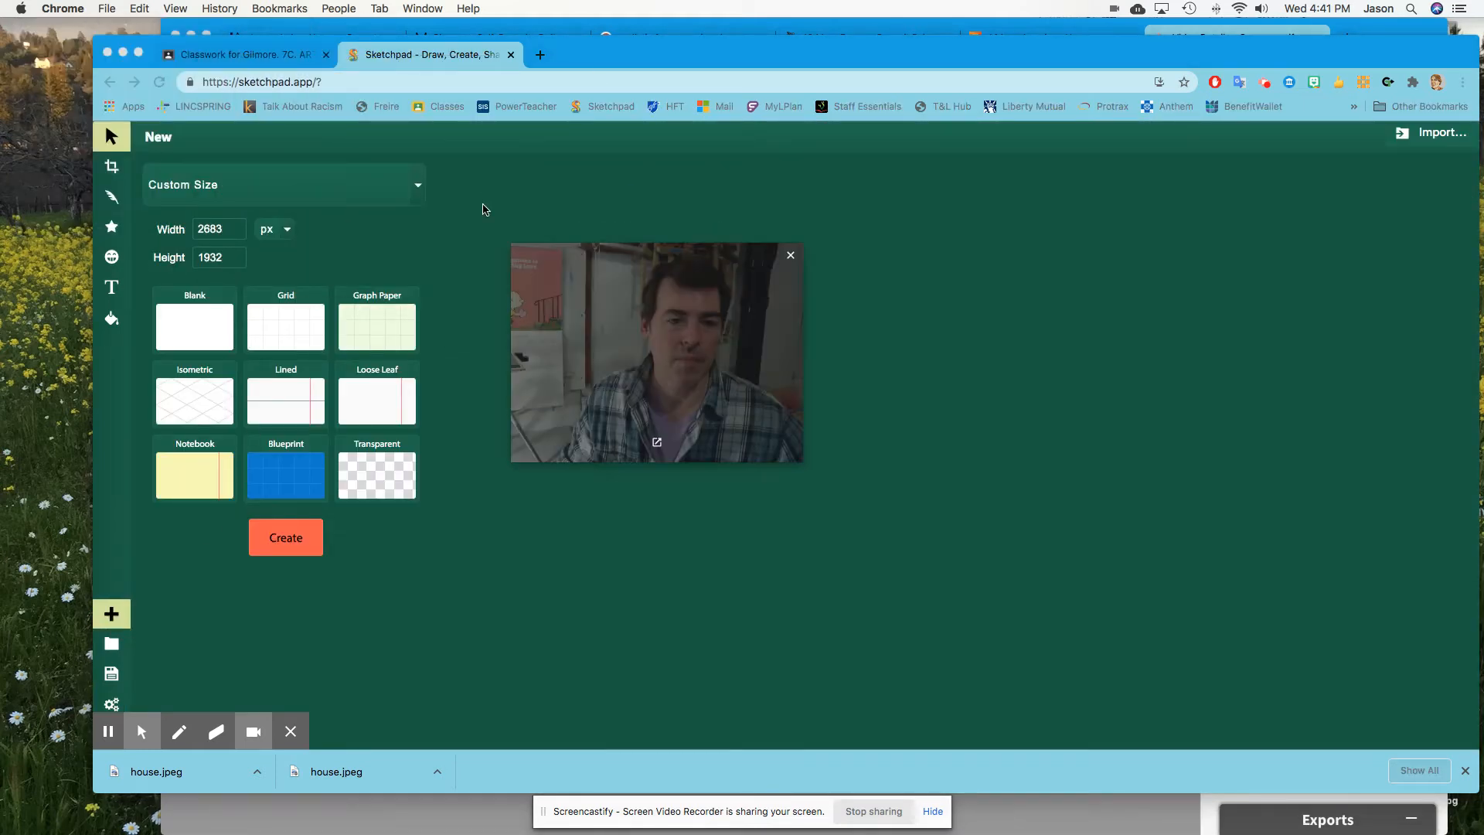
pyautogui.click(418, 190)
pyautogui.click(418, 190)
pyautogui.scroll(3, 482, 186)
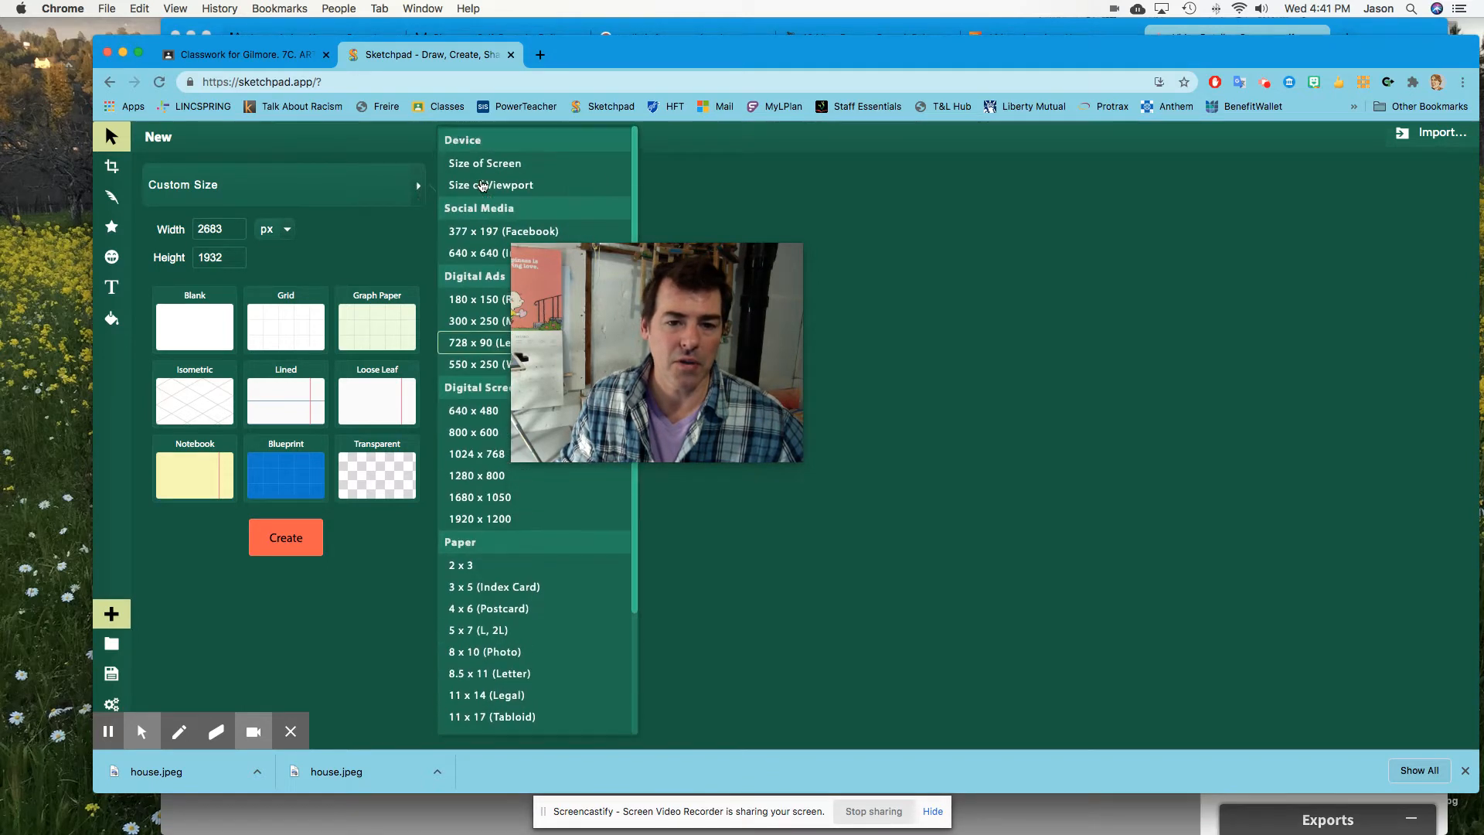
pyautogui.click(493, 161)
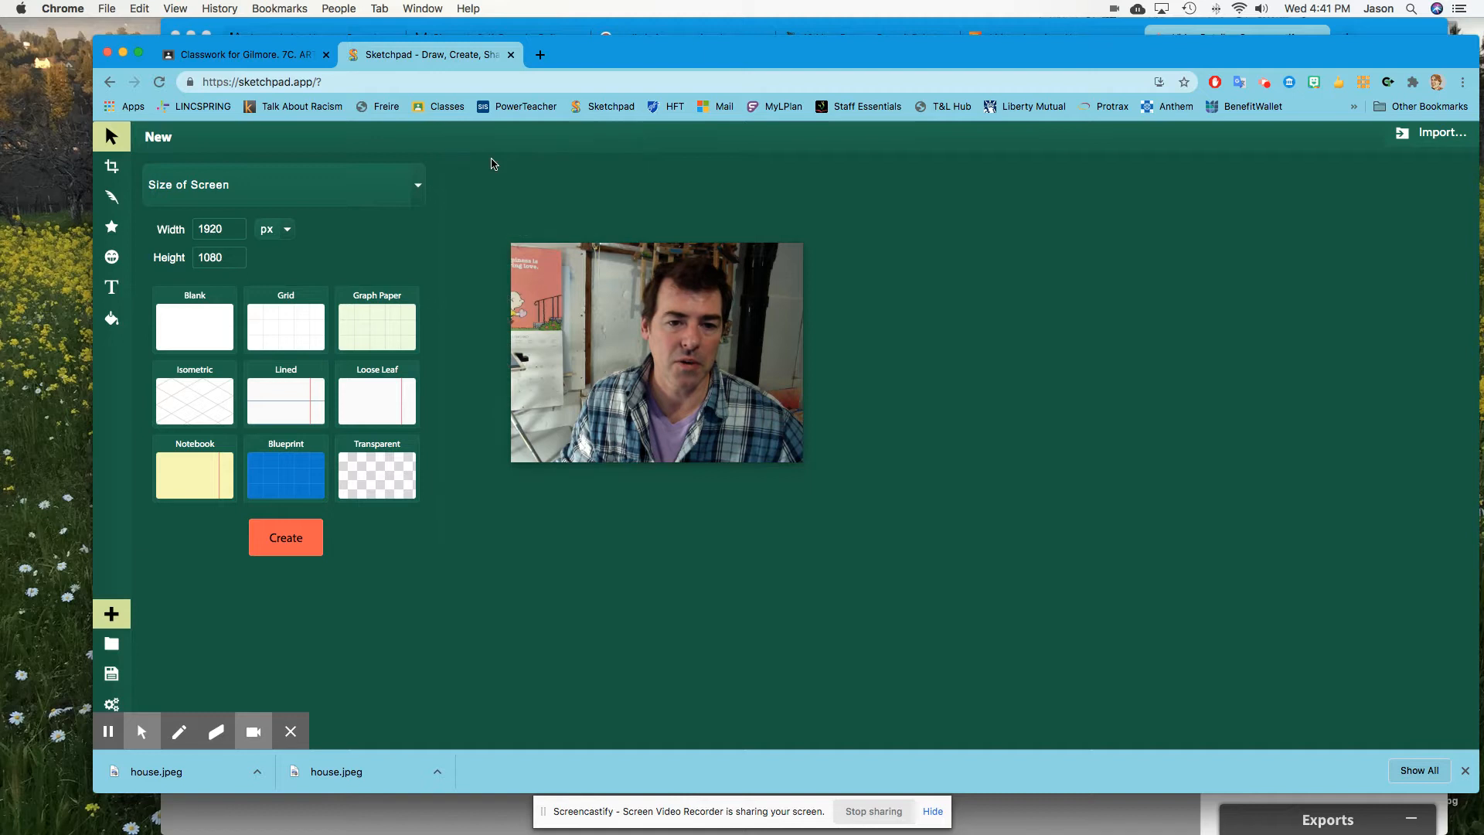
pyautogui.click(208, 323)
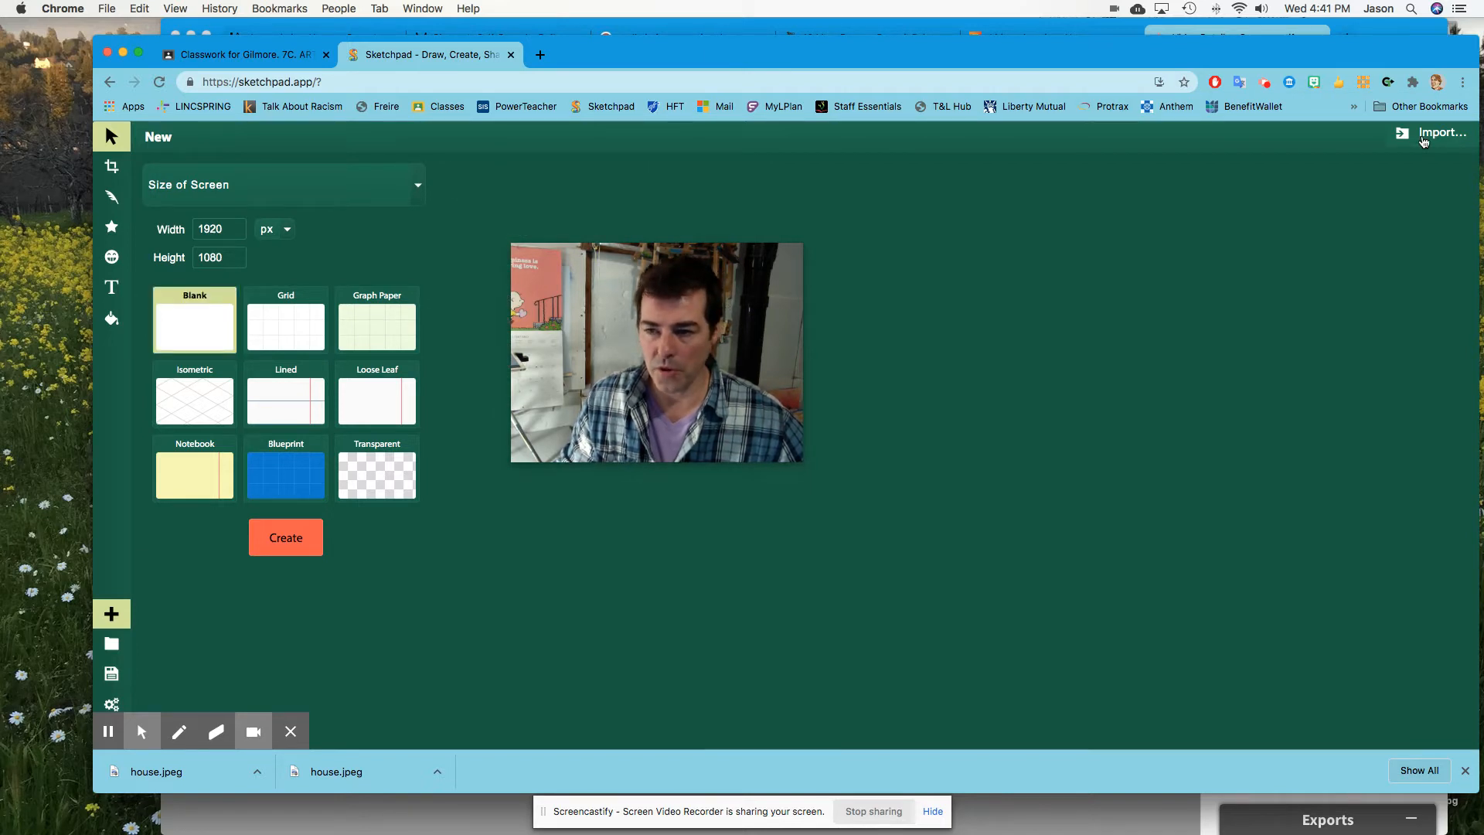
# - Import house.jpeg from the portraits folder on the Desktop into Sketchpad
pyautogui.click(1424, 136)
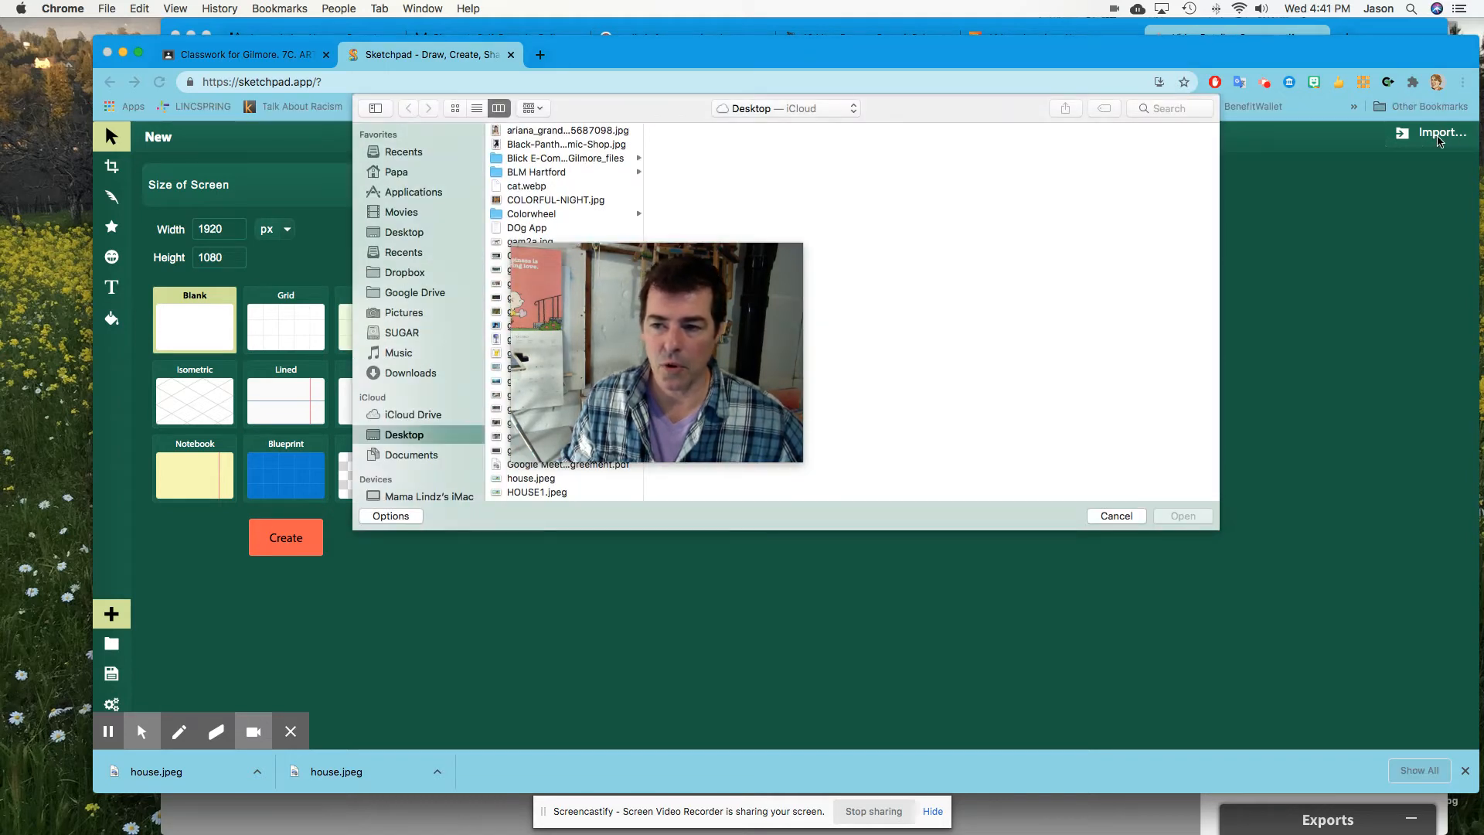
pyautogui.moveTo(723, 284)
pyautogui.mouseDown()
pyautogui.moveTo(390, 293)
pyautogui.moveTo(245, 71)
pyautogui.mouseUp()
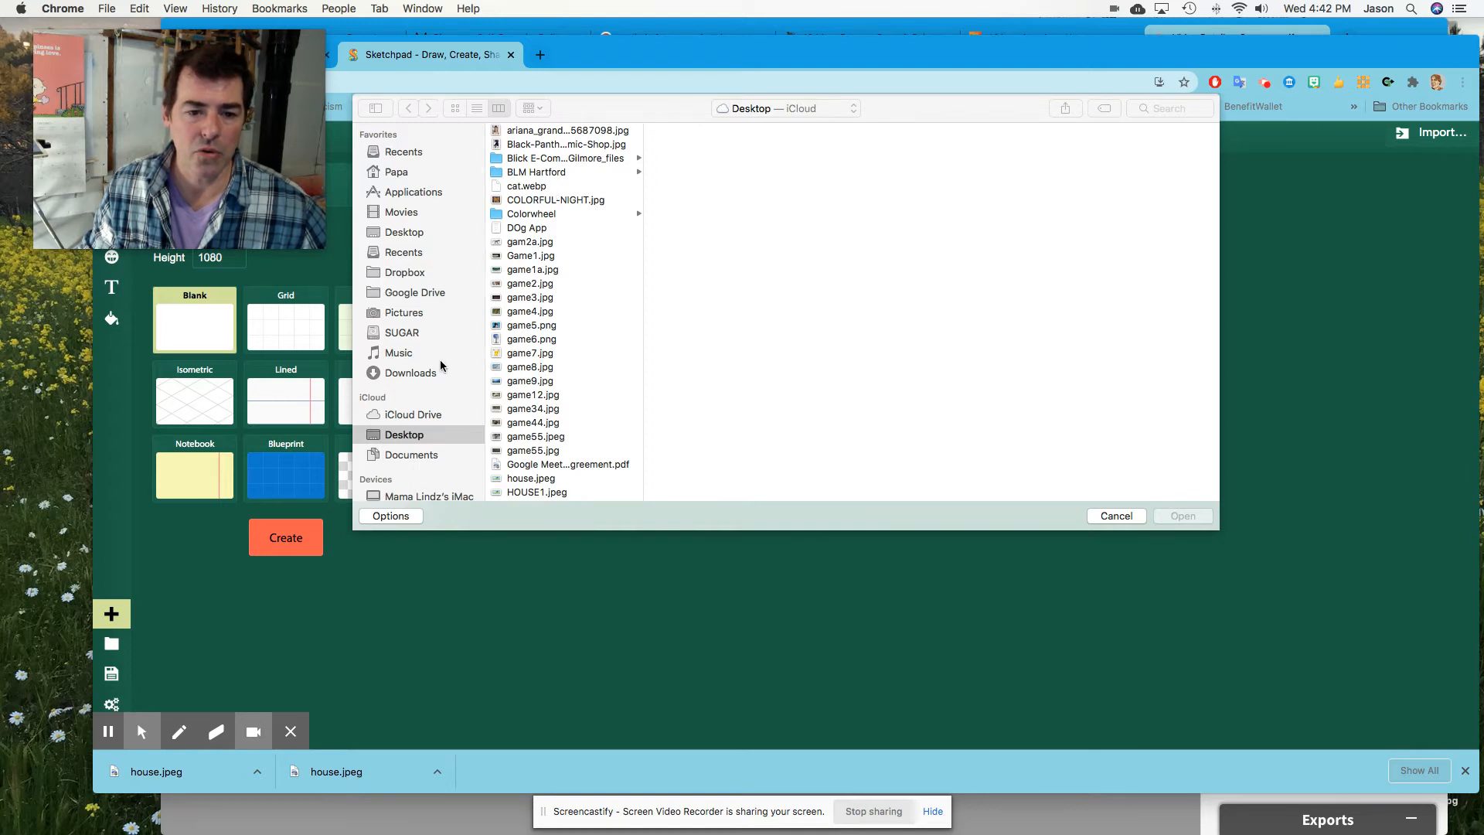
pyautogui.scroll(-10, 553, 301)
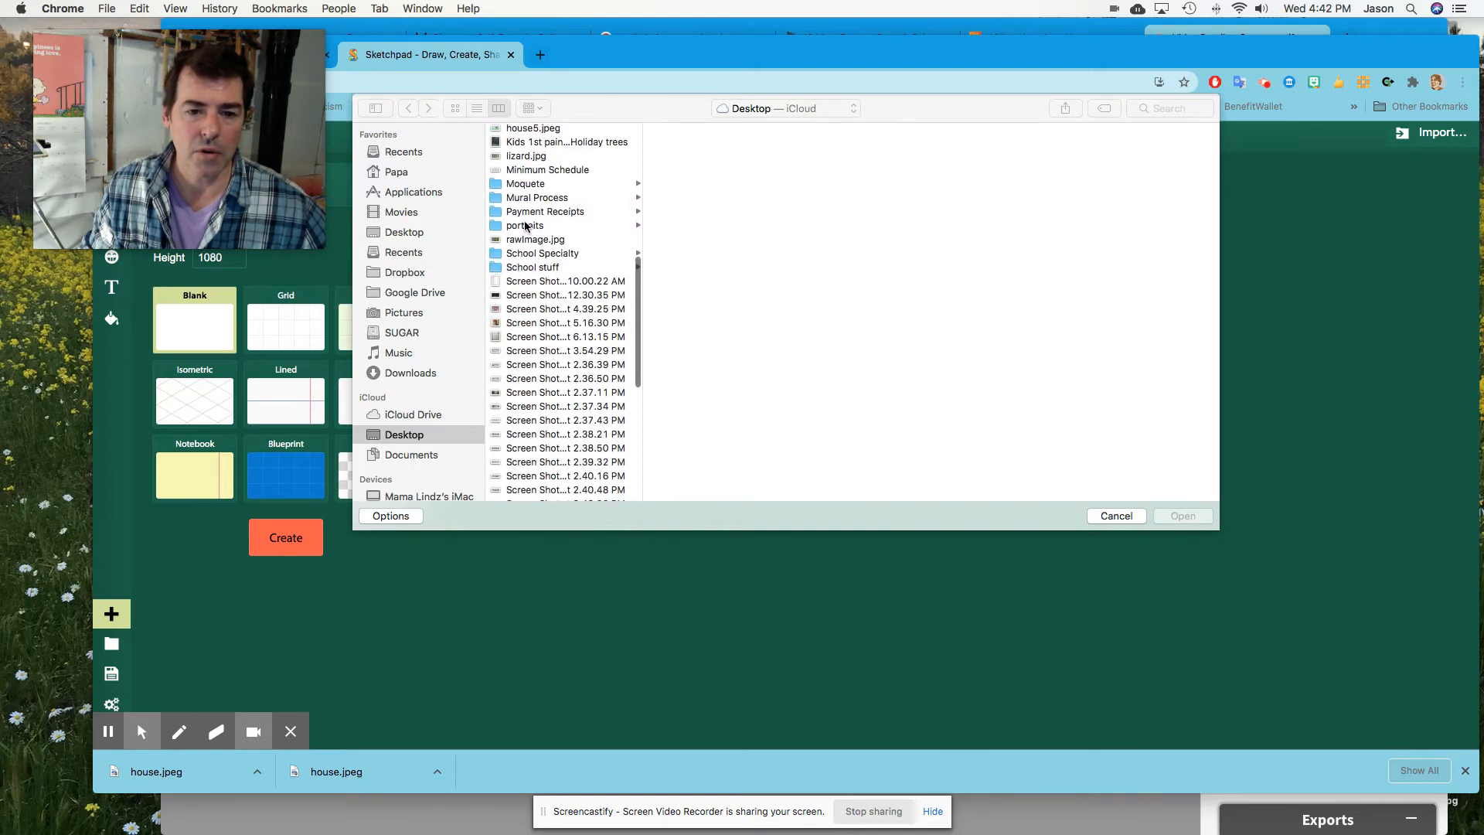
pyautogui.click(523, 225)
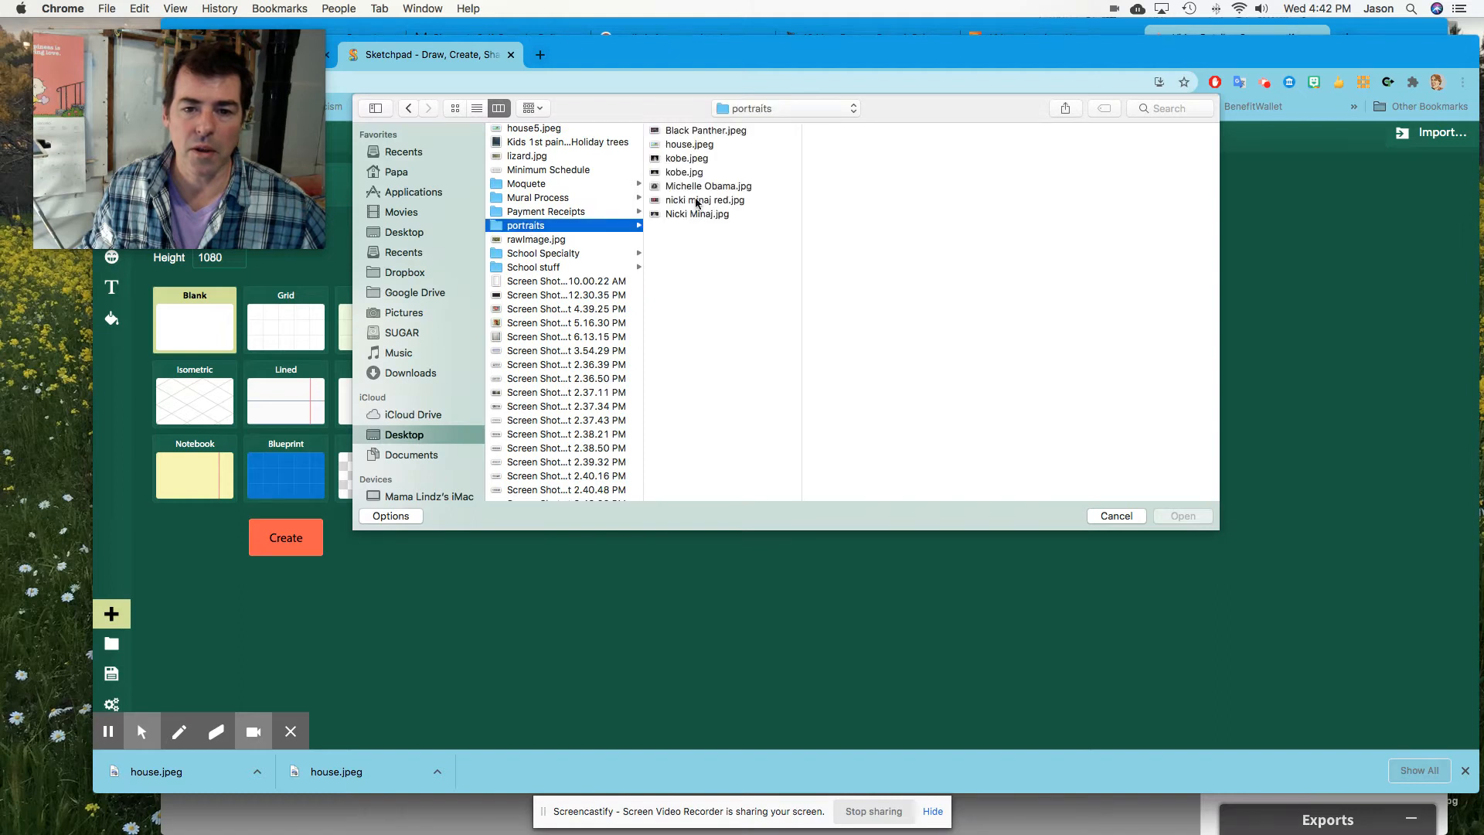
pyautogui.doubleClick(690, 145)
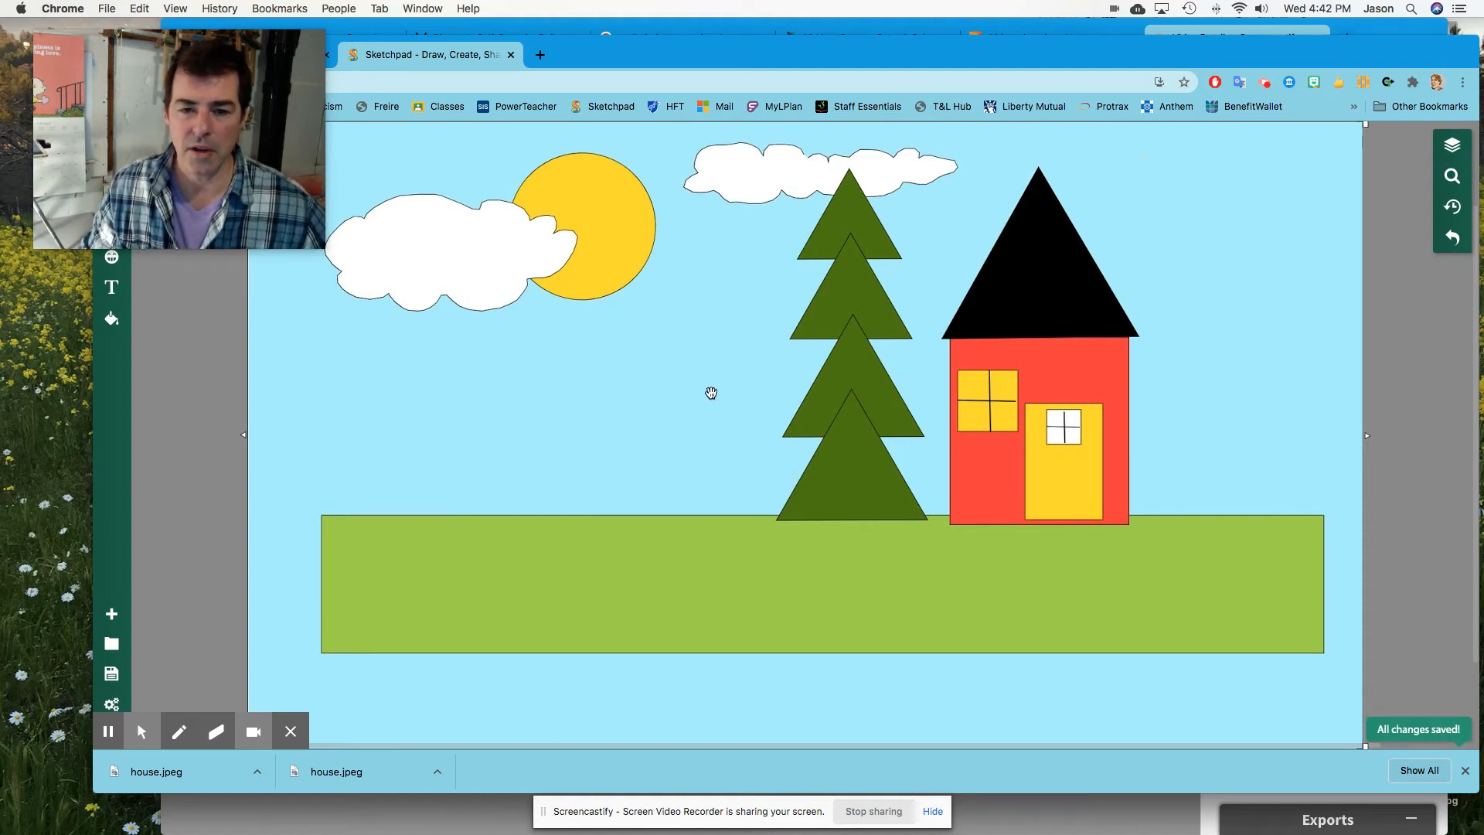
# - Activate the drawing brush and change its type from Calligraphy to Pencil
pyautogui.moveTo(267, 143)
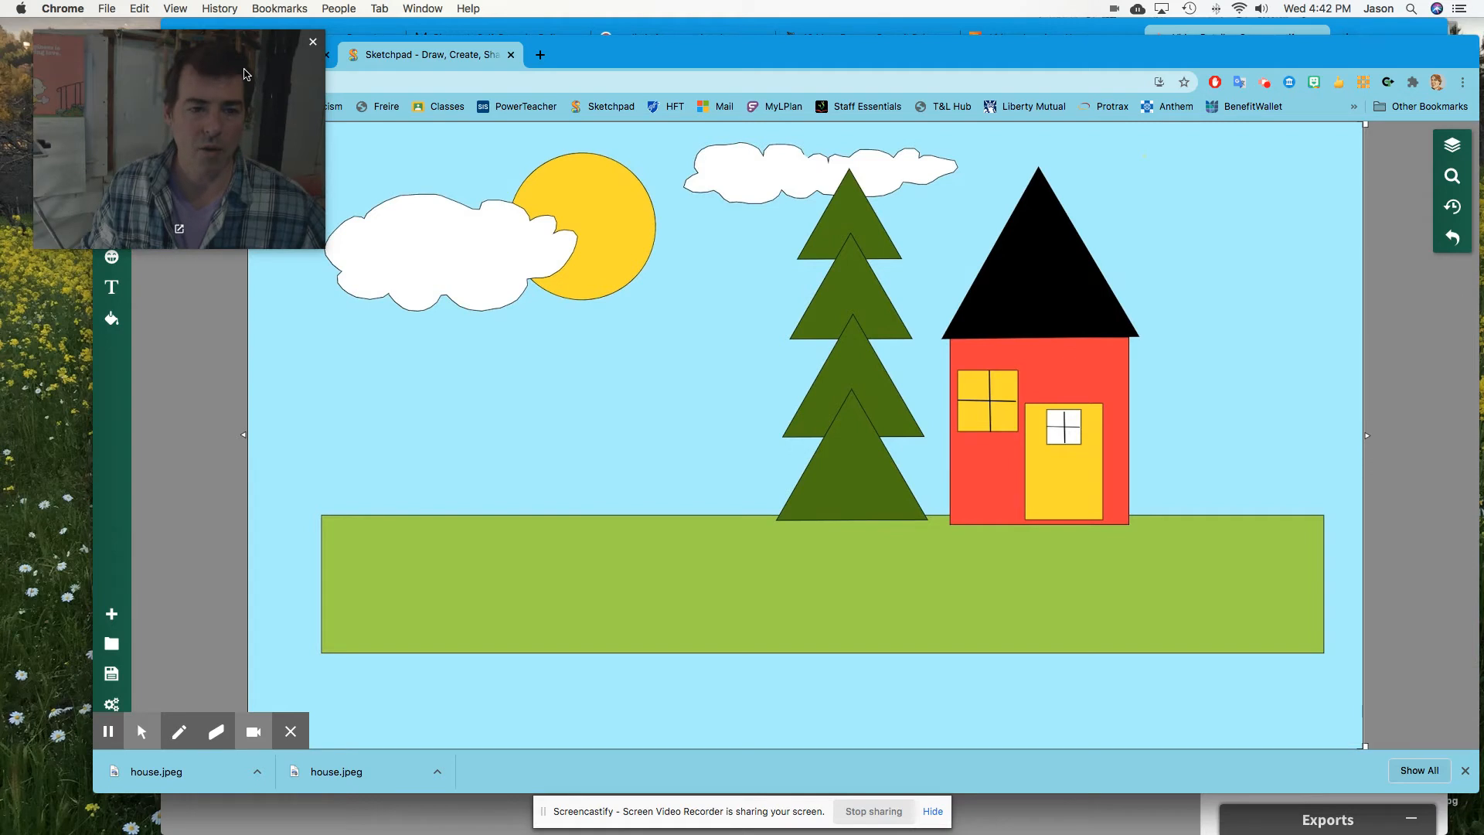
pyautogui.moveTo(240, 66); pyautogui.dragTo(434, 402)
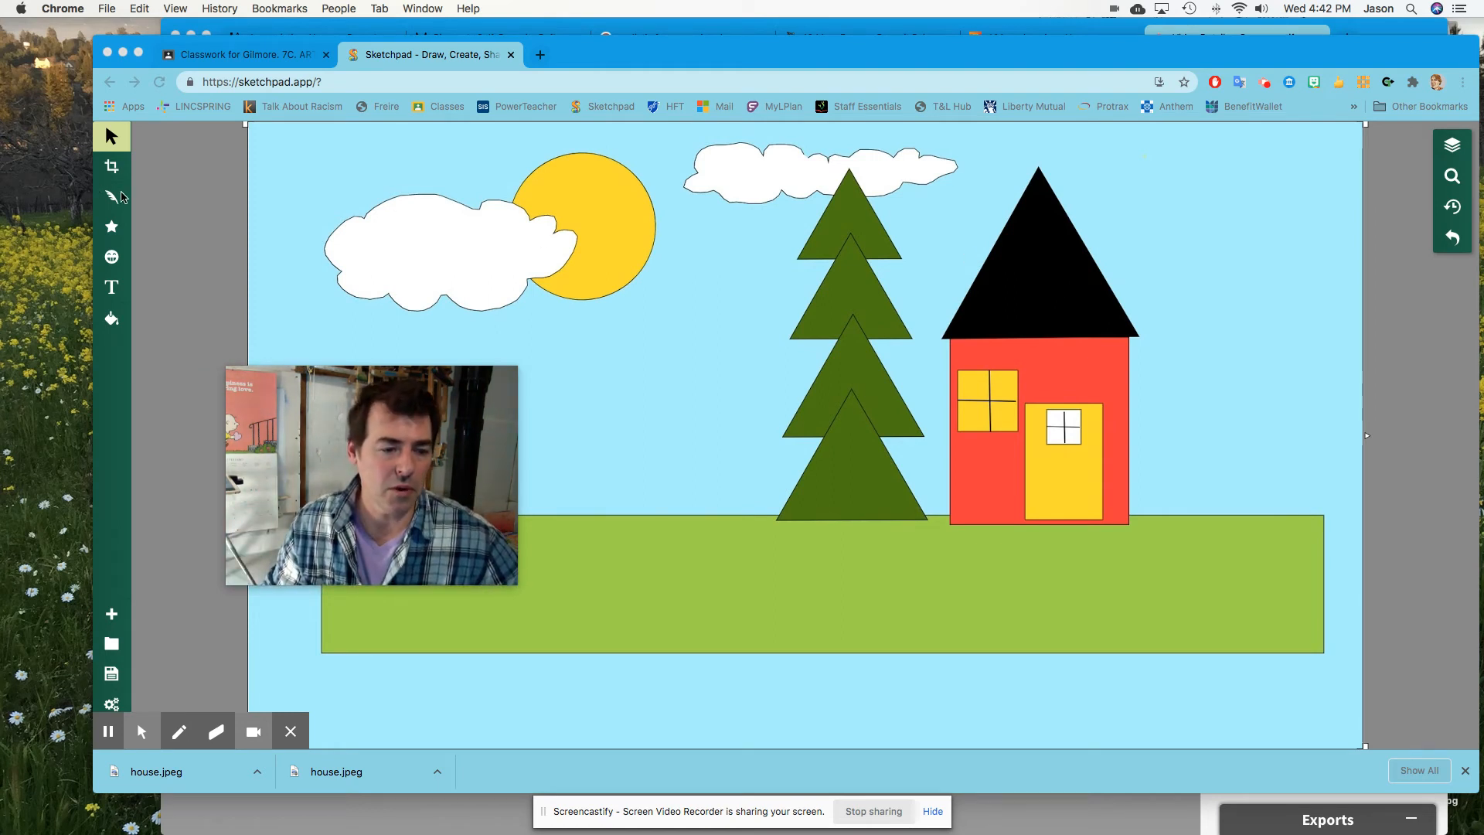
pyautogui.click(121, 196)
pyautogui.click(113, 200)
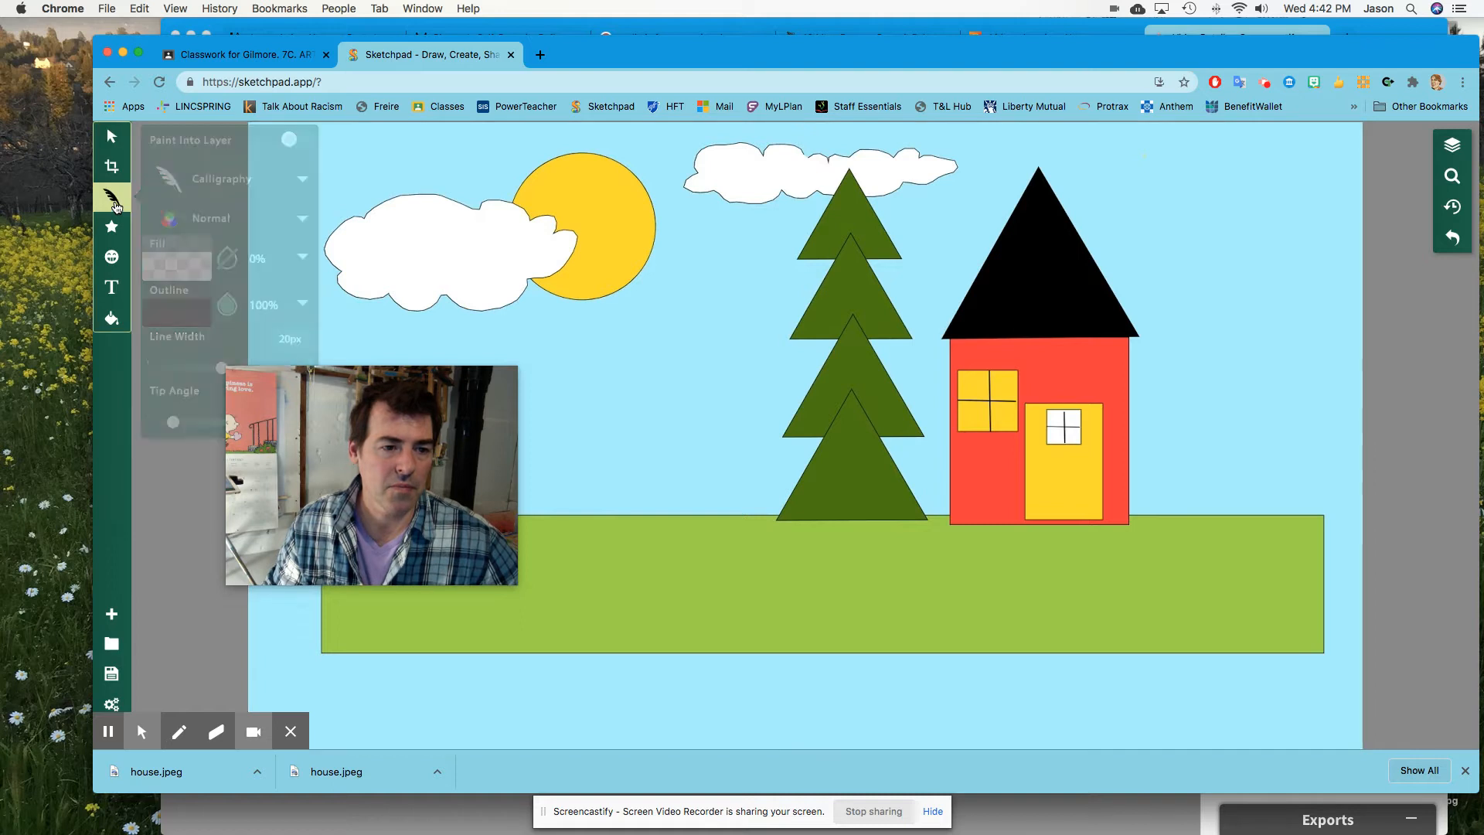
pyautogui.click(302, 179)
pyautogui.click(388, 343)
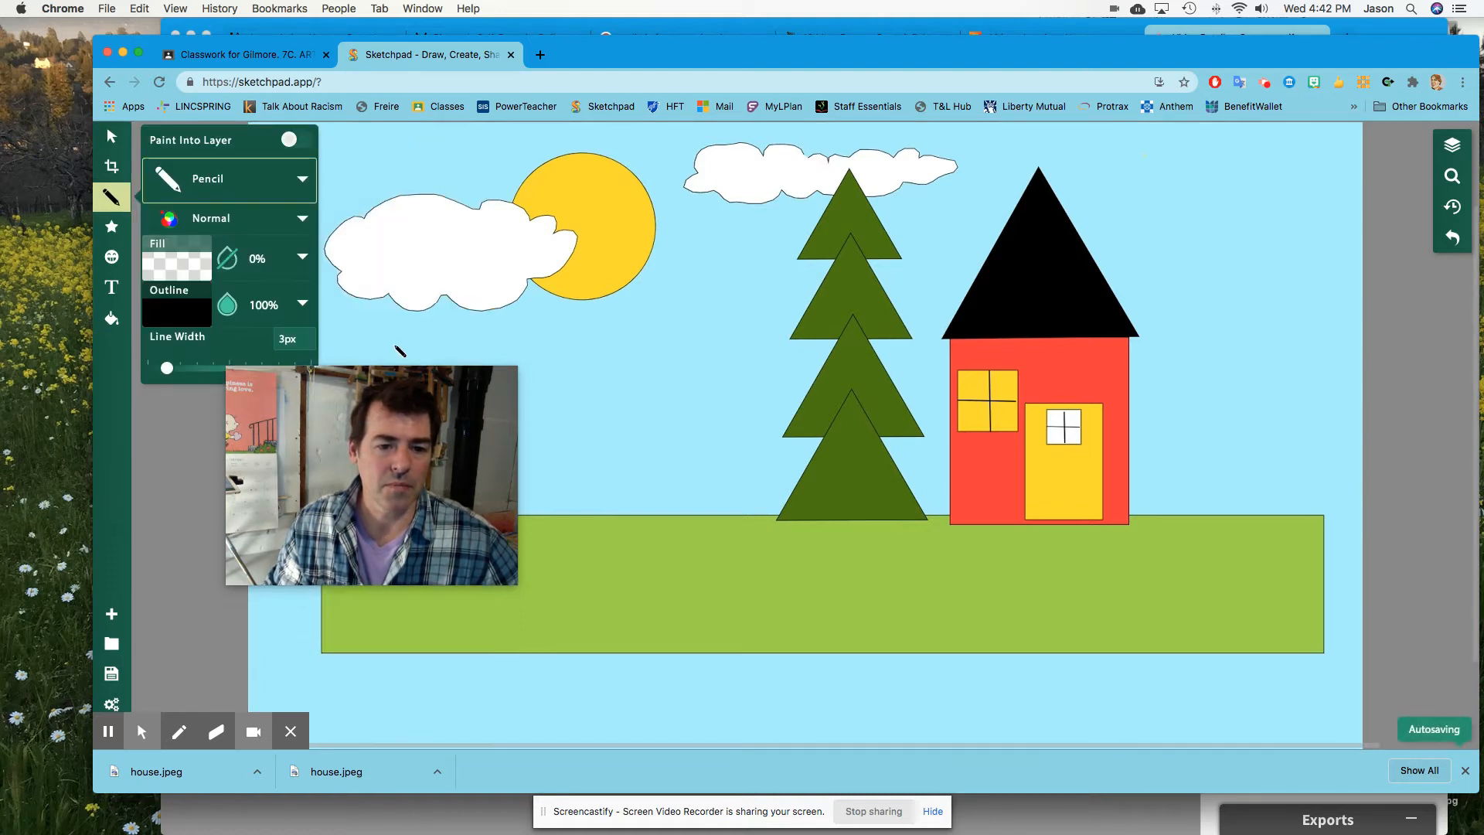
# - Turn on the pencil's fill at 100% opacity
pyautogui.moveTo(415, 409); pyautogui.dragTo(1368, 171)
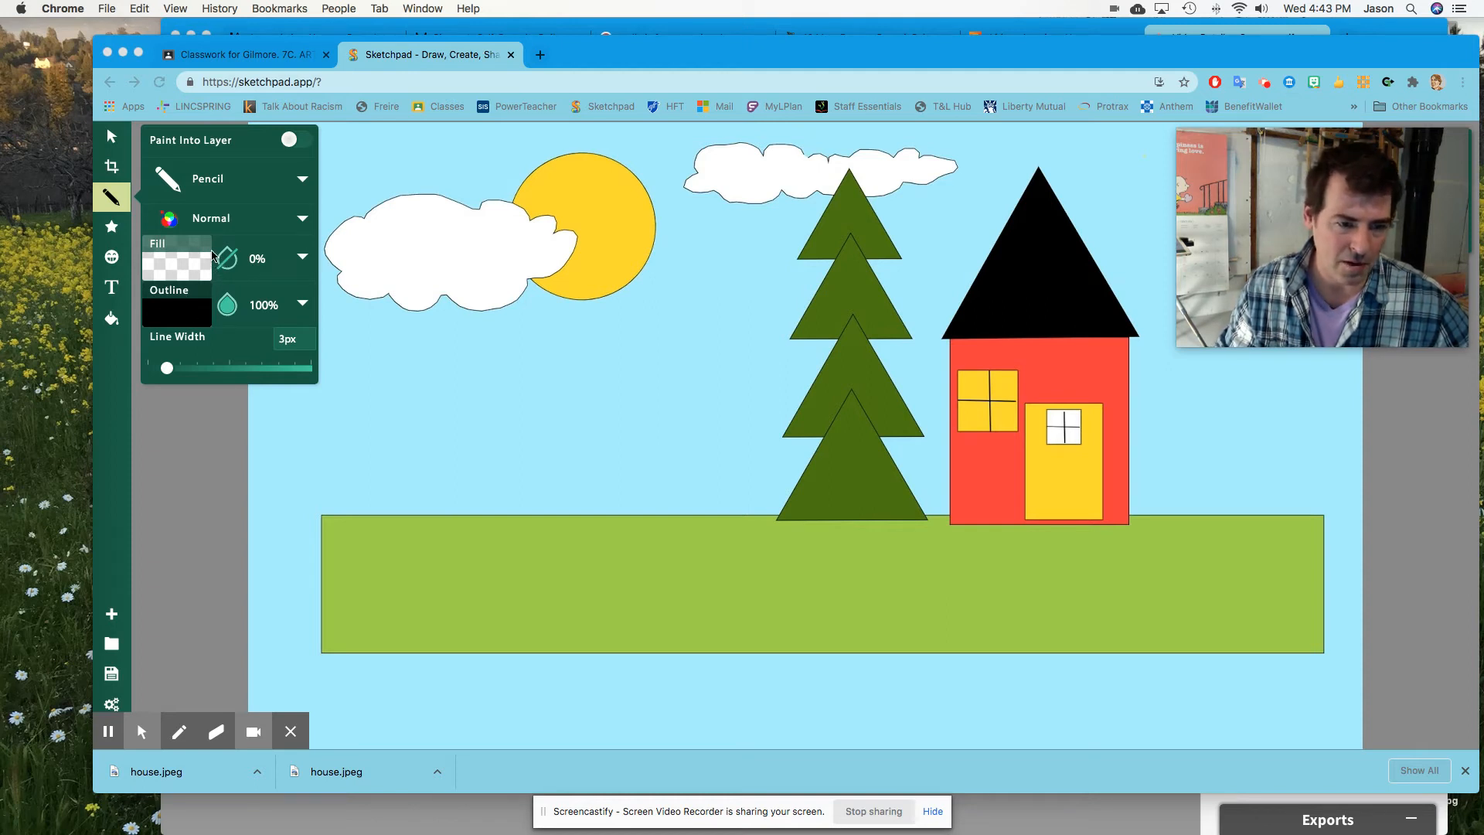
pyautogui.click(229, 251)
pyautogui.click(228, 256)
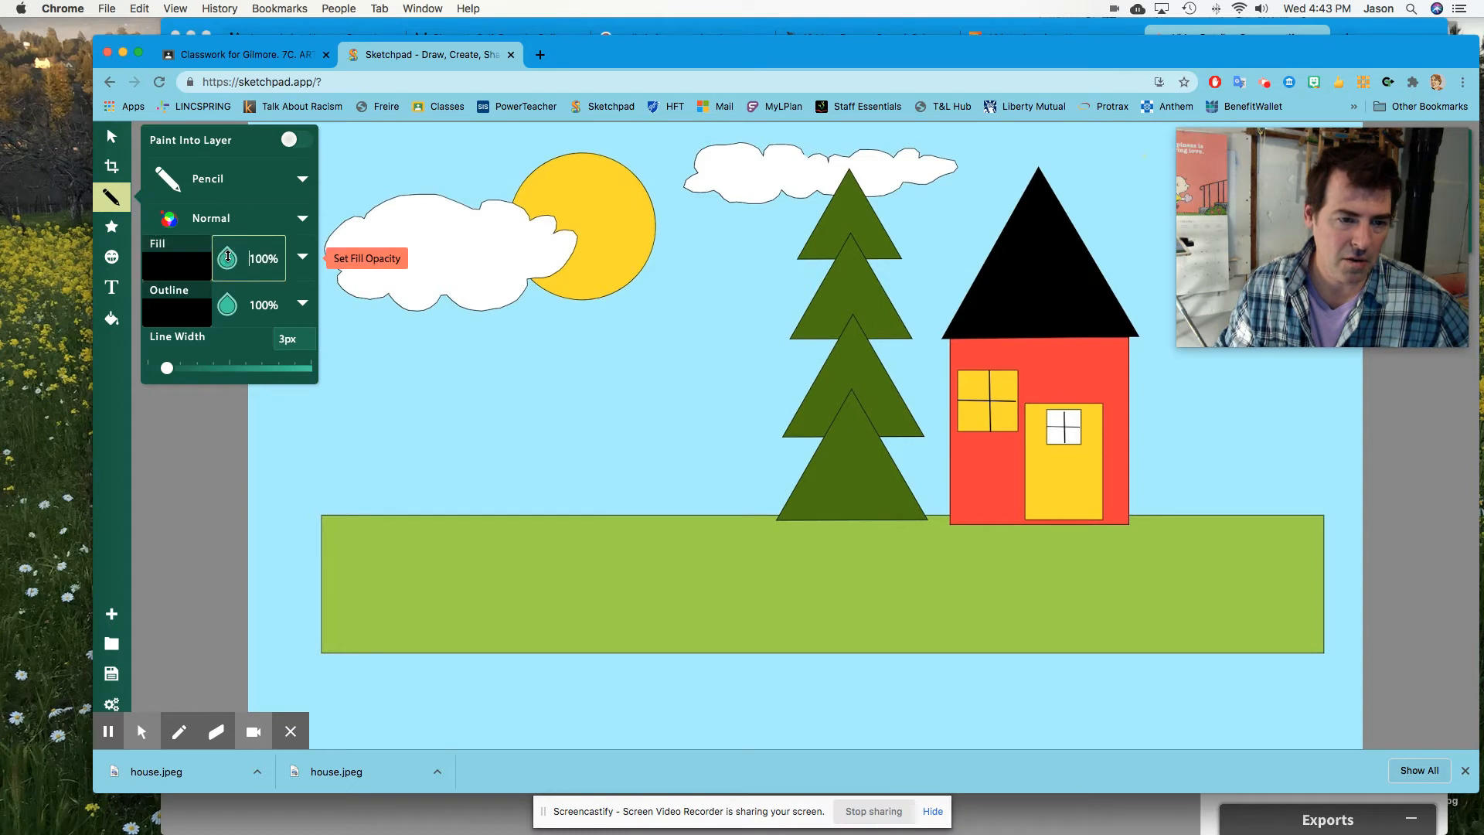
# - Turn the pencil's fill off at 0% opacity and try the pencil on the canvas
pyautogui.click(228, 255)
pyautogui.click(228, 256)
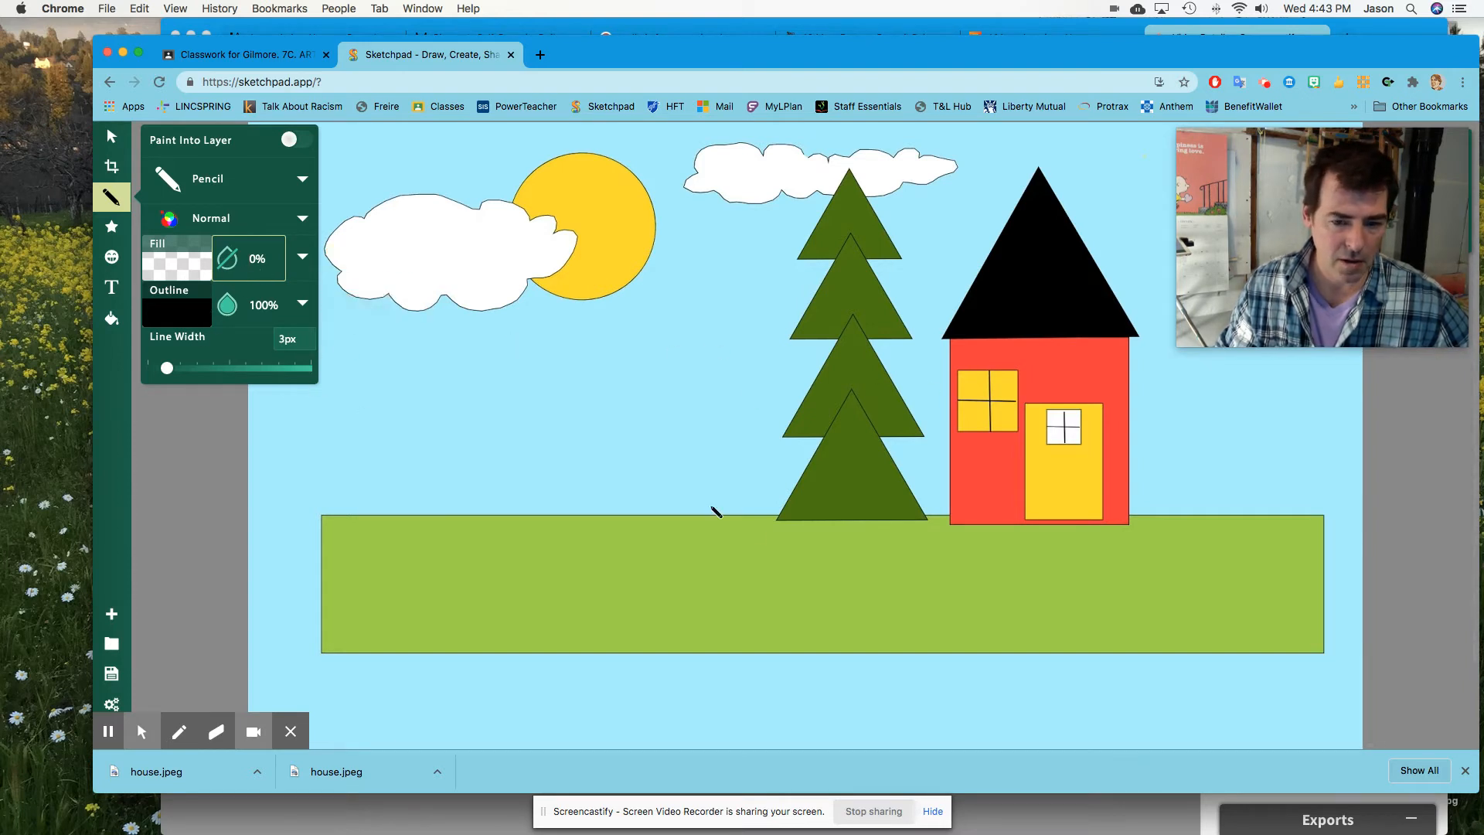
pyautogui.moveTo(762, 507); pyautogui.dragTo(763, 507)
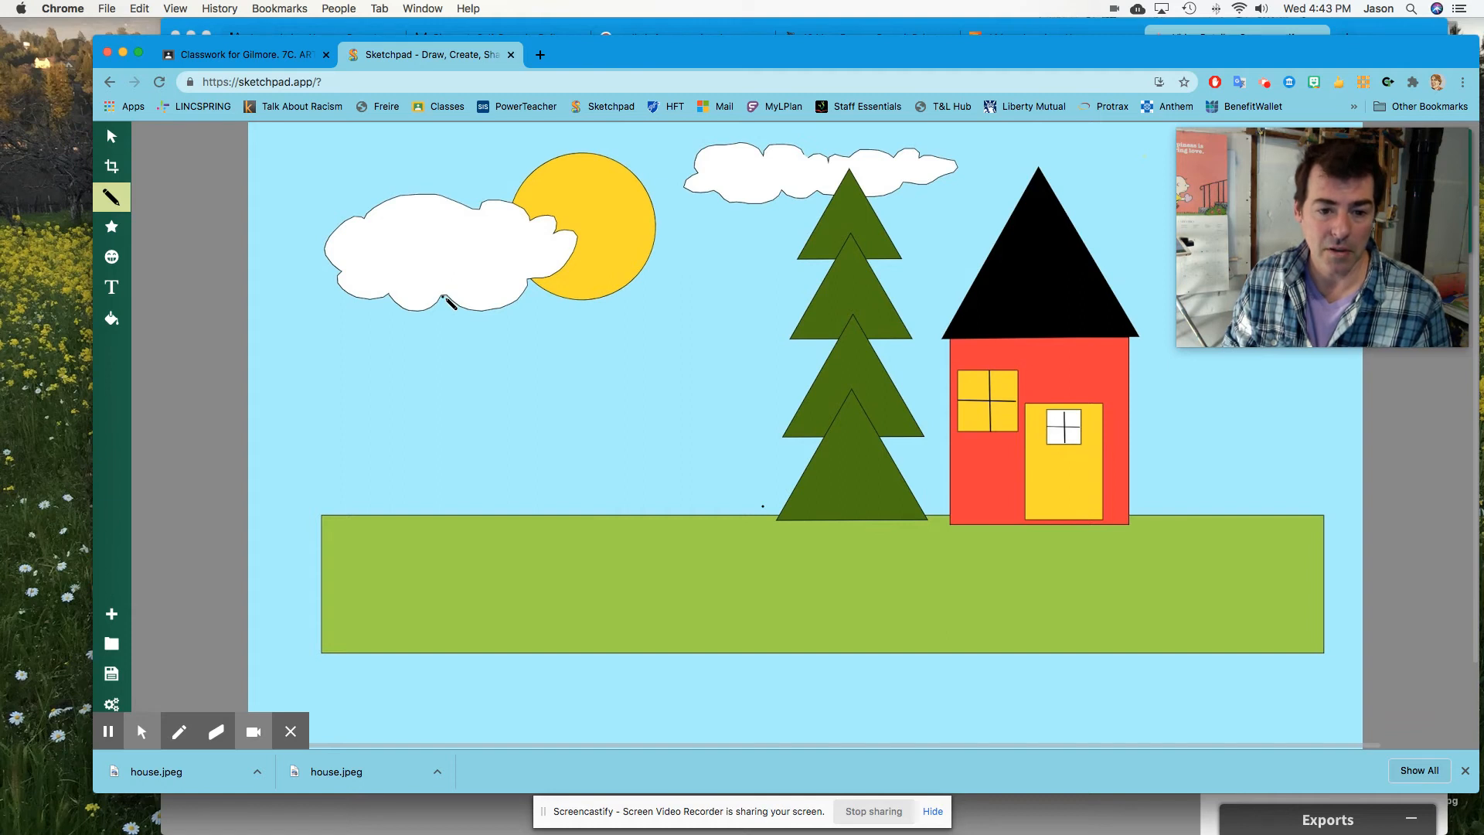
pyautogui.moveTo(457, 299)
pyautogui.mouseDown()
pyautogui.moveTo(487, 313)
pyautogui.moveTo(530, 282)
pyautogui.mouseUp()
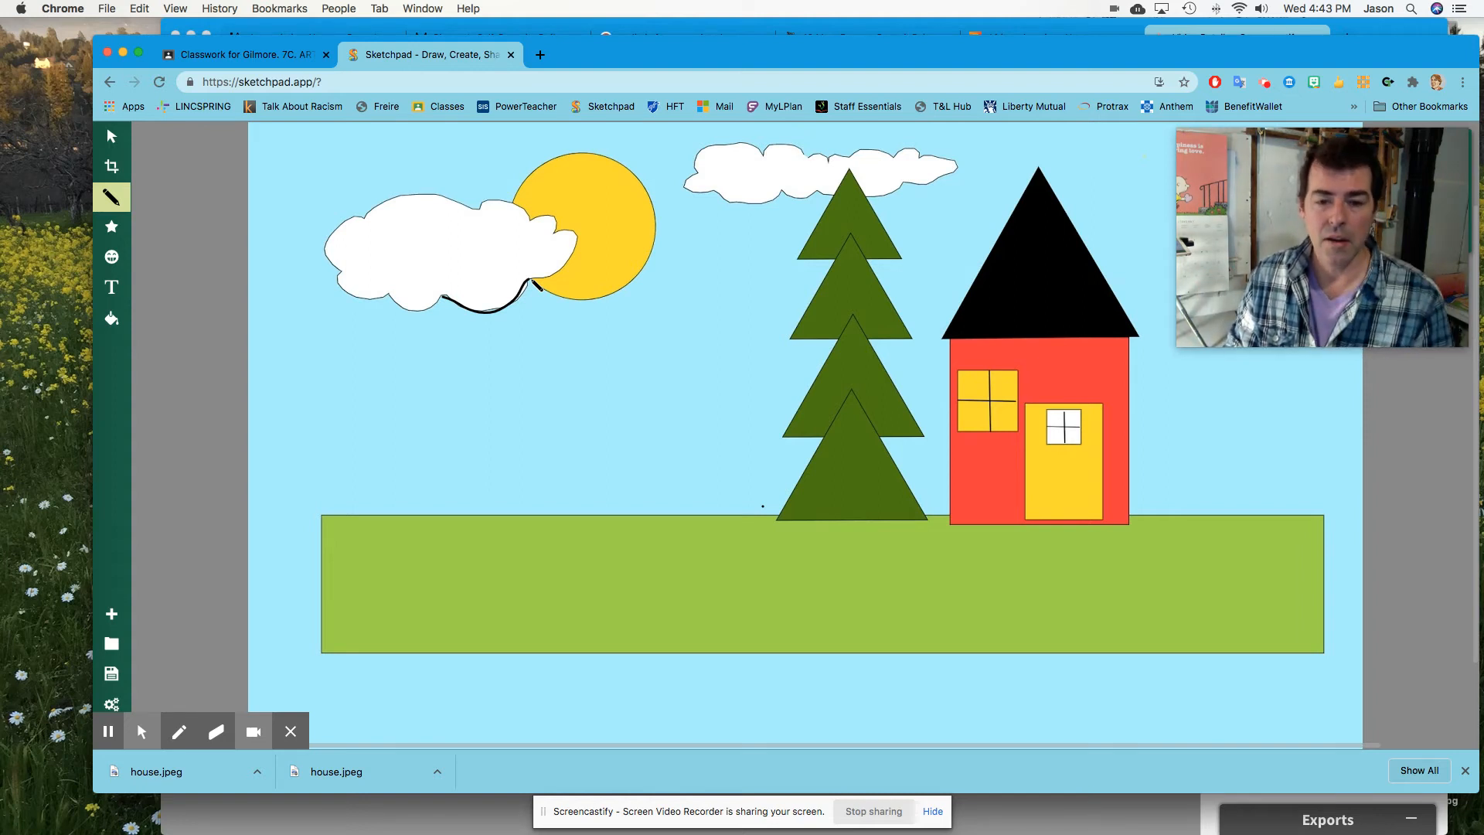
pyautogui.moveTo(531, 283); pyautogui.dragTo(592, 257)
pyautogui.press('super+z')
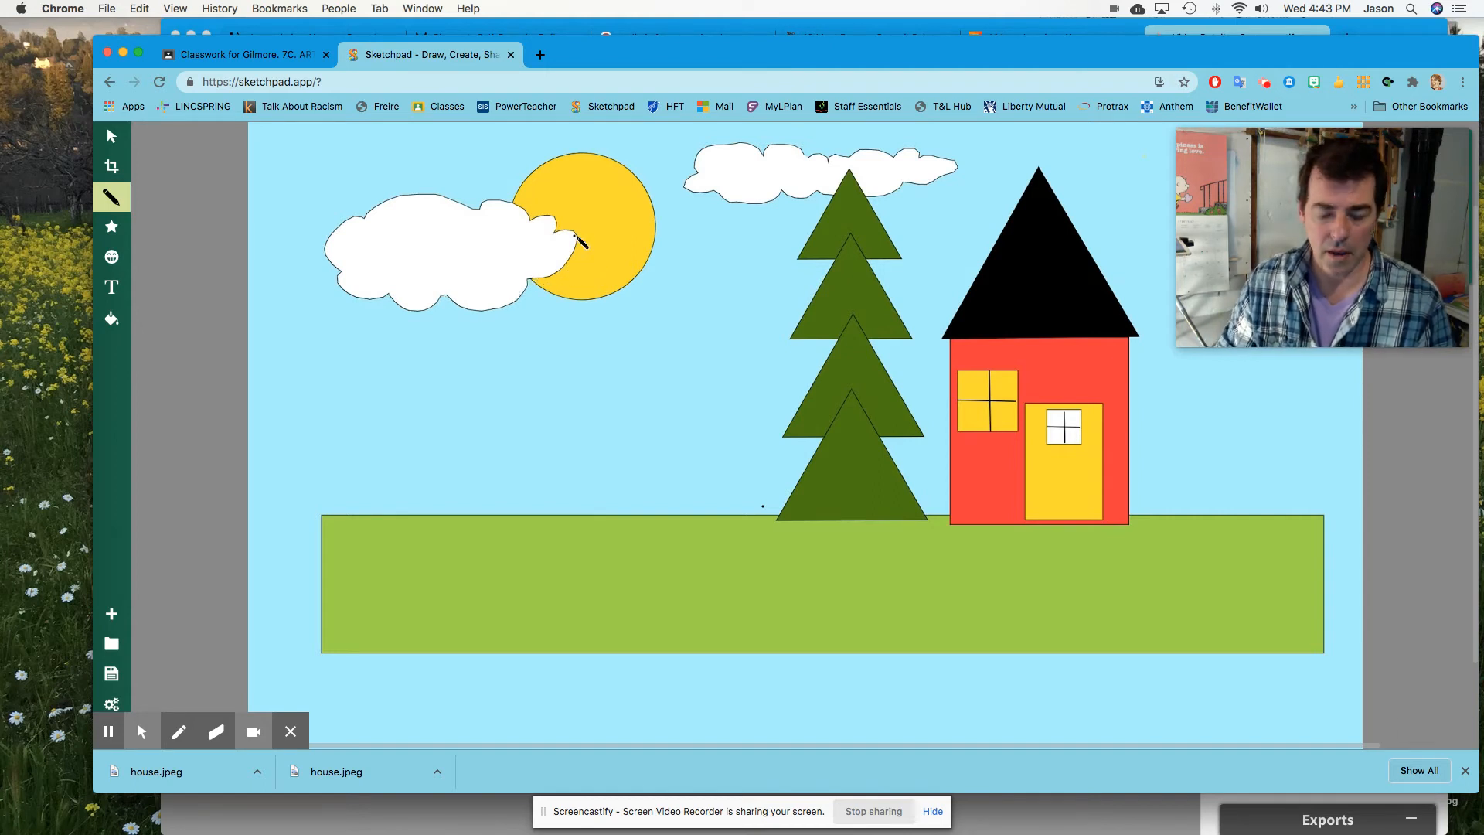
pyautogui.moveTo(445, 297)
pyautogui.mouseDown()
pyautogui.moveTo(466, 324)
pyautogui.moveTo(497, 330)
pyautogui.moveTo(526, 311)
pyautogui.moveTo(529, 281)
pyautogui.moveTo(582, 256)
pyautogui.moveTo(584, 231)
pyautogui.moveTo(563, 235)
pyautogui.moveTo(565, 218)
pyautogui.moveTo(594, 246)
pyautogui.mouseUp()
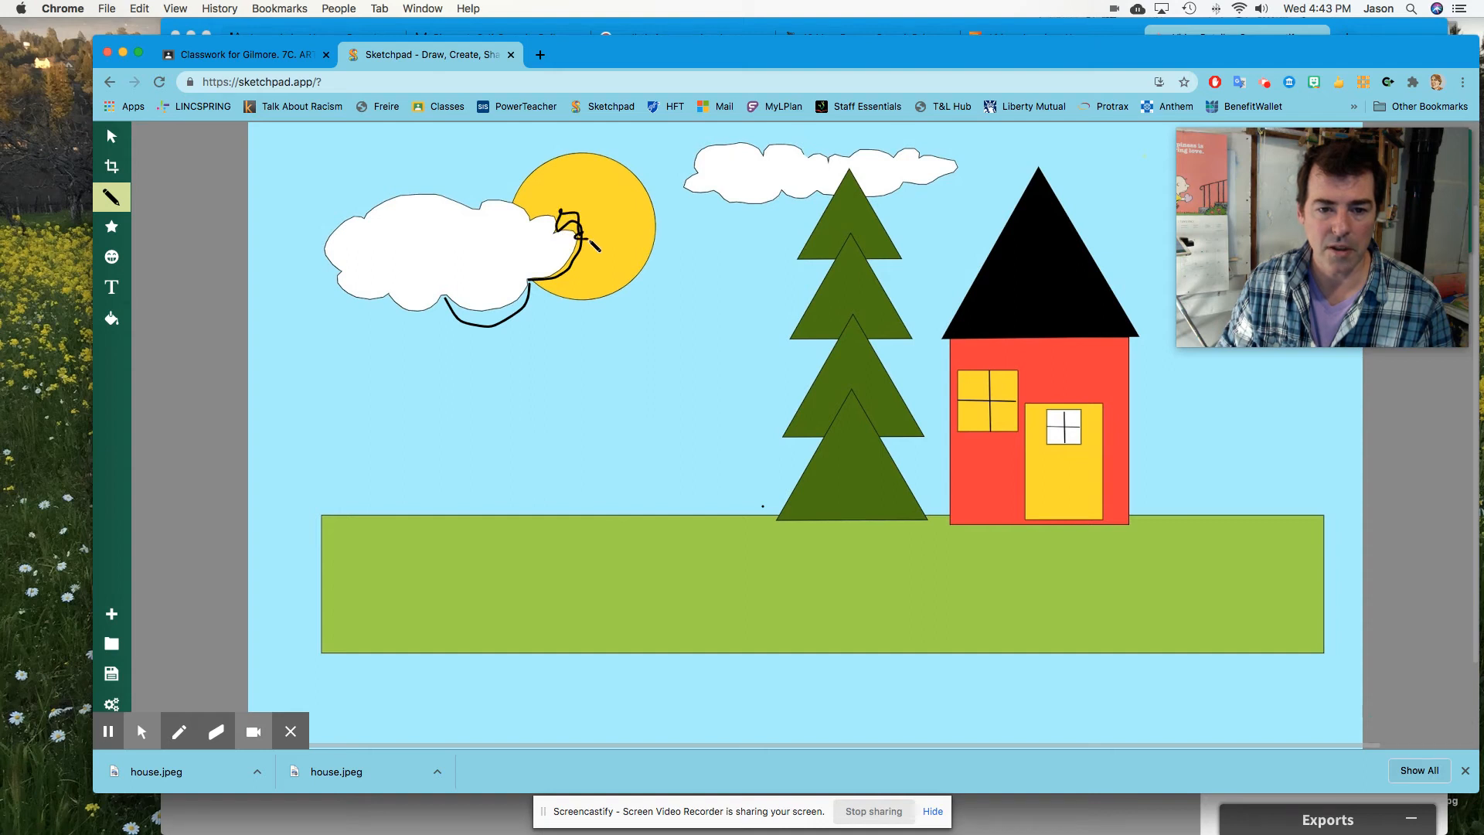
pyautogui.press('super+z')
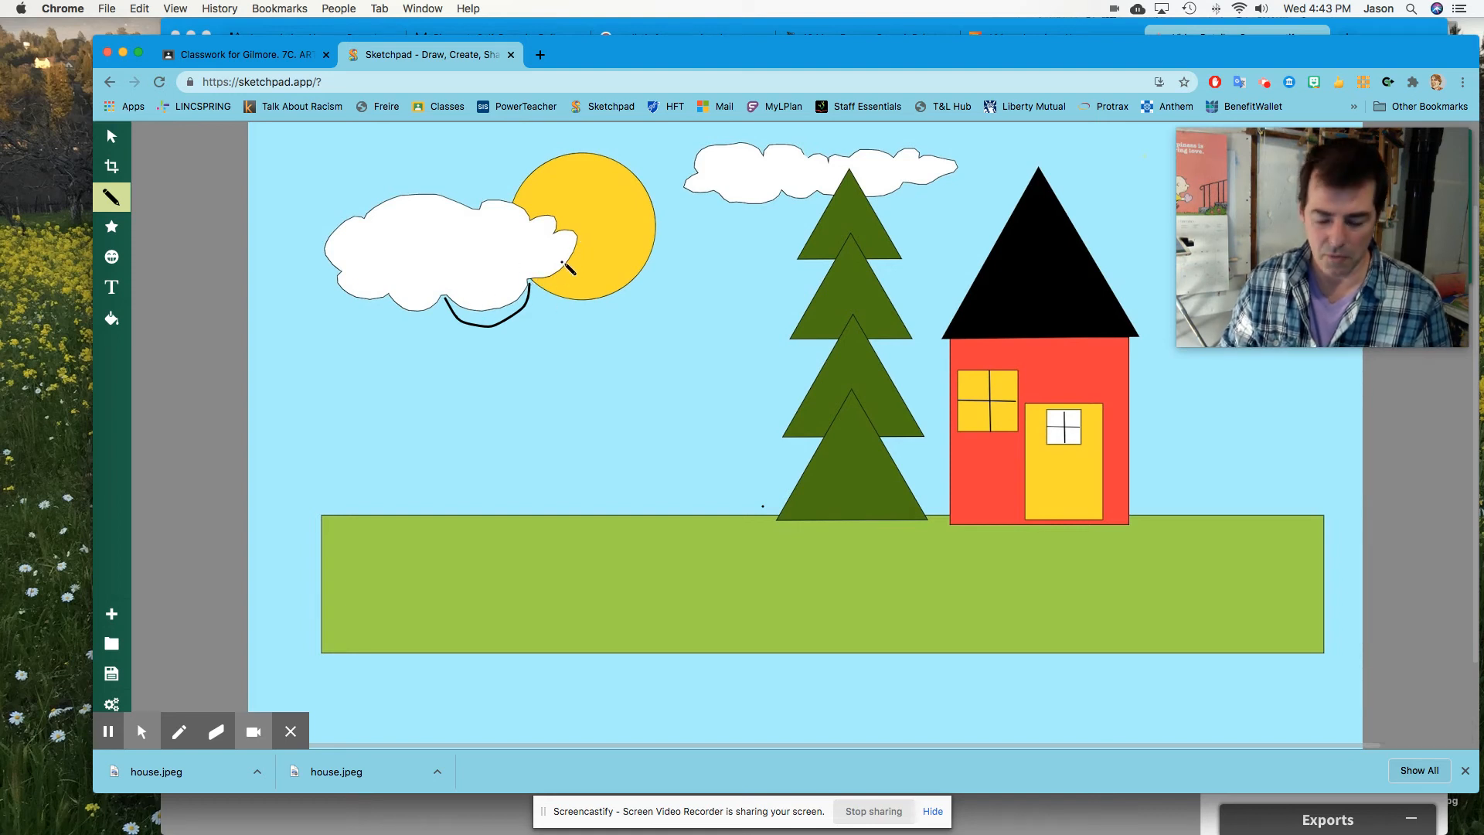
pyautogui.press('super+z')
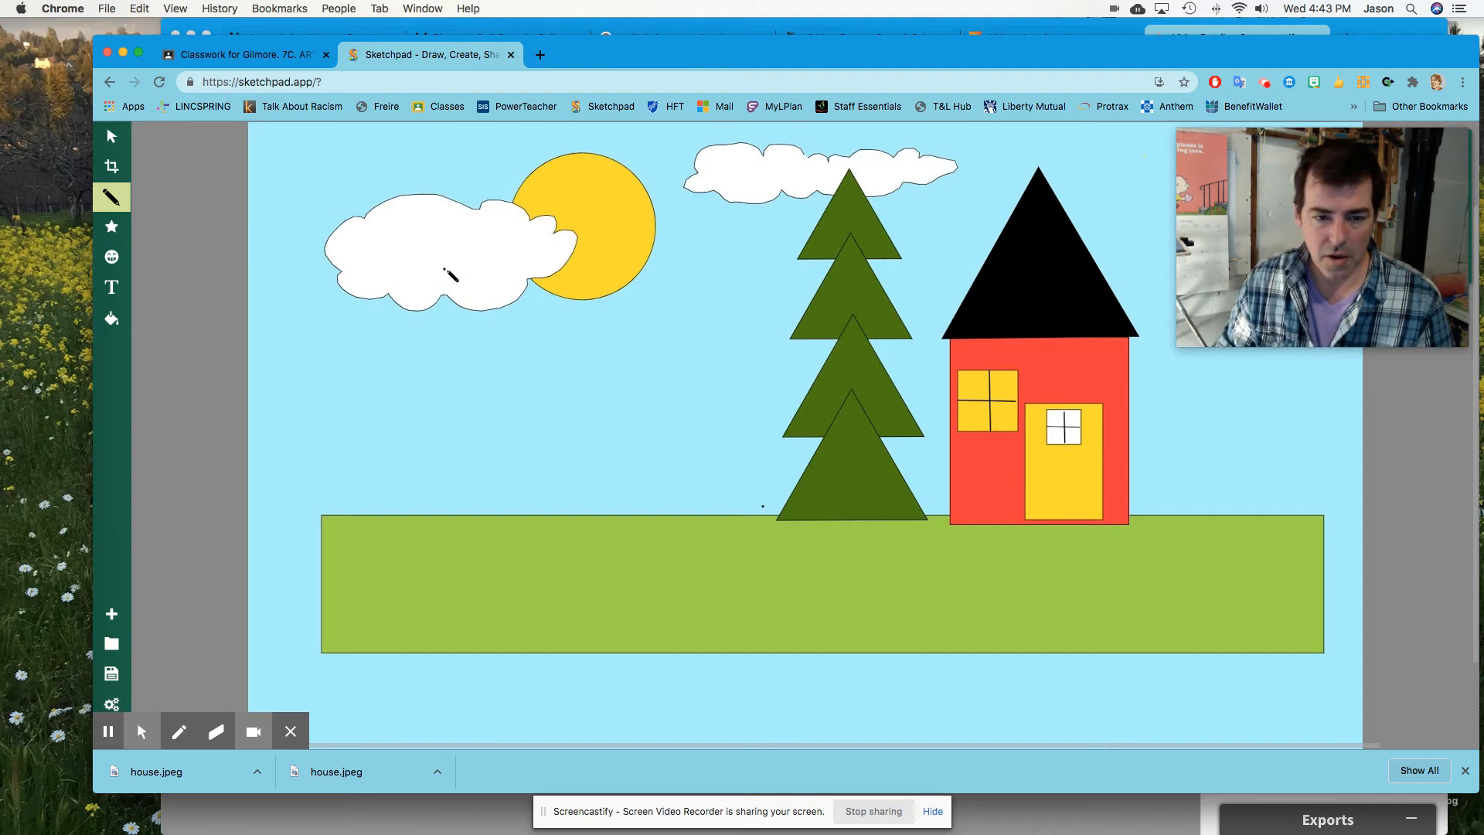
# - Trace the full outline of the large cloud with the black pencil
pyautogui.moveTo(516, 306); pyautogui.dragTo(572, 256)
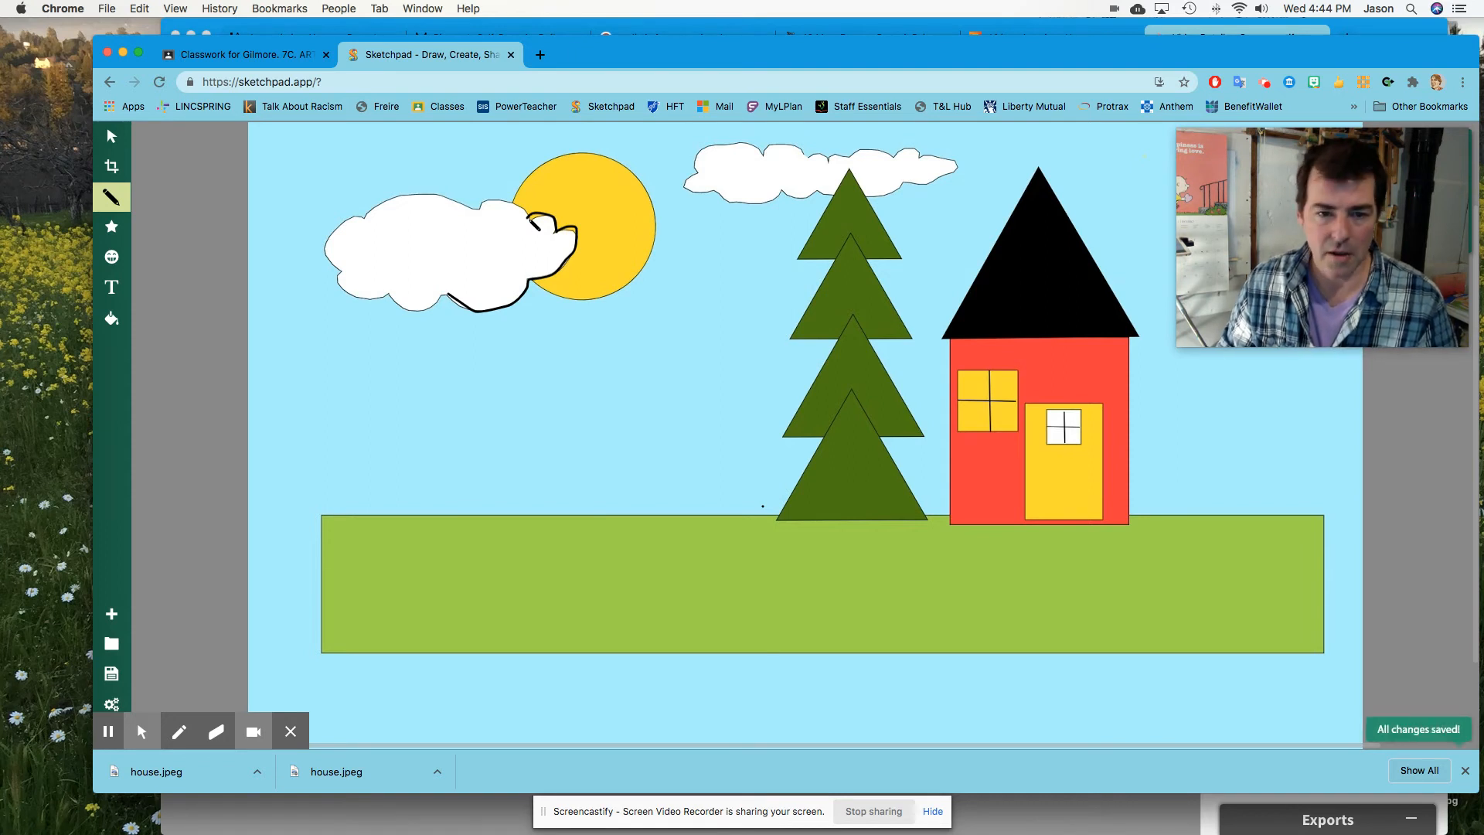
pyautogui.moveTo(524, 211)
pyautogui.mouseDown()
pyautogui.moveTo(403, 195)
pyautogui.moveTo(329, 237)
pyautogui.moveTo(350, 293)
pyautogui.moveTo(410, 310)
pyautogui.moveTo(462, 307)
pyautogui.mouseUp()
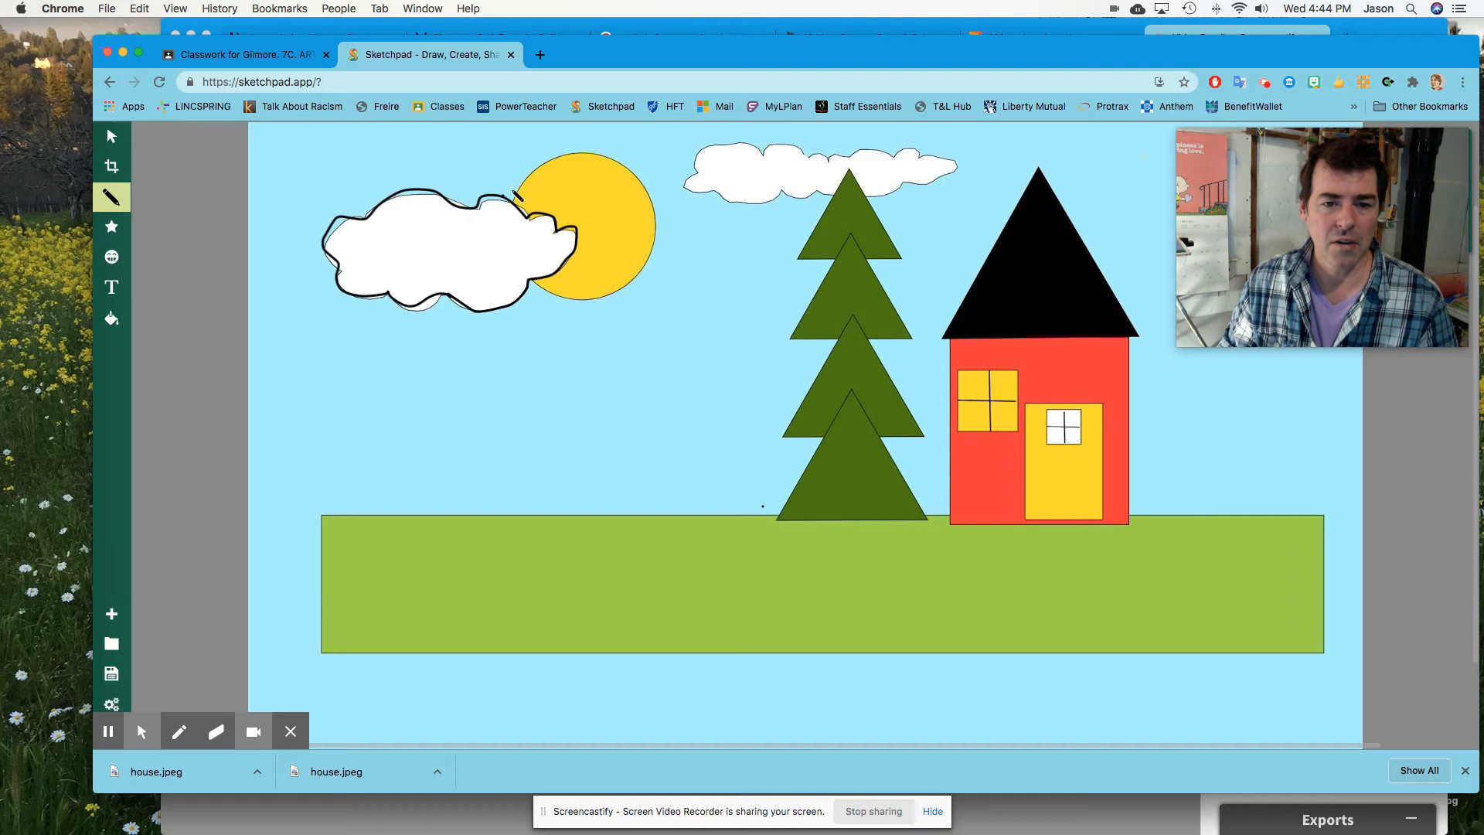
pyautogui.moveTo(517, 199)
pyautogui.mouseDown()
pyautogui.moveTo(588, 153)
pyautogui.moveTo(618, 162)
pyautogui.mouseUp()
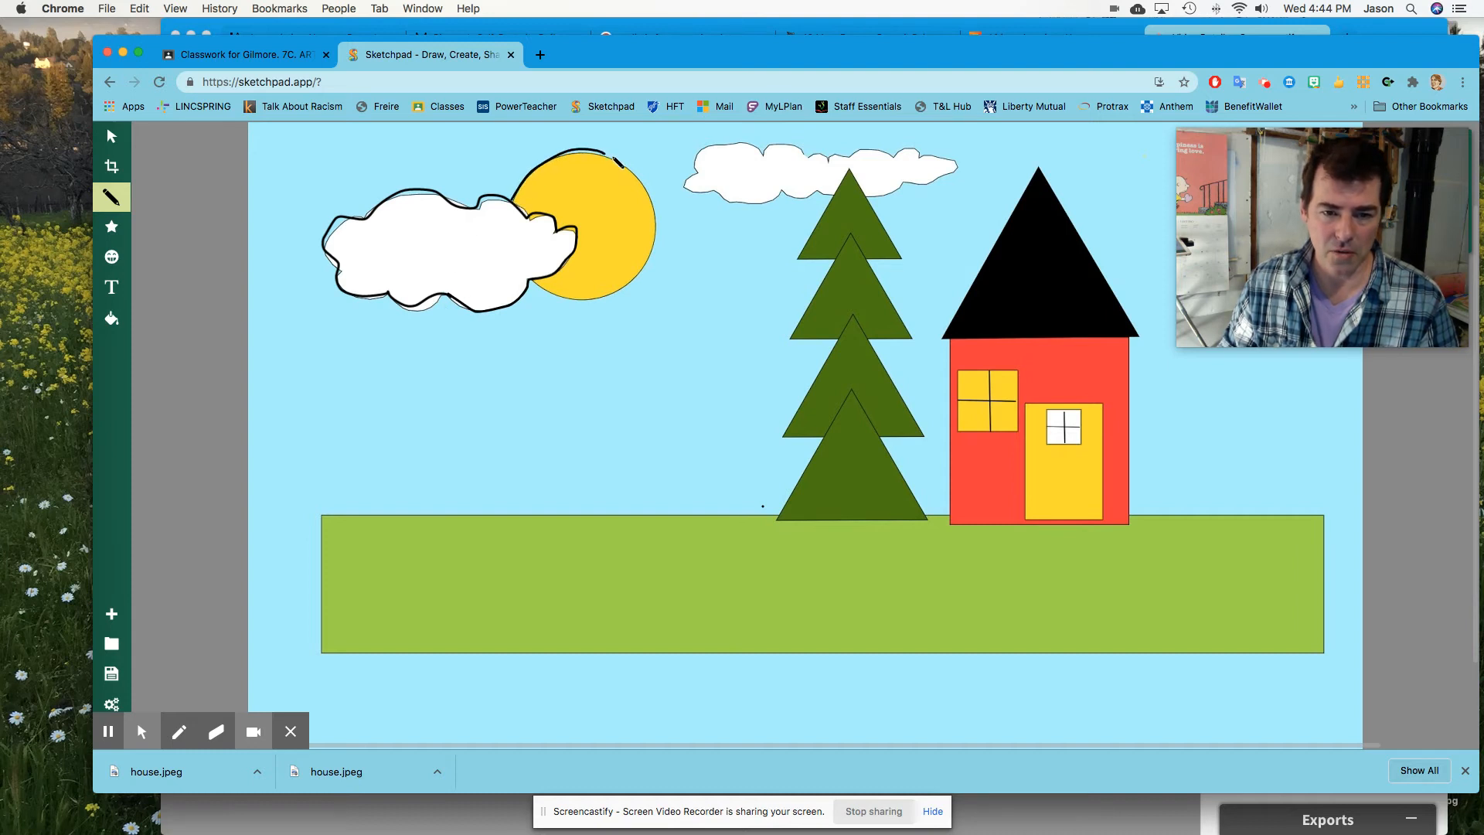
pyautogui.moveTo(654, 214)
pyautogui.mouseDown()
pyautogui.moveTo(654, 277)
pyautogui.moveTo(616, 299)
pyautogui.mouseUp()
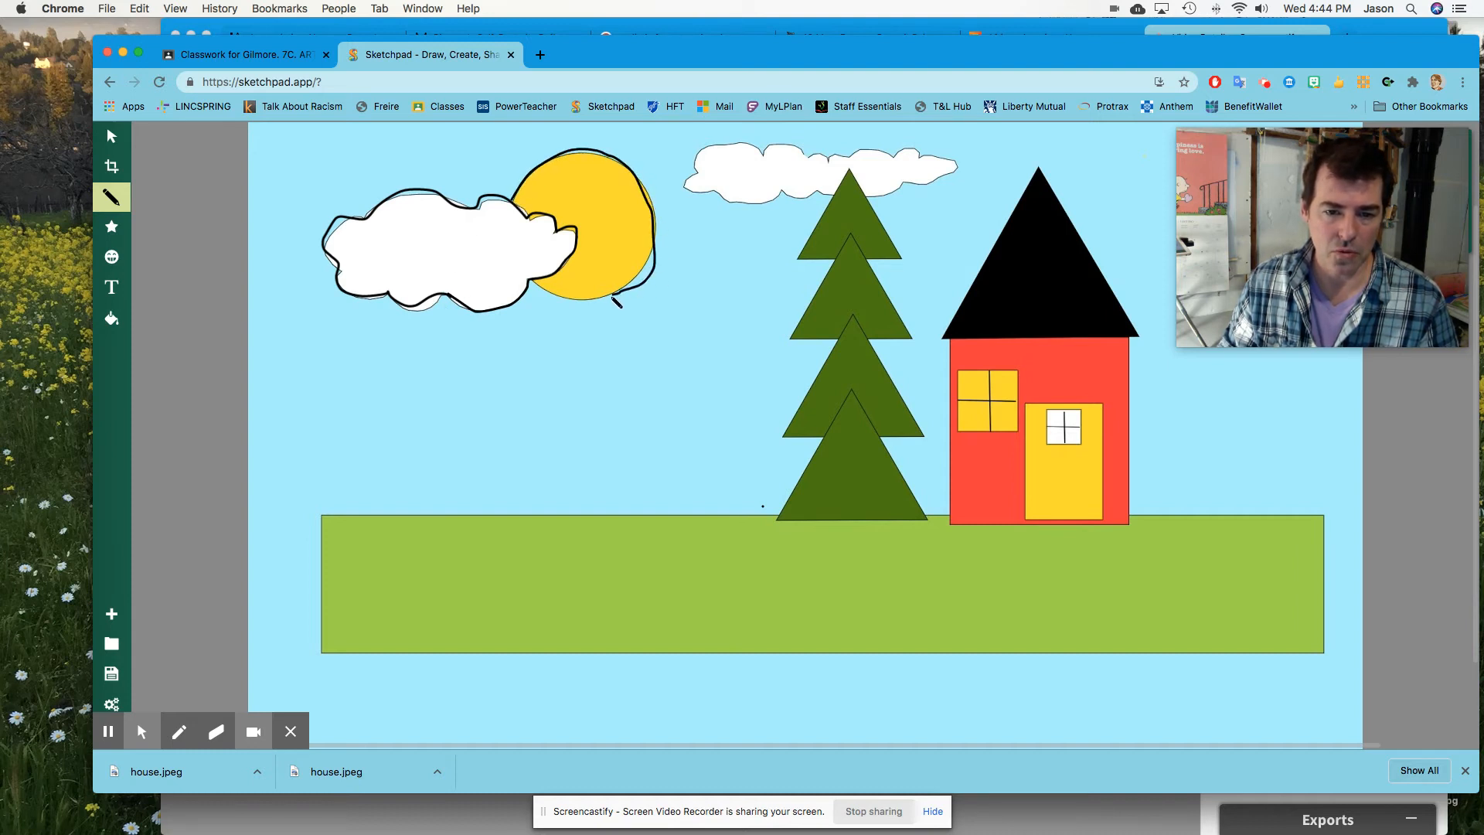
pyautogui.press('super+z')
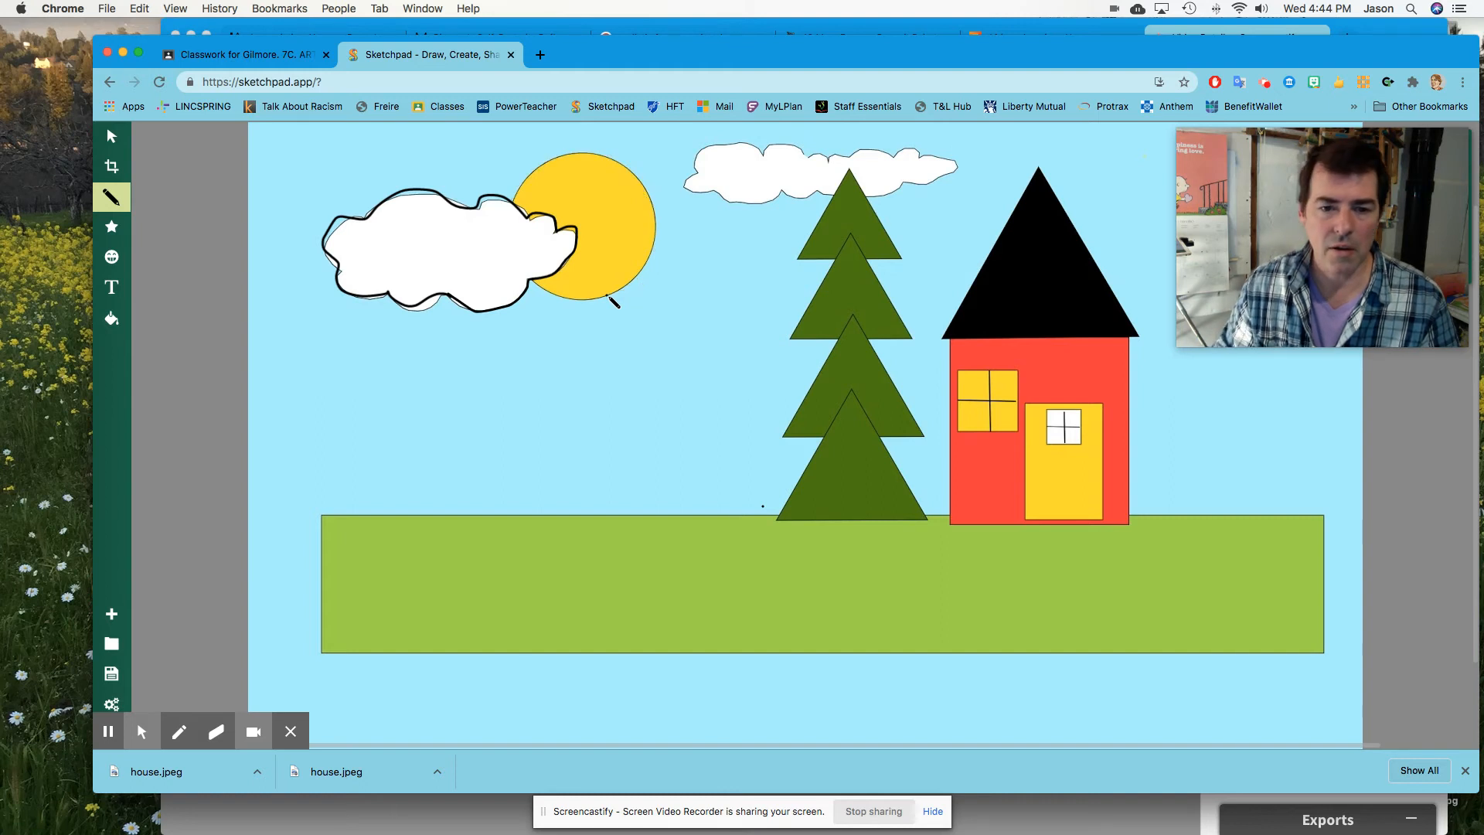
pyautogui.moveTo(518, 205); pyautogui.dragTo(580, 157)
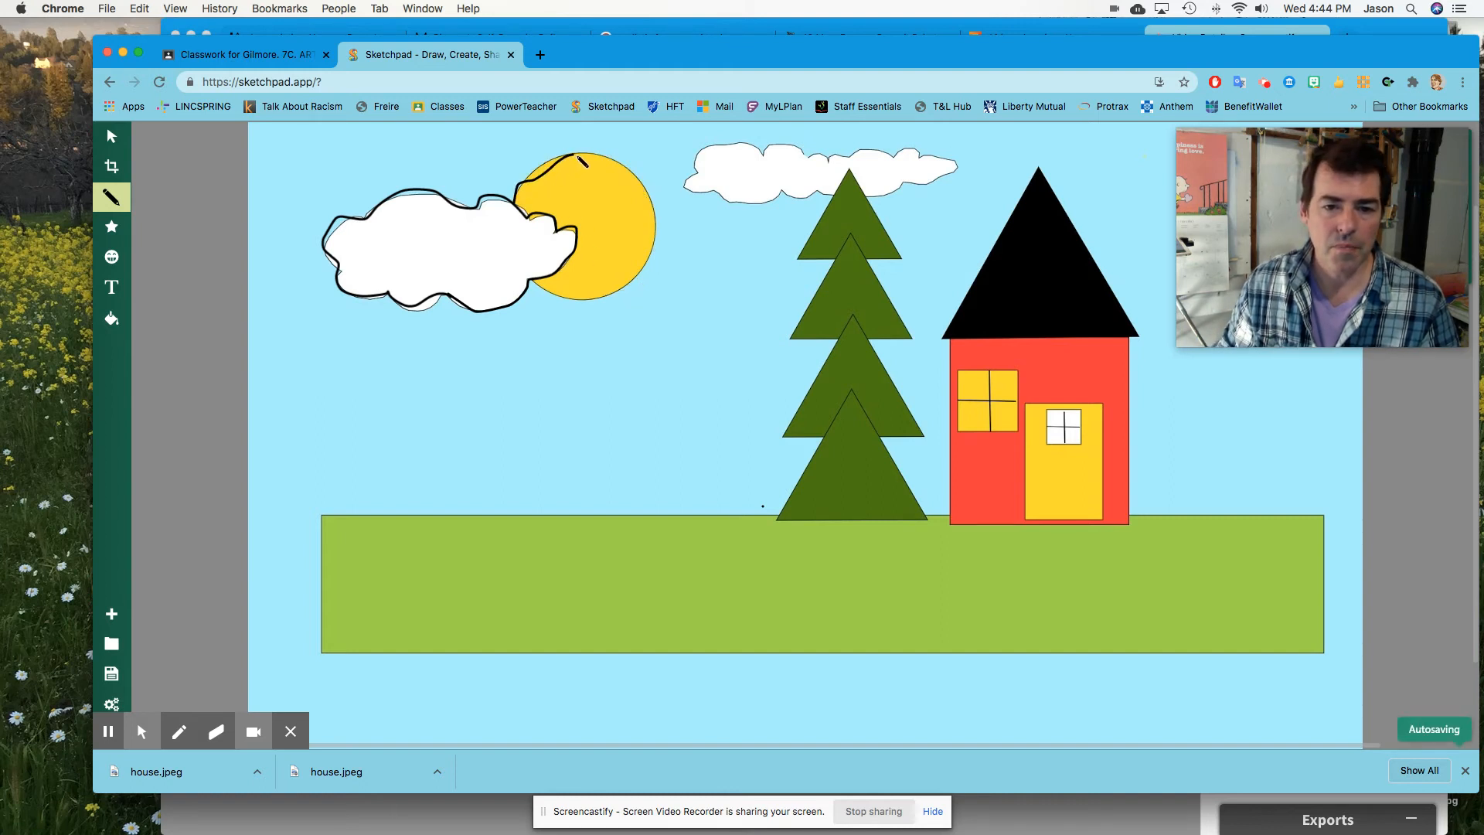
pyautogui.press('super+z')
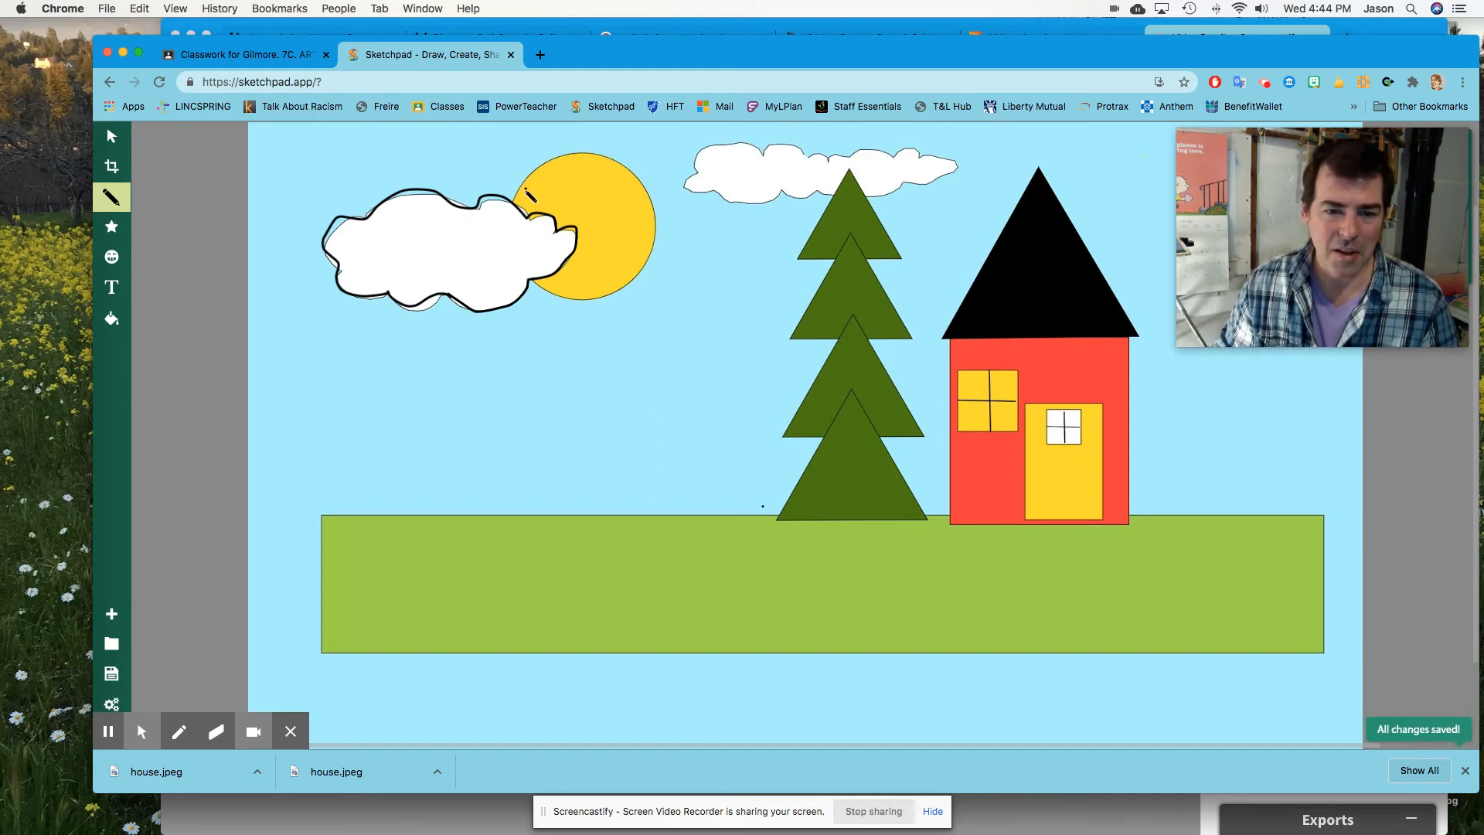
# - Trace the outlines of the sun, the small cloud and the tree with the black pencil
pyautogui.moveTo(519, 202)
pyautogui.mouseDown()
pyautogui.moveTo(547, 160)
pyautogui.moveTo(576, 155)
pyautogui.moveTo(643, 188)
pyautogui.moveTo(662, 261)
pyautogui.moveTo(651, 275)
pyautogui.moveTo(608, 306)
pyautogui.moveTo(548, 296)
pyautogui.mouseUp()
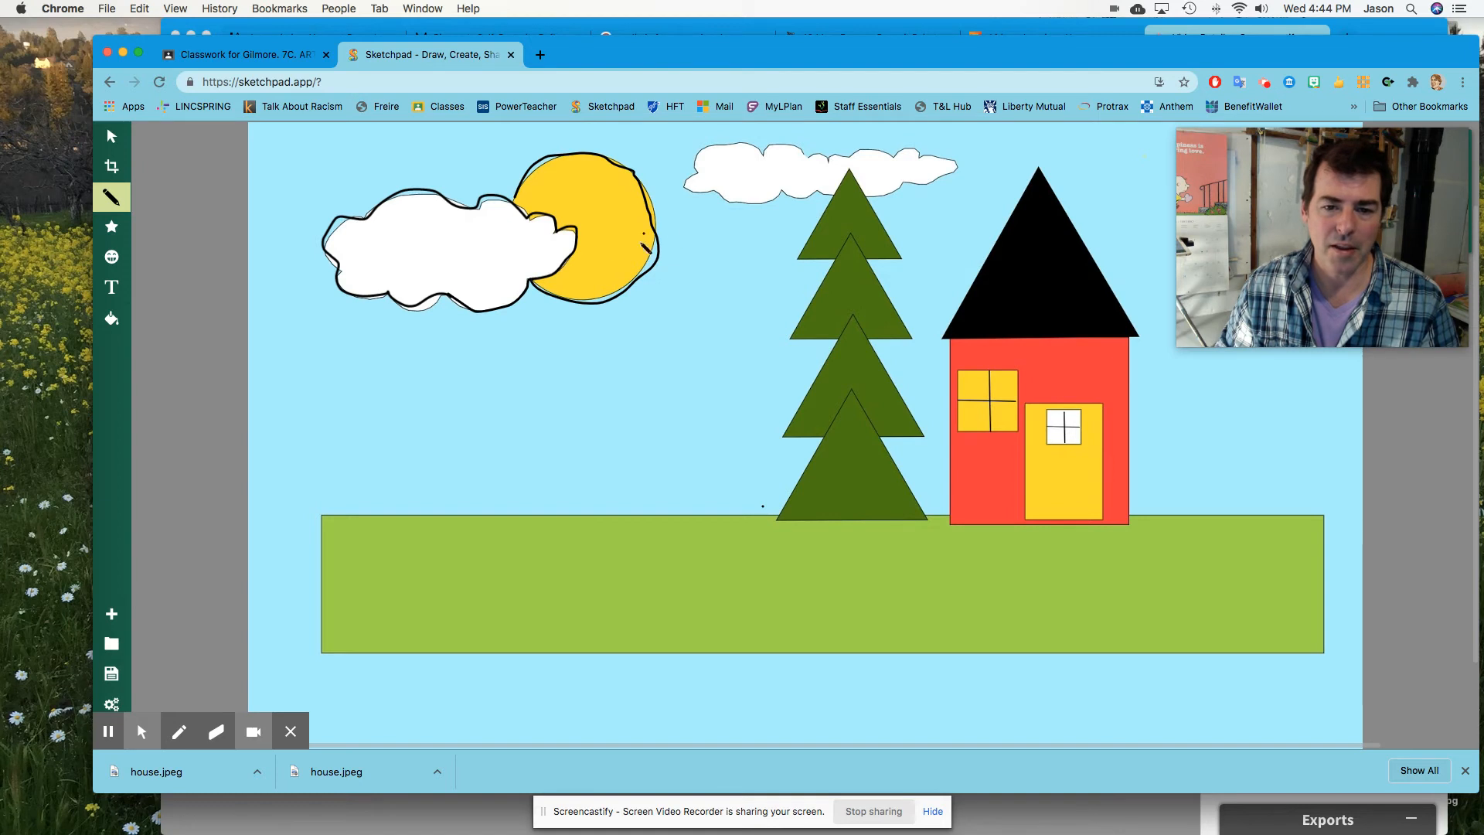
pyautogui.moveTo(705, 146)
pyautogui.mouseDown()
pyautogui.moveTo(687, 189)
pyautogui.moveTo(713, 187)
pyautogui.moveTo(723, 205)
pyautogui.moveTo(835, 198)
pyautogui.moveTo(827, 158)
pyautogui.moveTo(713, 152)
pyautogui.mouseUp()
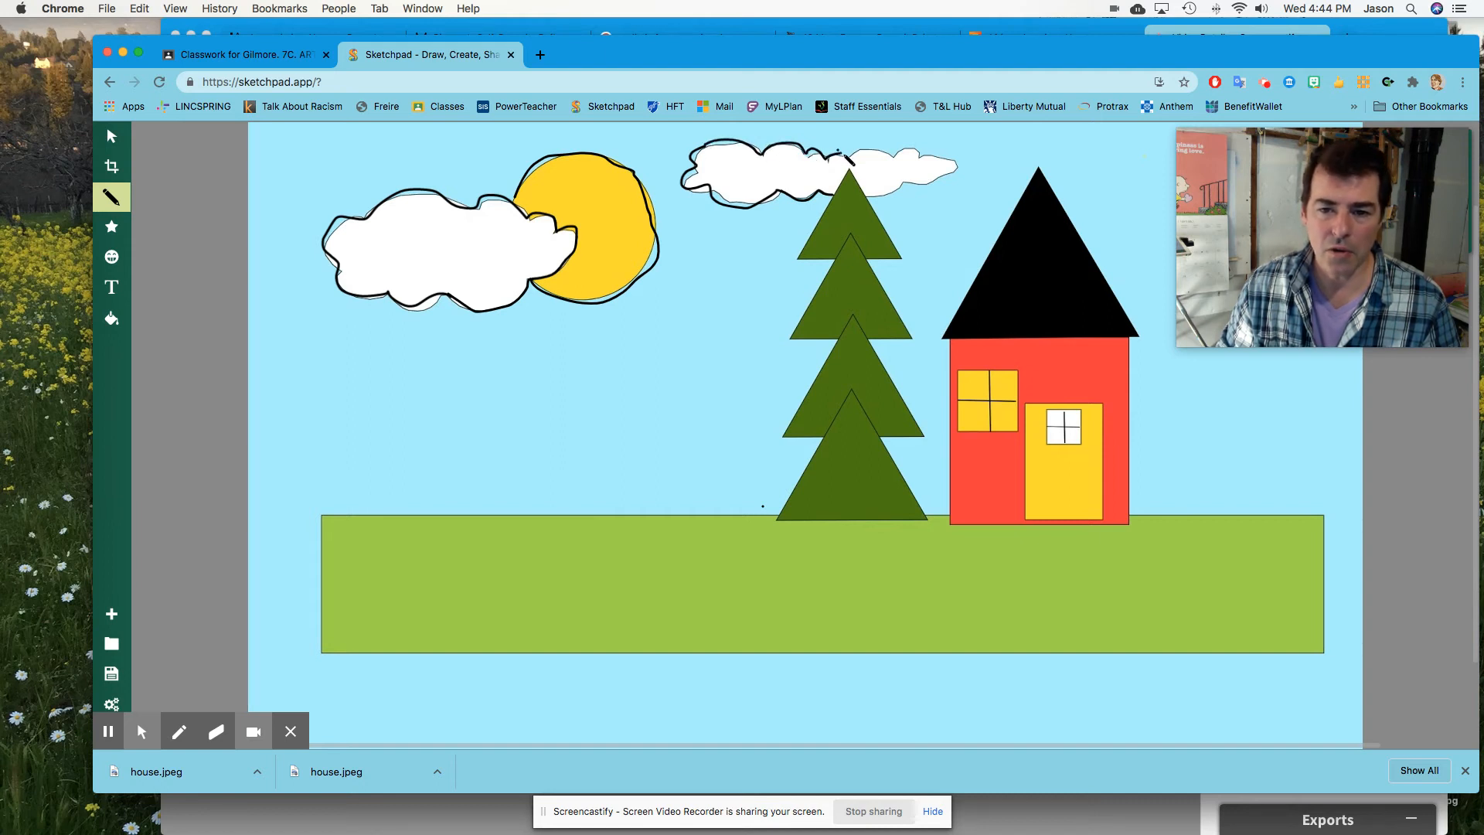
pyautogui.moveTo(866, 156)
pyautogui.mouseDown()
pyautogui.moveTo(960, 176)
pyautogui.moveTo(872, 198)
pyautogui.moveTo(845, 167)
pyautogui.moveTo(802, 251)
pyautogui.moveTo(845, 256)
pyautogui.moveTo(790, 341)
pyautogui.moveTo(839, 337)
pyautogui.moveTo(786, 425)
pyautogui.moveTo(784, 437)
pyautogui.moveTo(821, 437)
pyautogui.moveTo(778, 518)
pyautogui.moveTo(928, 514)
pyautogui.mouseUp()
pyautogui.moveTo(895, 466)
pyautogui.mouseDown()
pyautogui.moveTo(881, 437)
pyautogui.moveTo(929, 436)
pyautogui.moveTo(867, 347)
pyautogui.moveTo(919, 343)
pyautogui.moveTo(870, 258)
pyautogui.moveTo(898, 259)
pyautogui.moveTo(864, 260)
pyautogui.moveTo(909, 261)
pyautogui.moveTo(851, 179)
pyautogui.mouseUp()
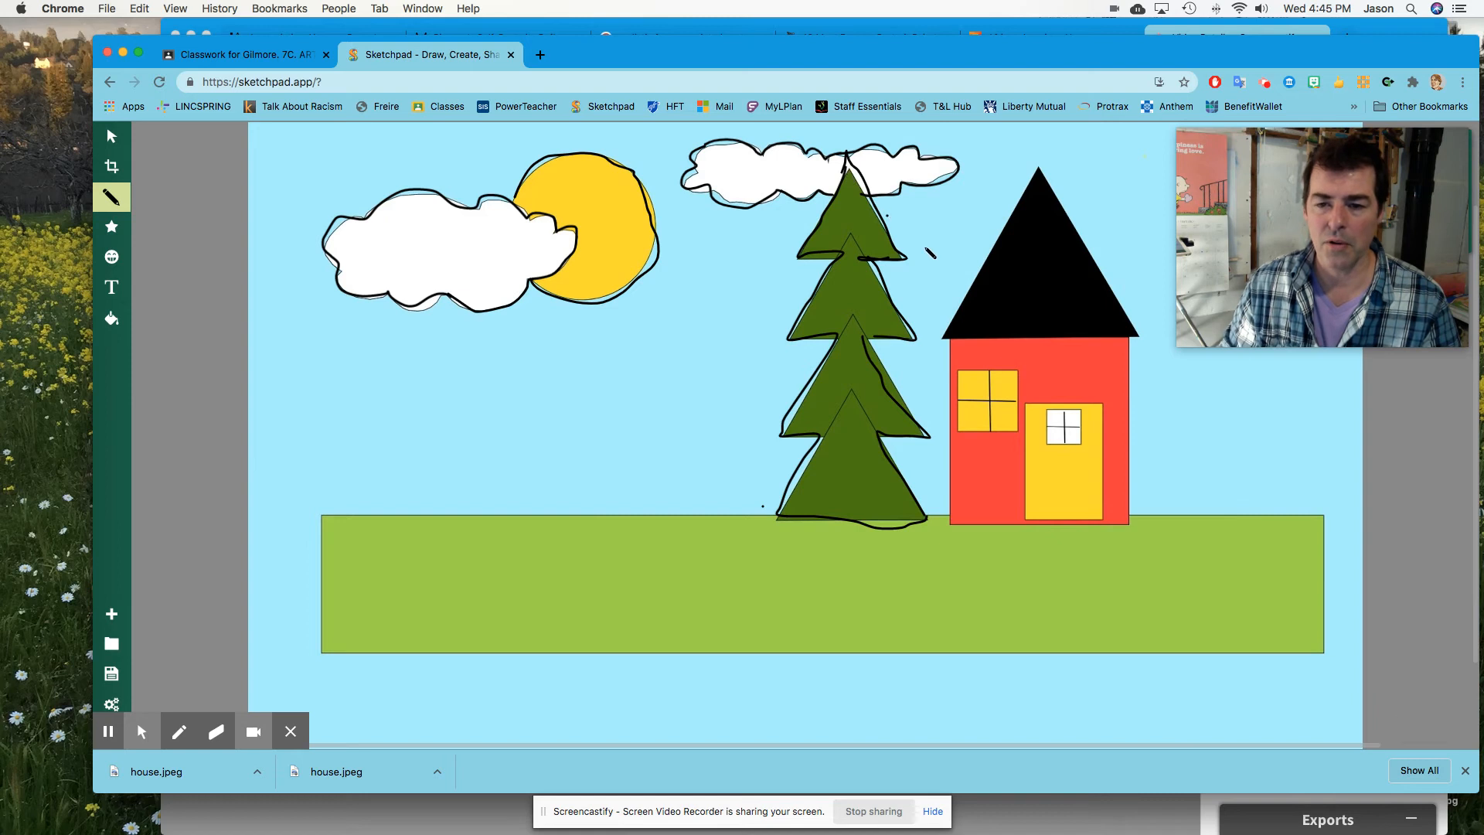
# - Trace the house with its roof, walls, door and both windows
pyautogui.click(1024, 174)
pyautogui.moveTo(1038, 177)
pyautogui.mouseDown()
pyautogui.moveTo(943, 334)
pyautogui.moveTo(955, 527)
pyautogui.moveTo(1134, 526)
pyautogui.moveTo(1130, 337)
pyautogui.moveTo(1145, 338)
pyautogui.moveTo(1038, 159)
pyautogui.moveTo(1028, 190)
pyautogui.mouseUp()
pyautogui.moveTo(984, 377)
pyautogui.mouseDown()
pyautogui.moveTo(966, 436)
pyautogui.moveTo(1018, 434)
pyautogui.moveTo(1015, 379)
pyautogui.moveTo(993, 372)
pyautogui.moveTo(993, 433)
pyautogui.moveTo(961, 402)
pyautogui.moveTo(1029, 407)
pyautogui.moveTo(1031, 525)
pyautogui.moveTo(1108, 517)
pyautogui.moveTo(1104, 400)
pyautogui.moveTo(1028, 405)
pyautogui.moveTo(1048, 430)
pyautogui.moveTo(1046, 412)
pyautogui.moveTo(1051, 443)
pyautogui.moveTo(1087, 436)
pyautogui.moveTo(1085, 417)
pyautogui.moveTo(1049, 414)
pyautogui.moveTo(1063, 428)
pyautogui.moveTo(1048, 433)
pyautogui.moveTo(1084, 427)
pyautogui.mouseUp()
# - Trace all four edges of the green ground rectangle, leaving out the parts behind the house and tree
pyautogui.click(1236, 489)
pyautogui.moveTo(1321, 516); pyautogui.dragTo(1122, 508)
pyautogui.moveTo(943, 511); pyautogui.dragTo(890, 510)
pyautogui.moveTo(754, 516)
pyautogui.mouseDown()
pyautogui.moveTo(329, 512)
pyautogui.moveTo(337, 669)
pyautogui.moveTo(690, 687)
pyautogui.moveTo(1122, 640)
pyautogui.moveTo(1346, 643)
pyautogui.moveTo(1329, 514)
pyautogui.mouseUp()
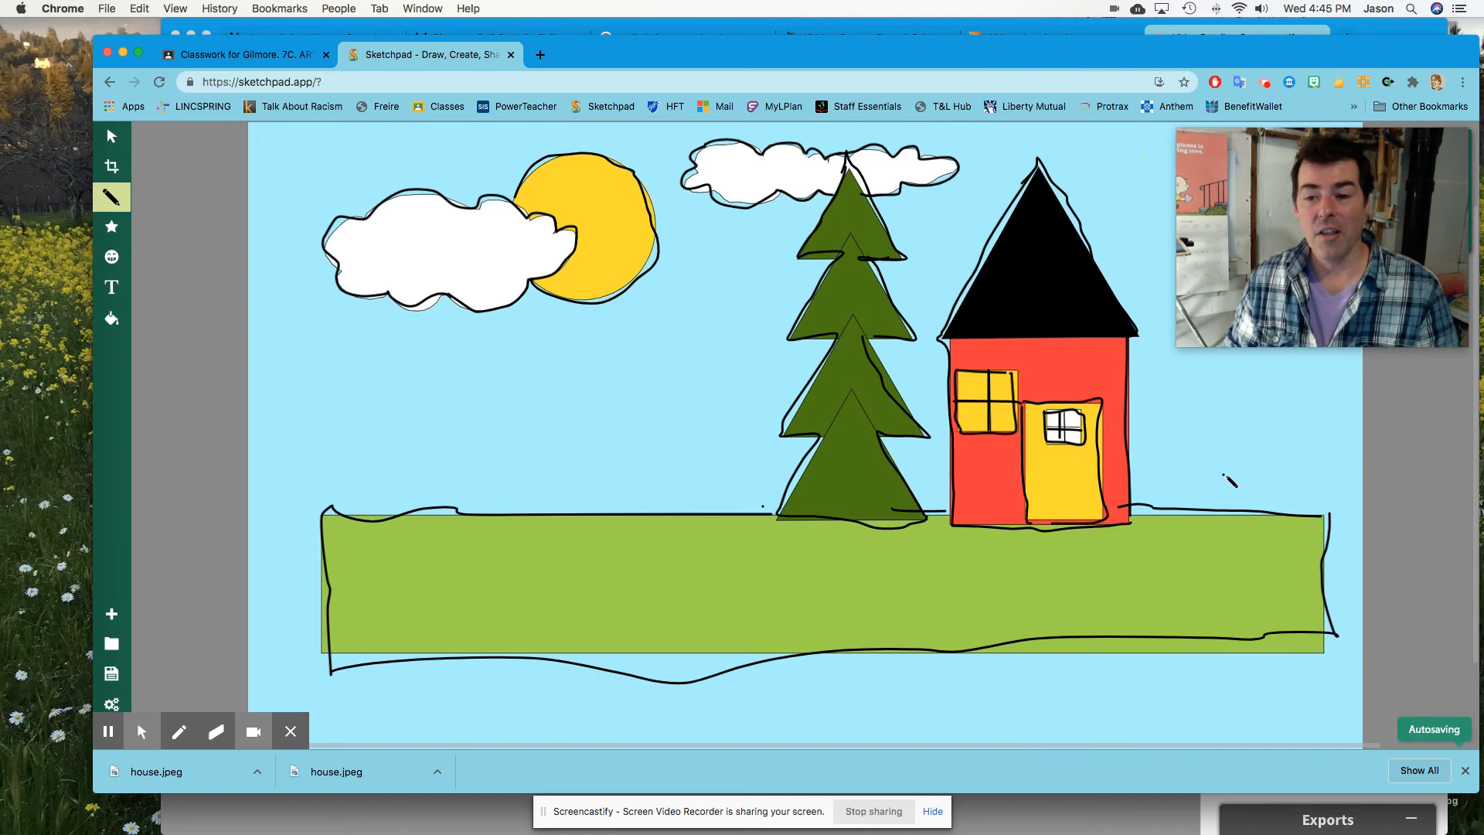
# - Hide the Clipart layer that holds the imported picture, keeping the pencil layers visible
pyautogui.moveTo(1375, 172)
pyautogui.moveTo(1375, 173); pyautogui.dragTo(331, 352)
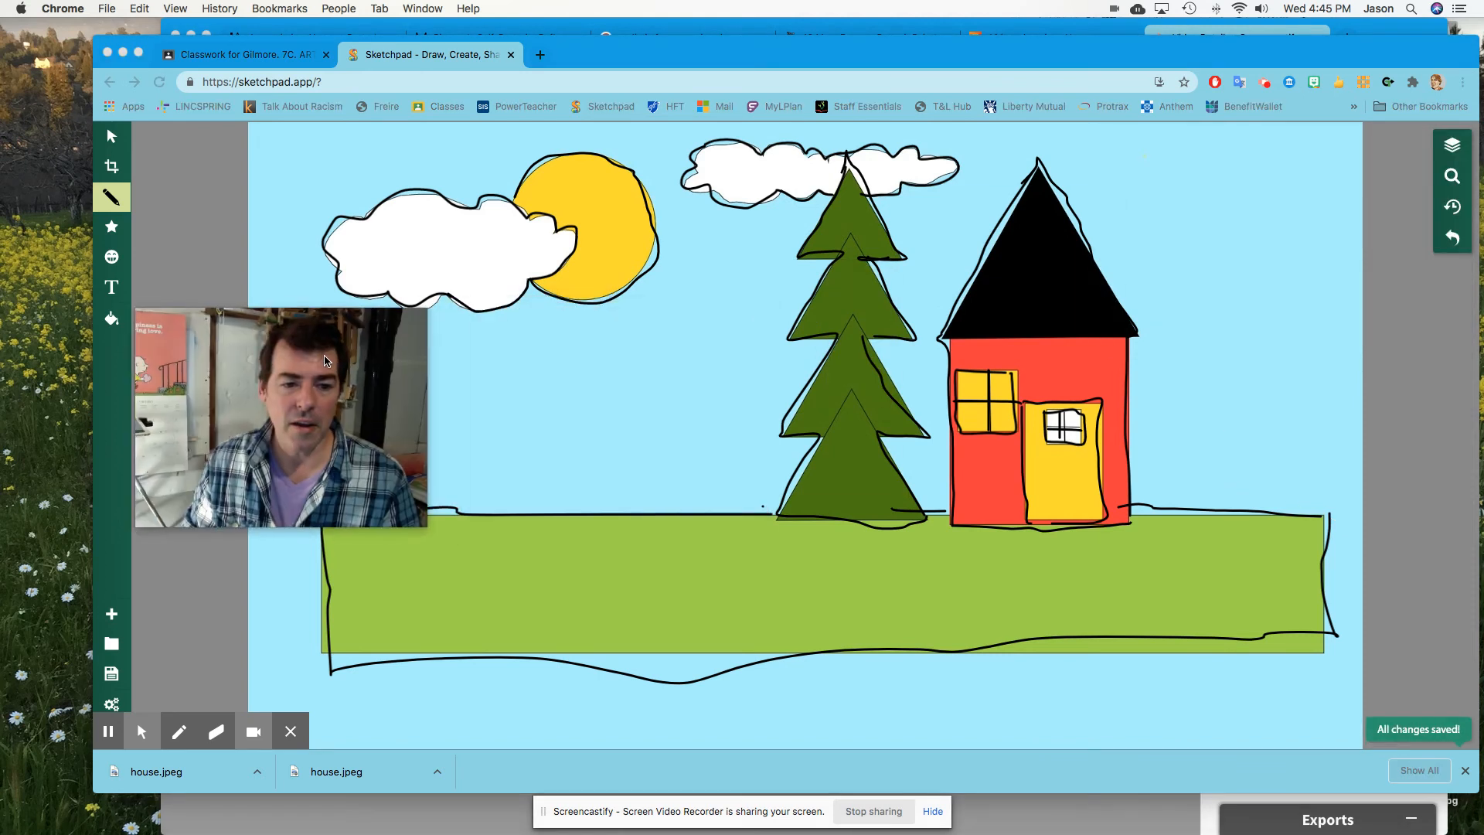
pyautogui.click(1451, 147)
pyautogui.scroll(-2, 1240, 628)
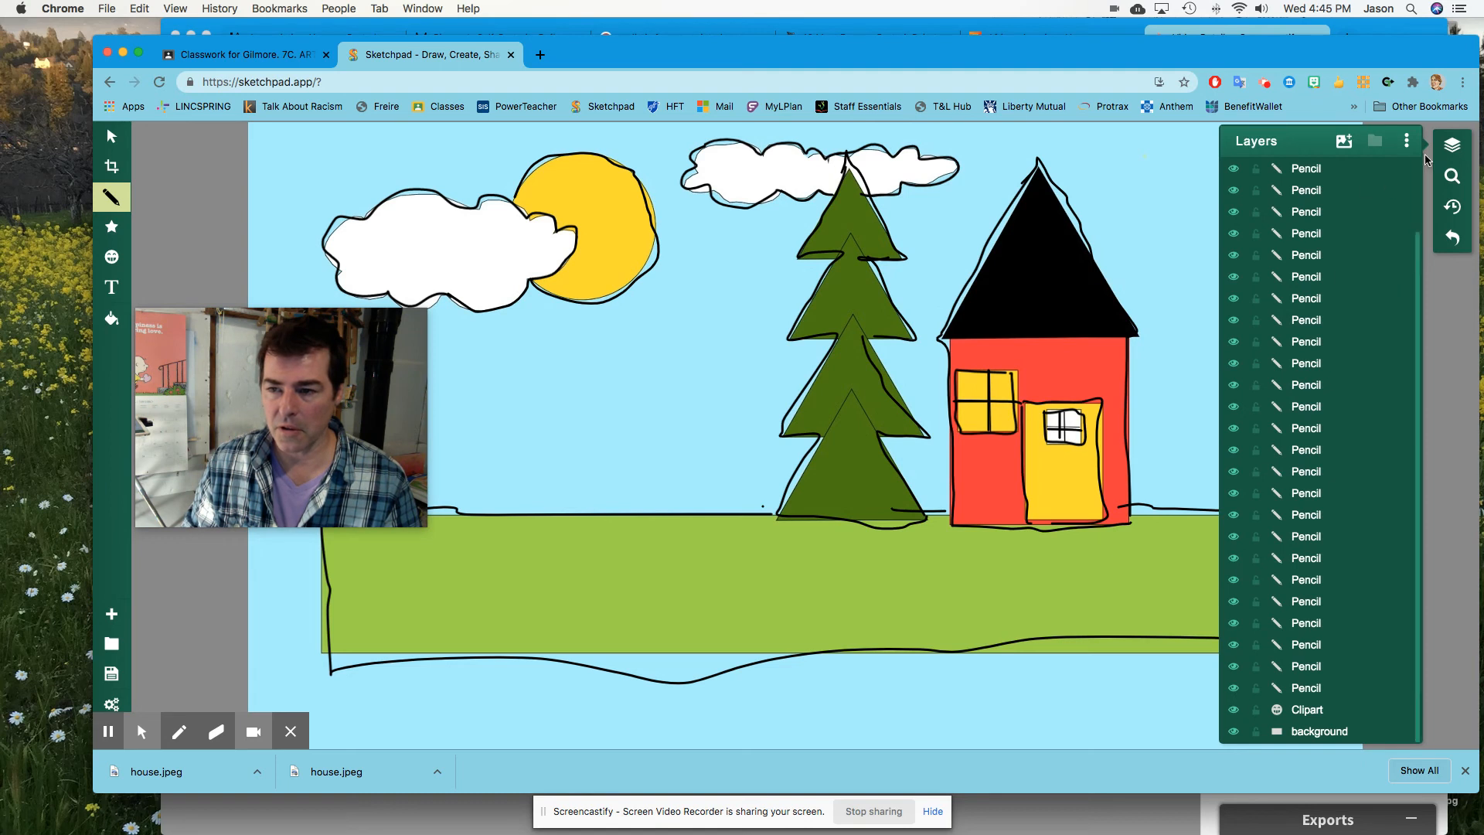
pyautogui.click(1234, 710)
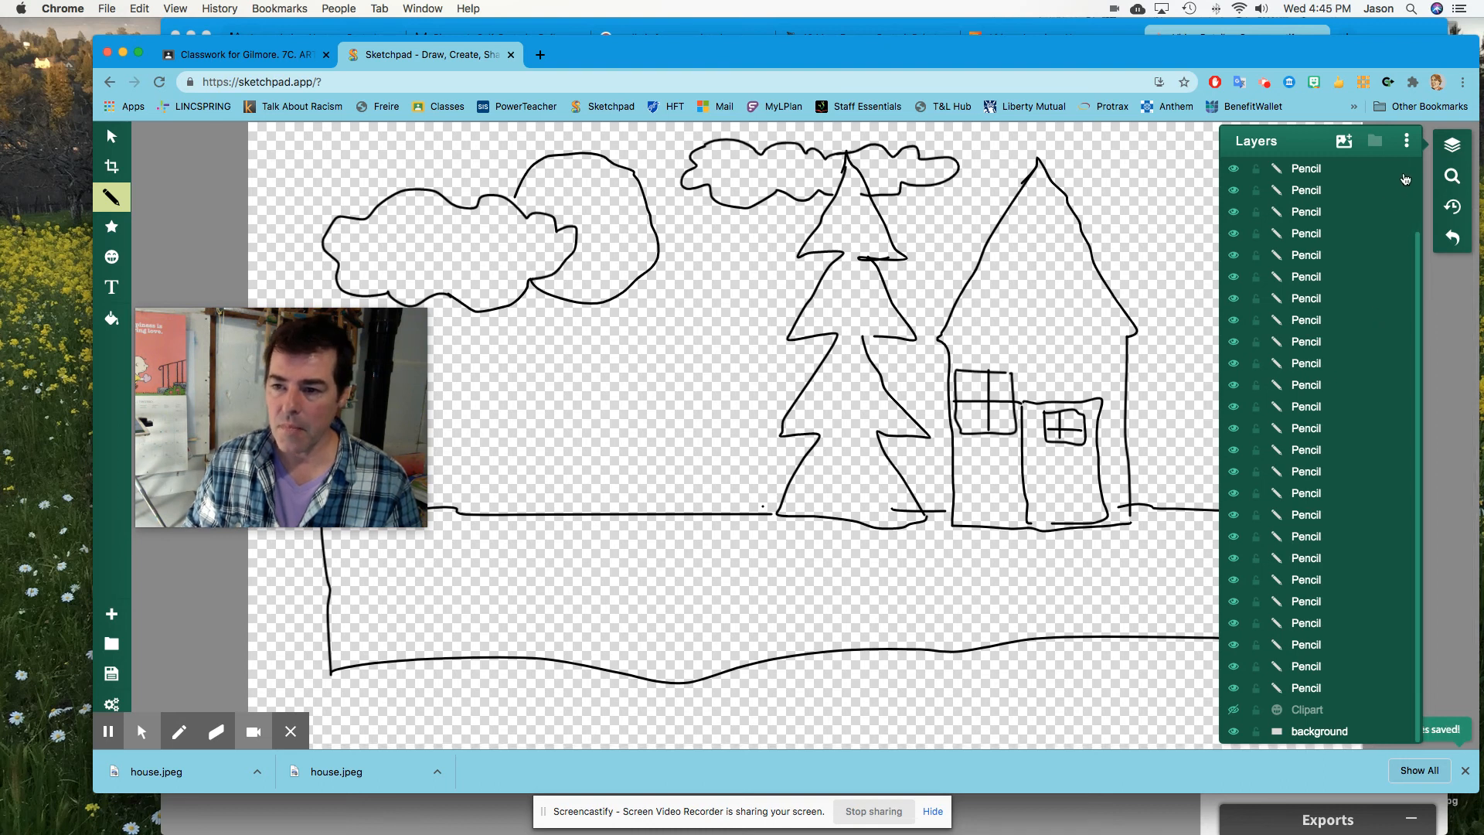
# - Draw the missing line between the roof and the walls to close the roof's base
pyautogui.click(1209, 189)
pyautogui.click(1059, 282)
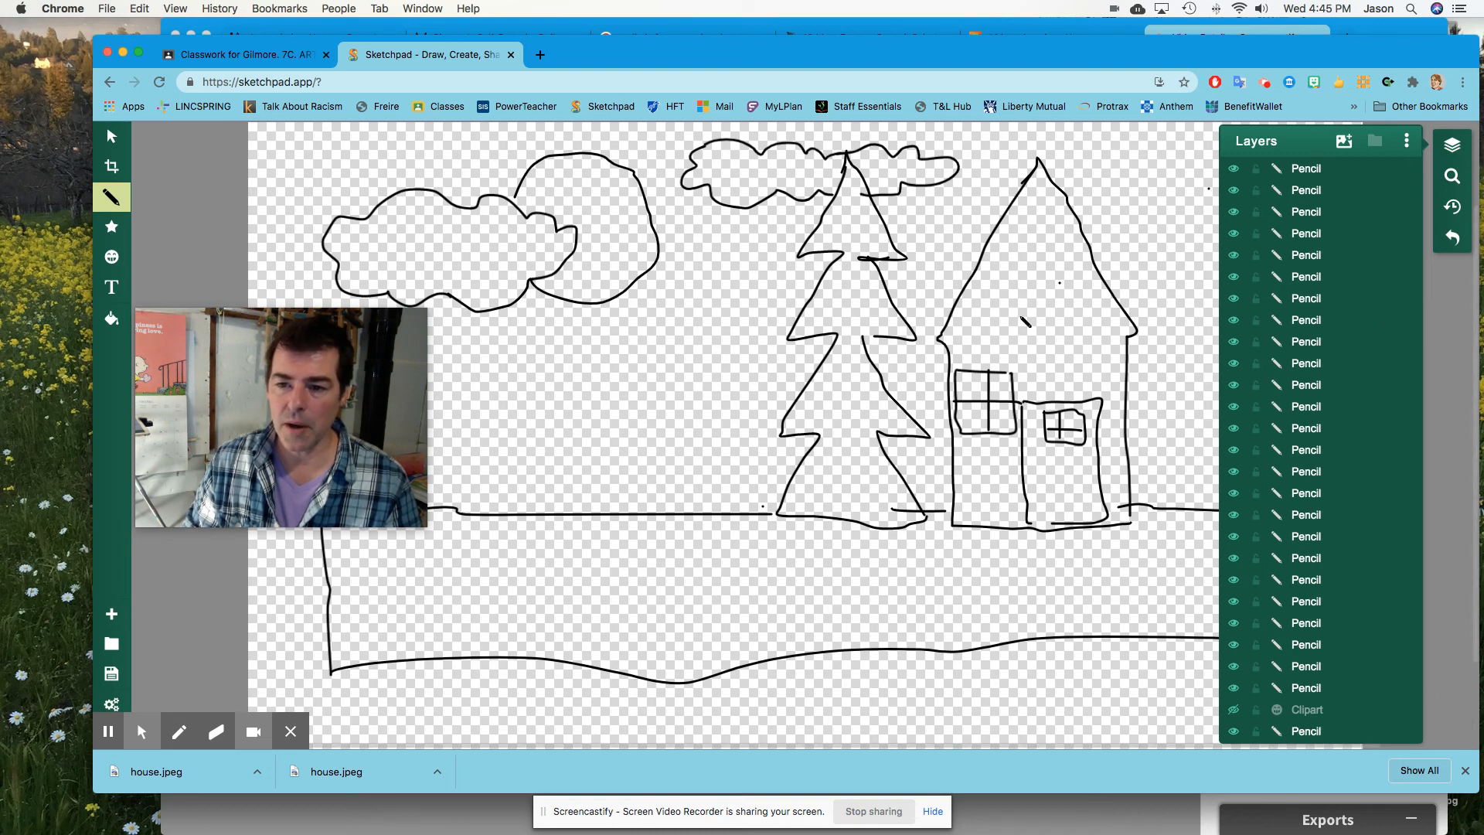
pyautogui.moveTo(946, 339); pyautogui.dragTo(1136, 334)
pyautogui.click(458, 325)
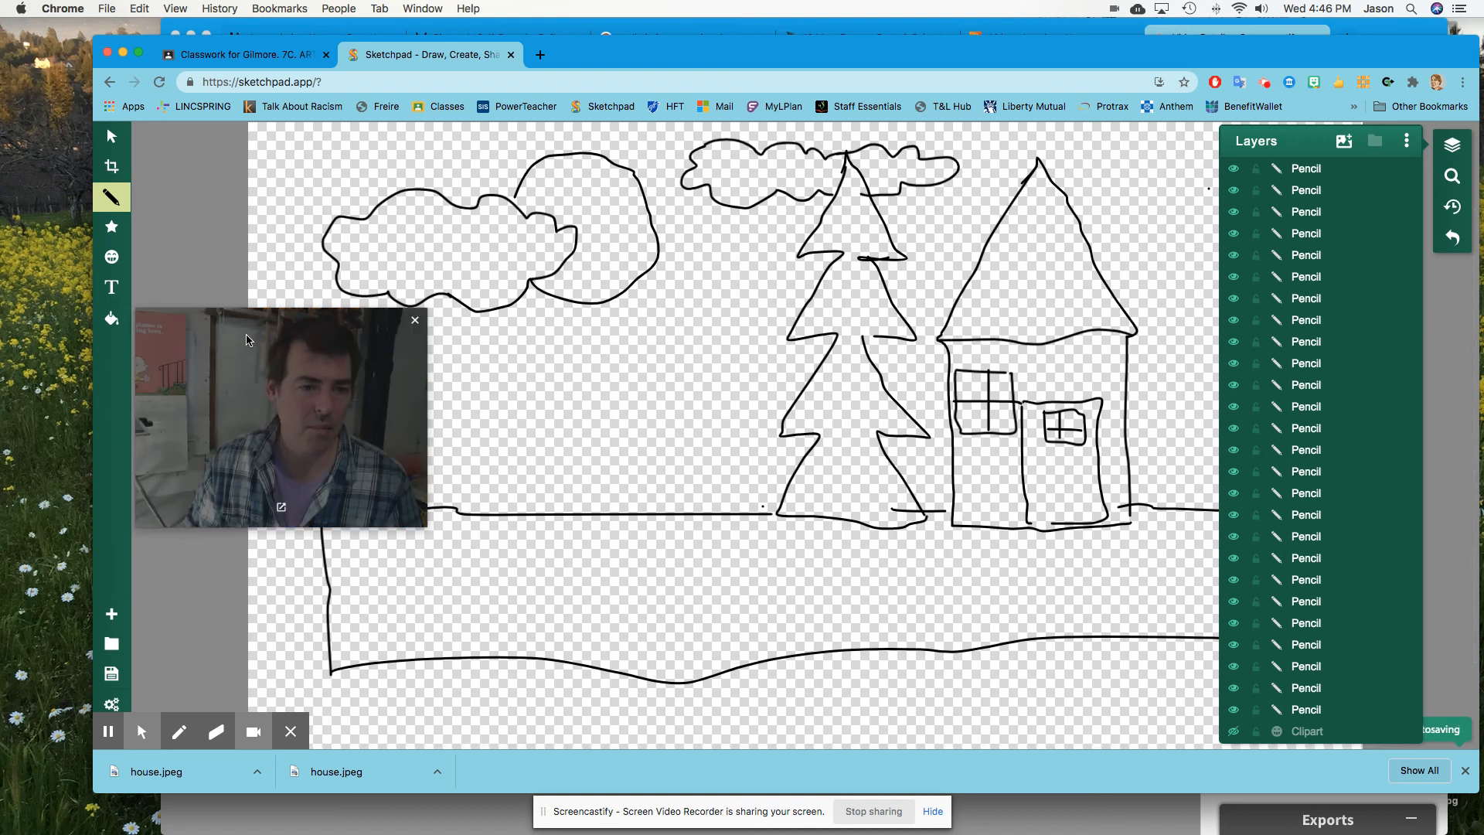
# - Fill the canvas background with light blue at 100% opacity using Vector Fill
pyautogui.moveTo(247, 340); pyautogui.dragTo(284, 170)
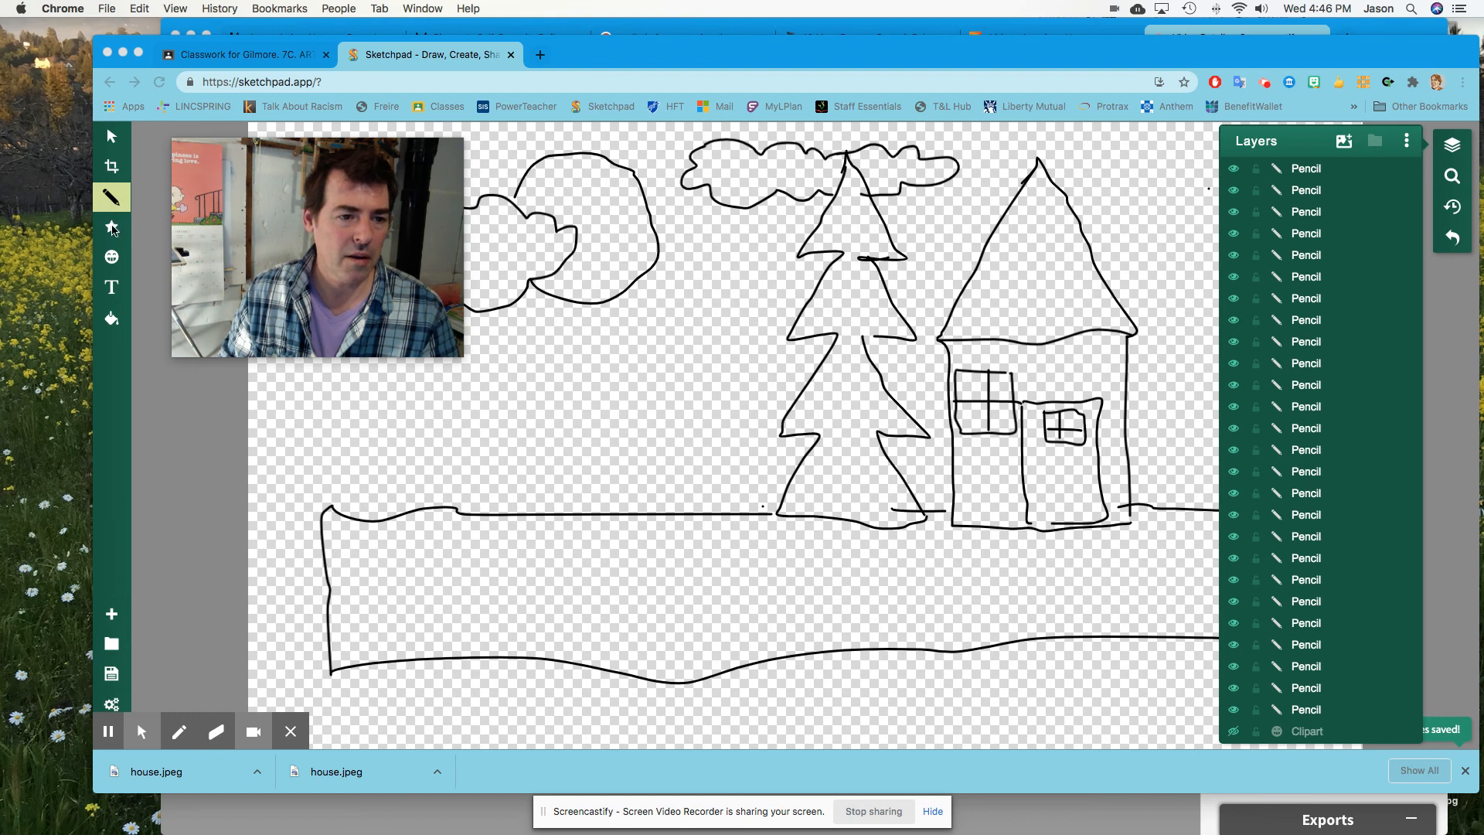
pyautogui.click(113, 321)
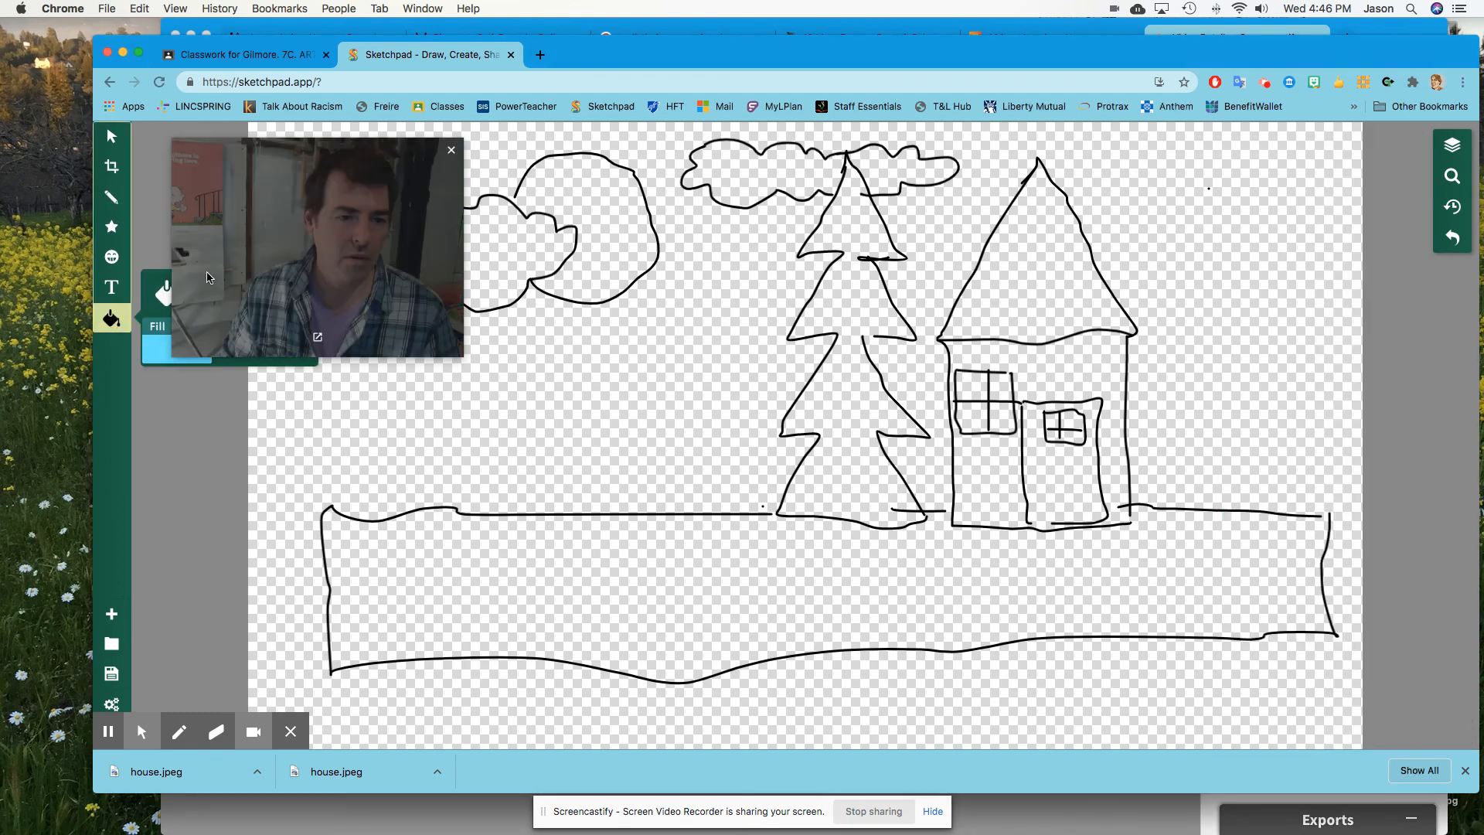
pyautogui.moveTo(415, 217); pyautogui.dragTo(1388, 353)
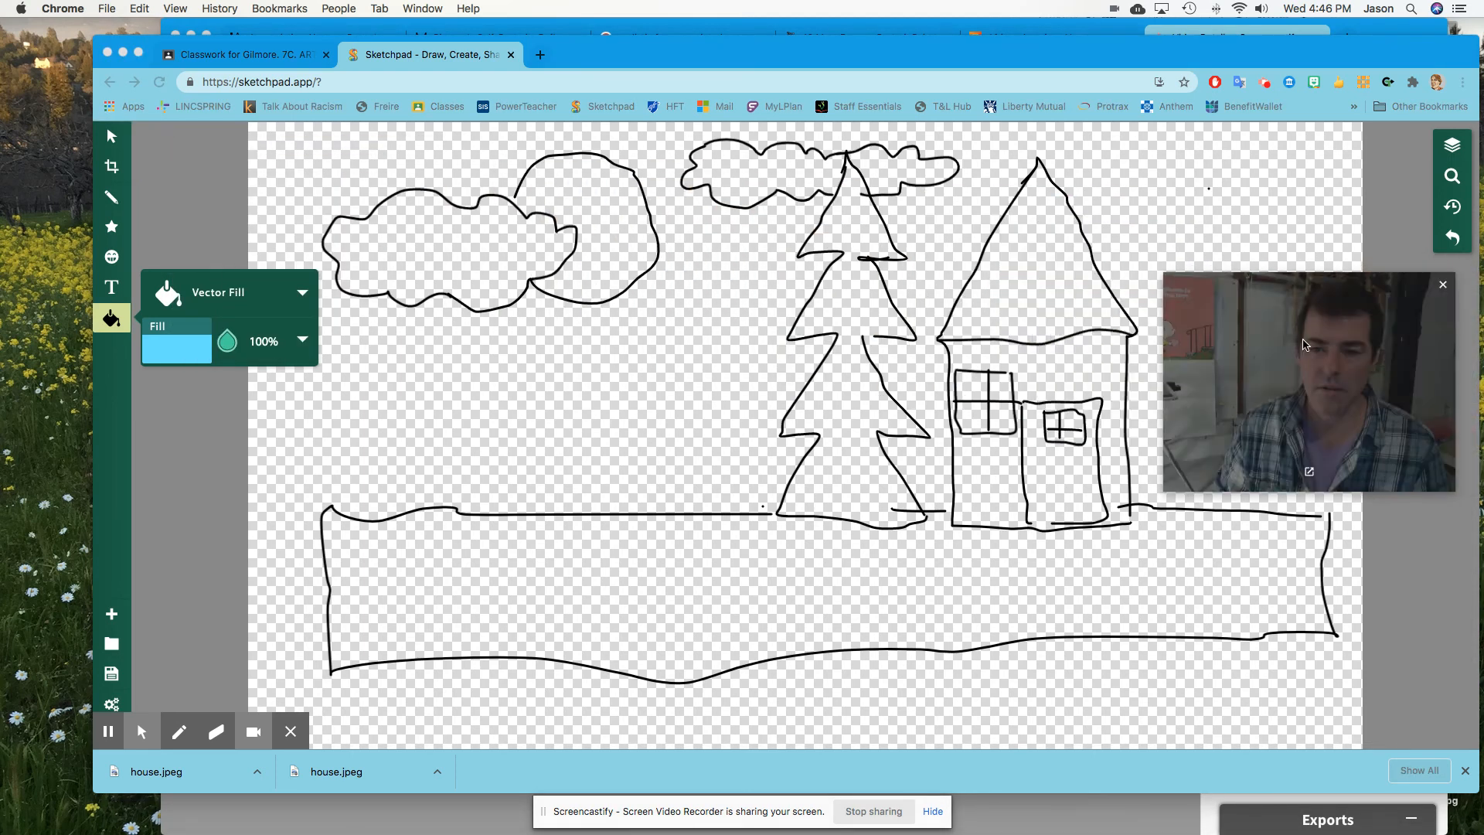
pyautogui.click(168, 344)
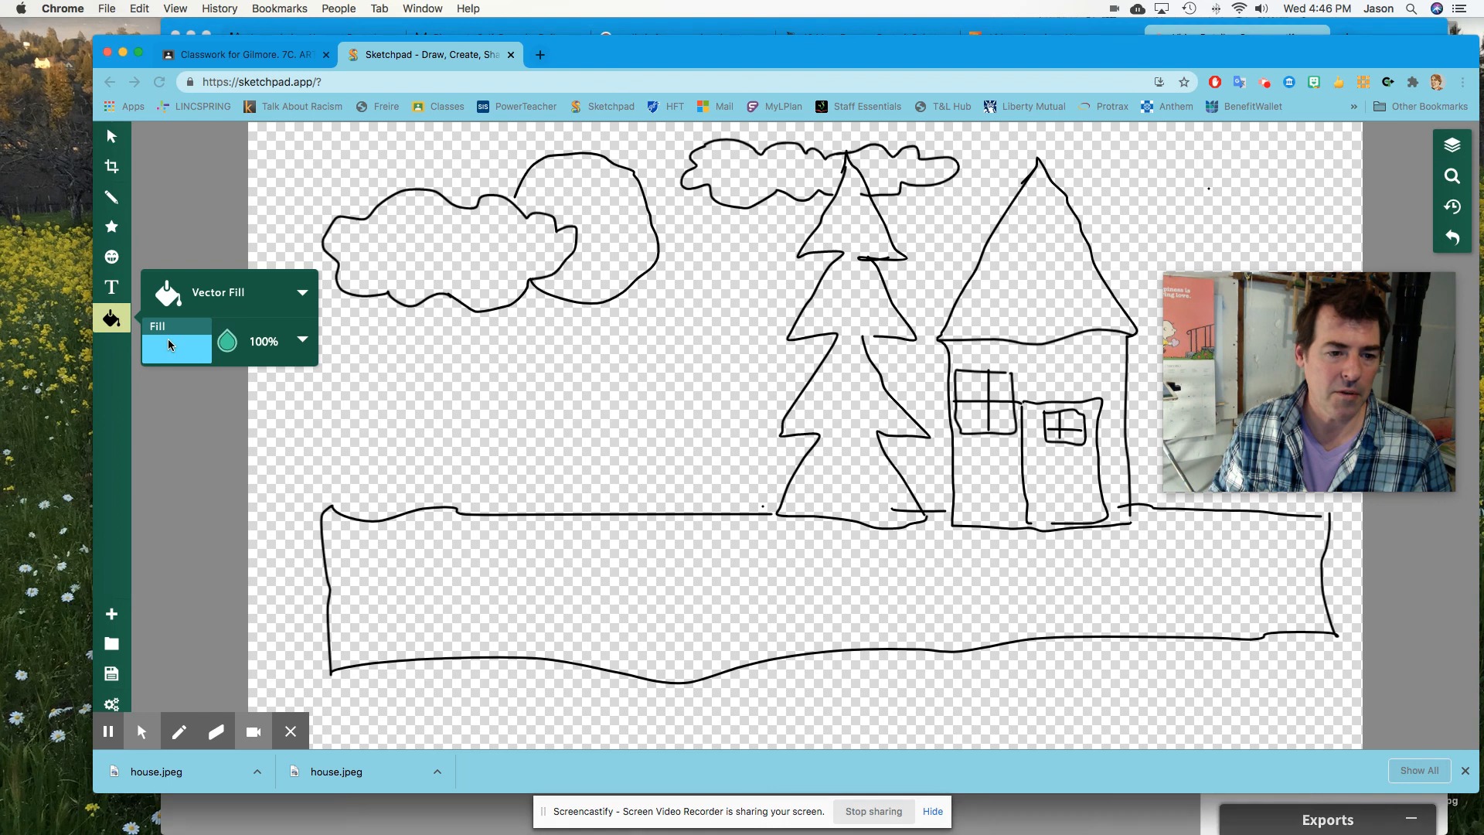
pyautogui.click(366, 383)
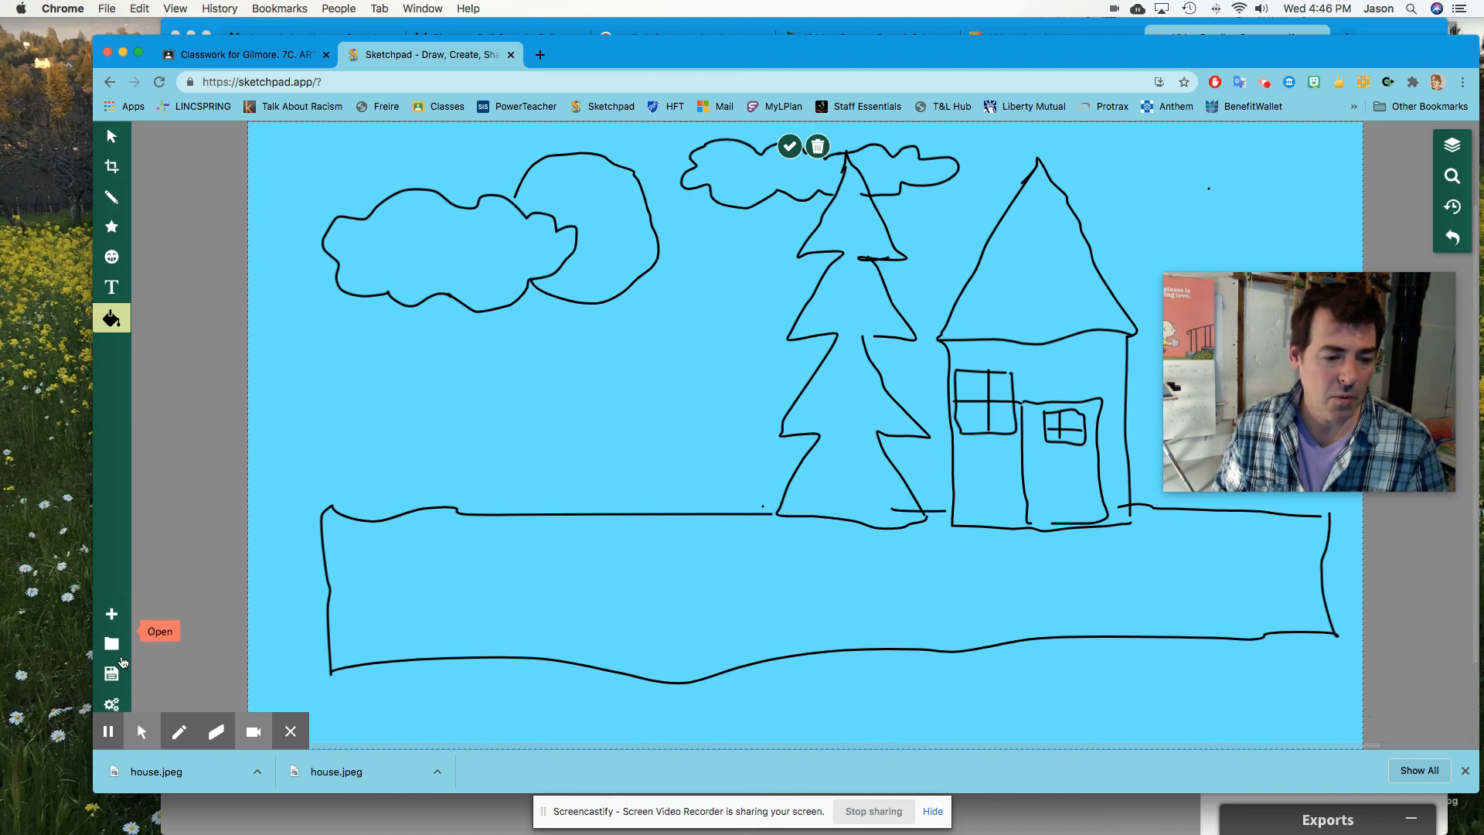
# - Share the drawing as a PNG at 150 DPI and 1.0x scale, and copy its direct link
pyautogui.click(113, 674)
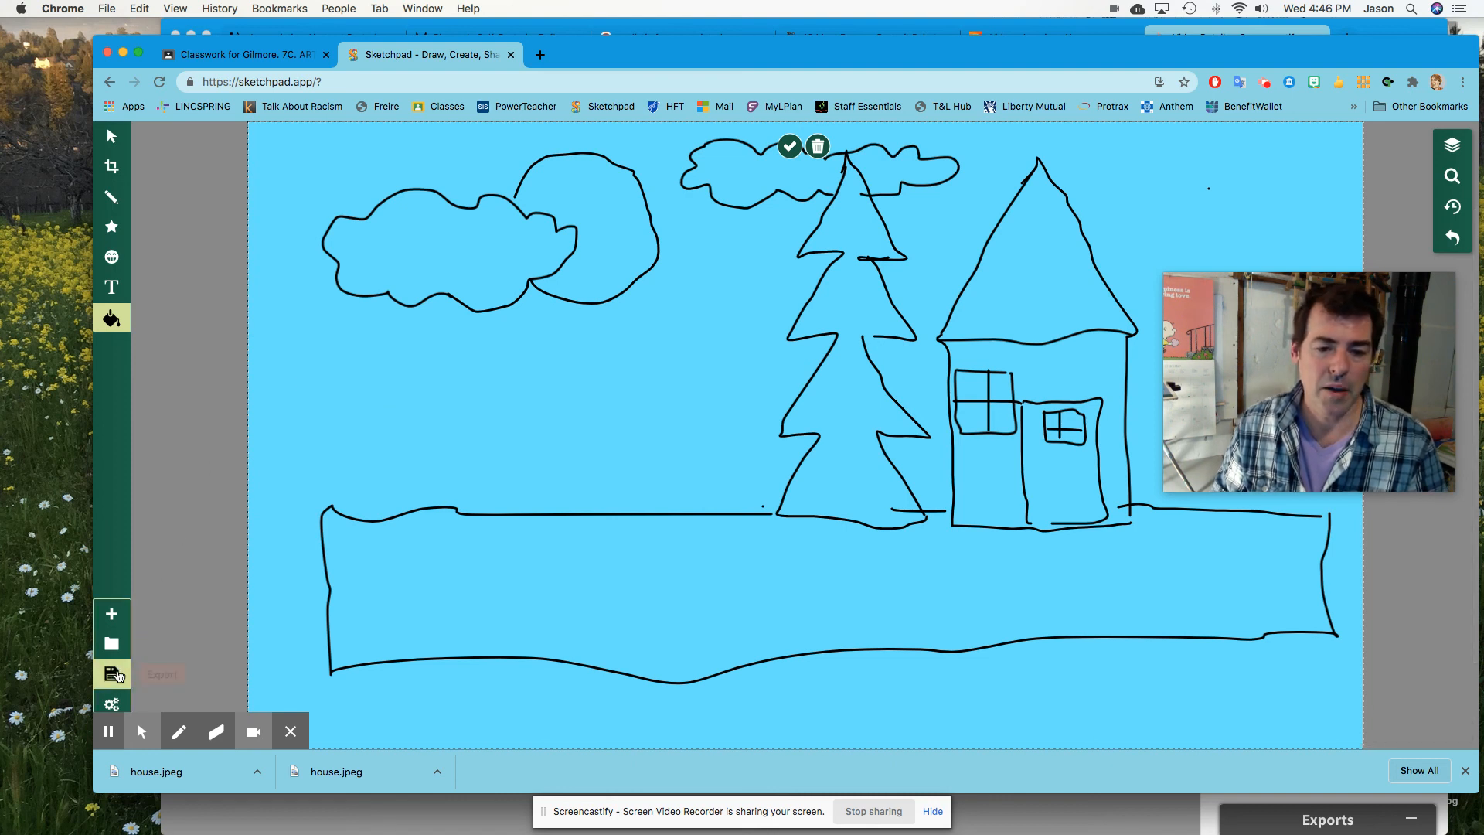
pyautogui.click(194, 480)
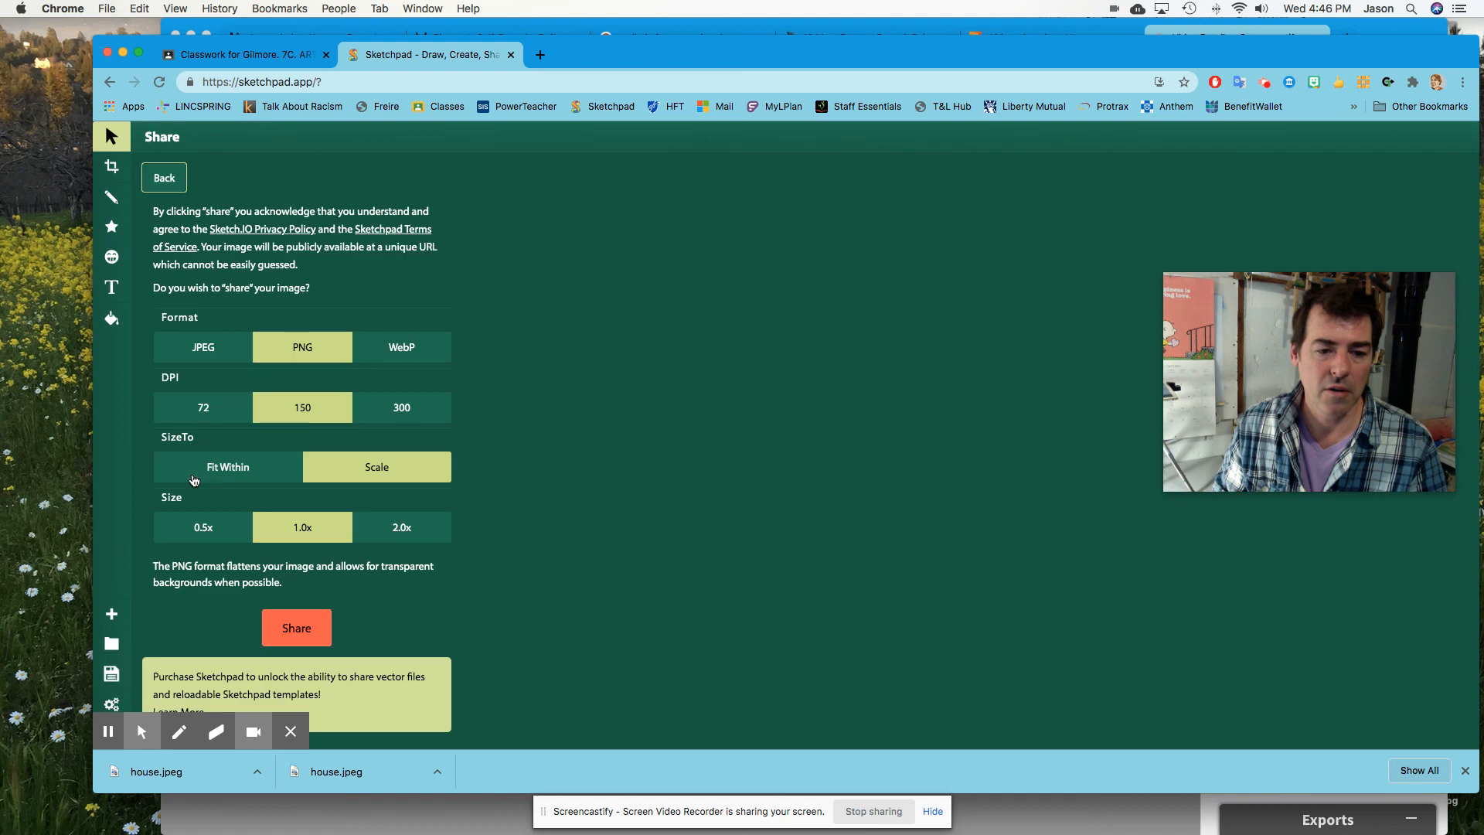
pyautogui.click(295, 635)
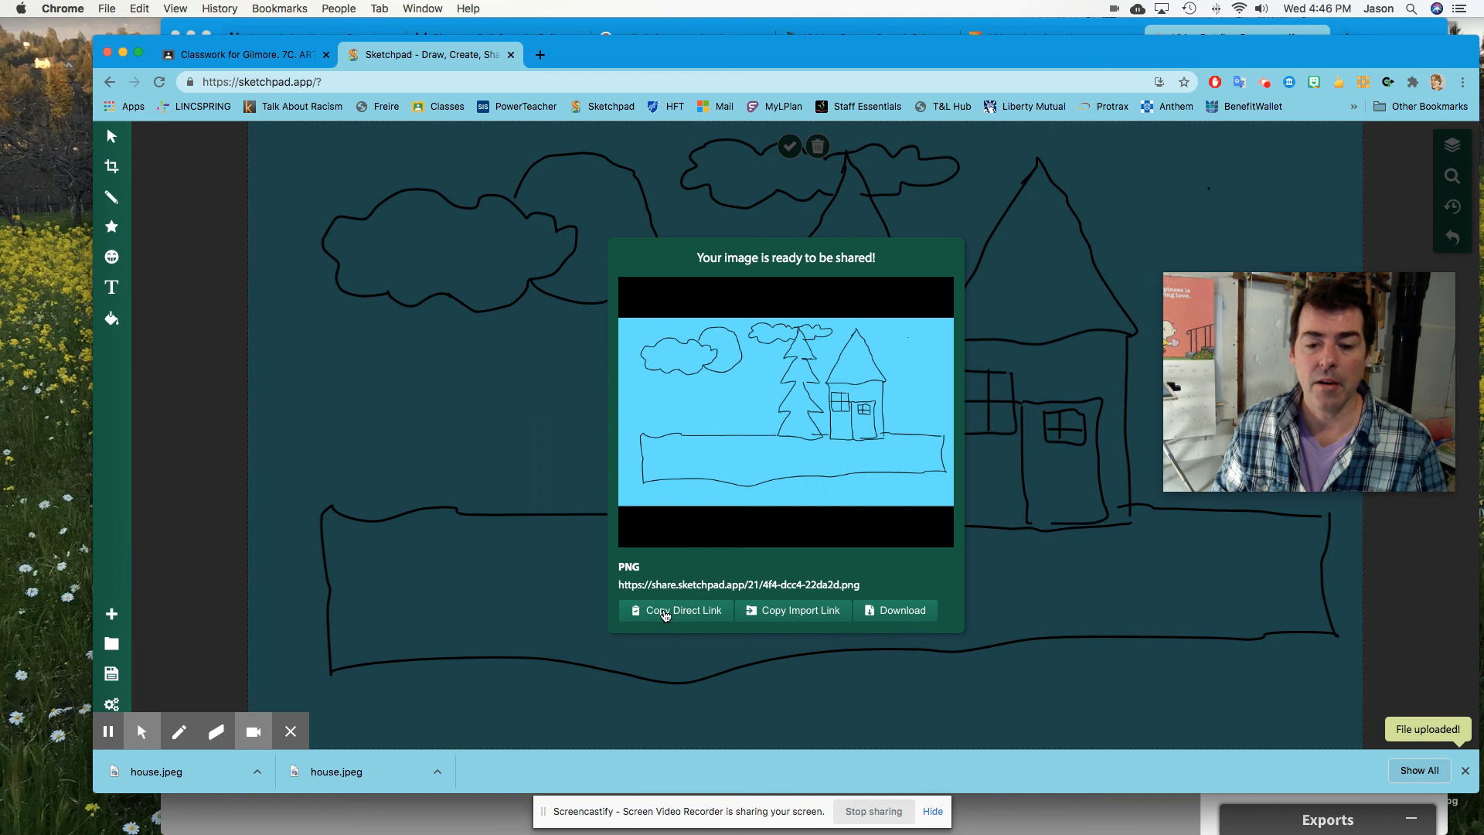
pyautogui.click(665, 613)
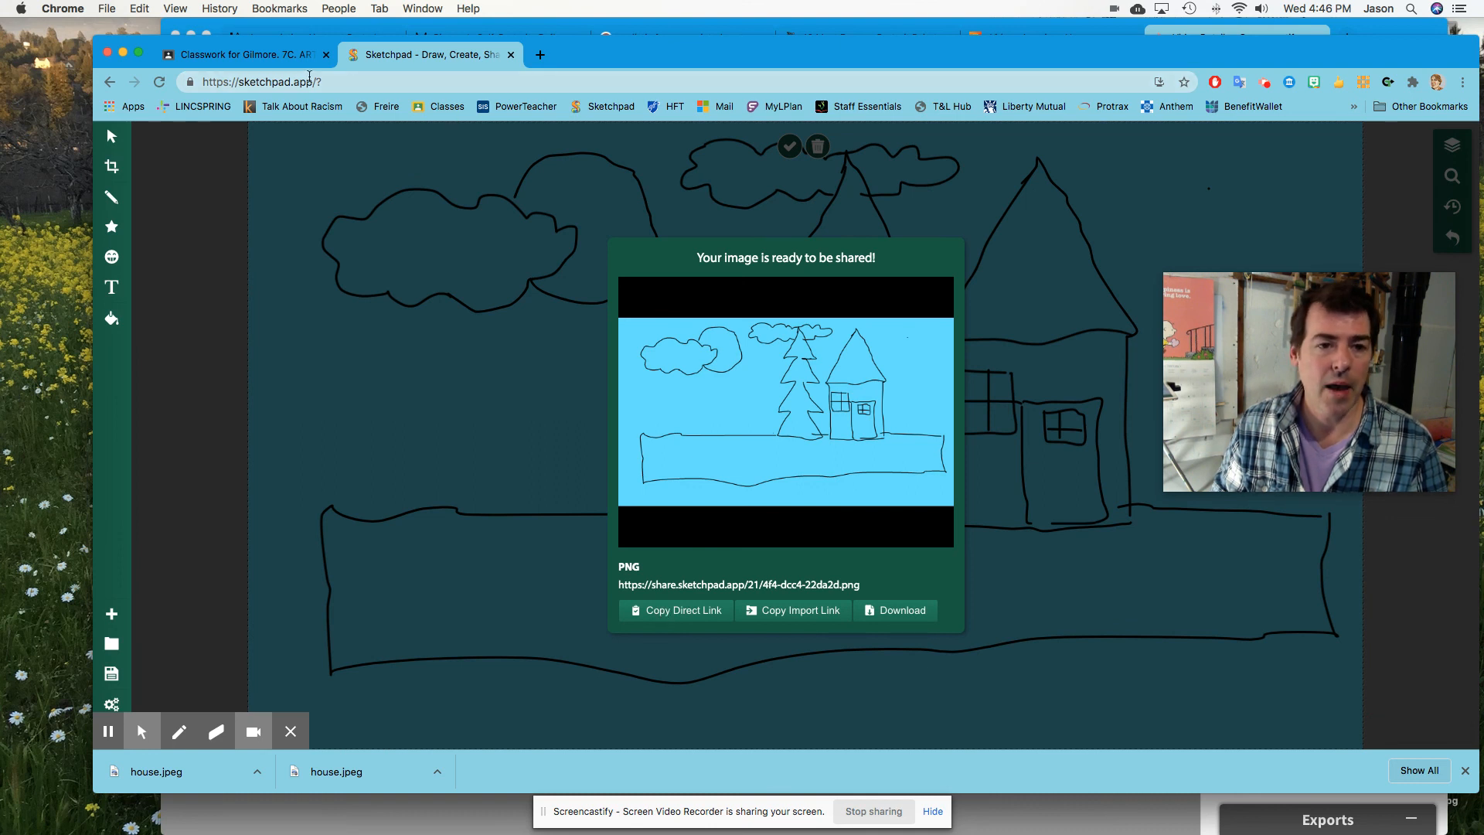
# - Switch to Google Classroom, close the picture preview, and open the Winter Art Week! assignment in the Visual Arts PD Classroom class
pyautogui.click(262, 57)
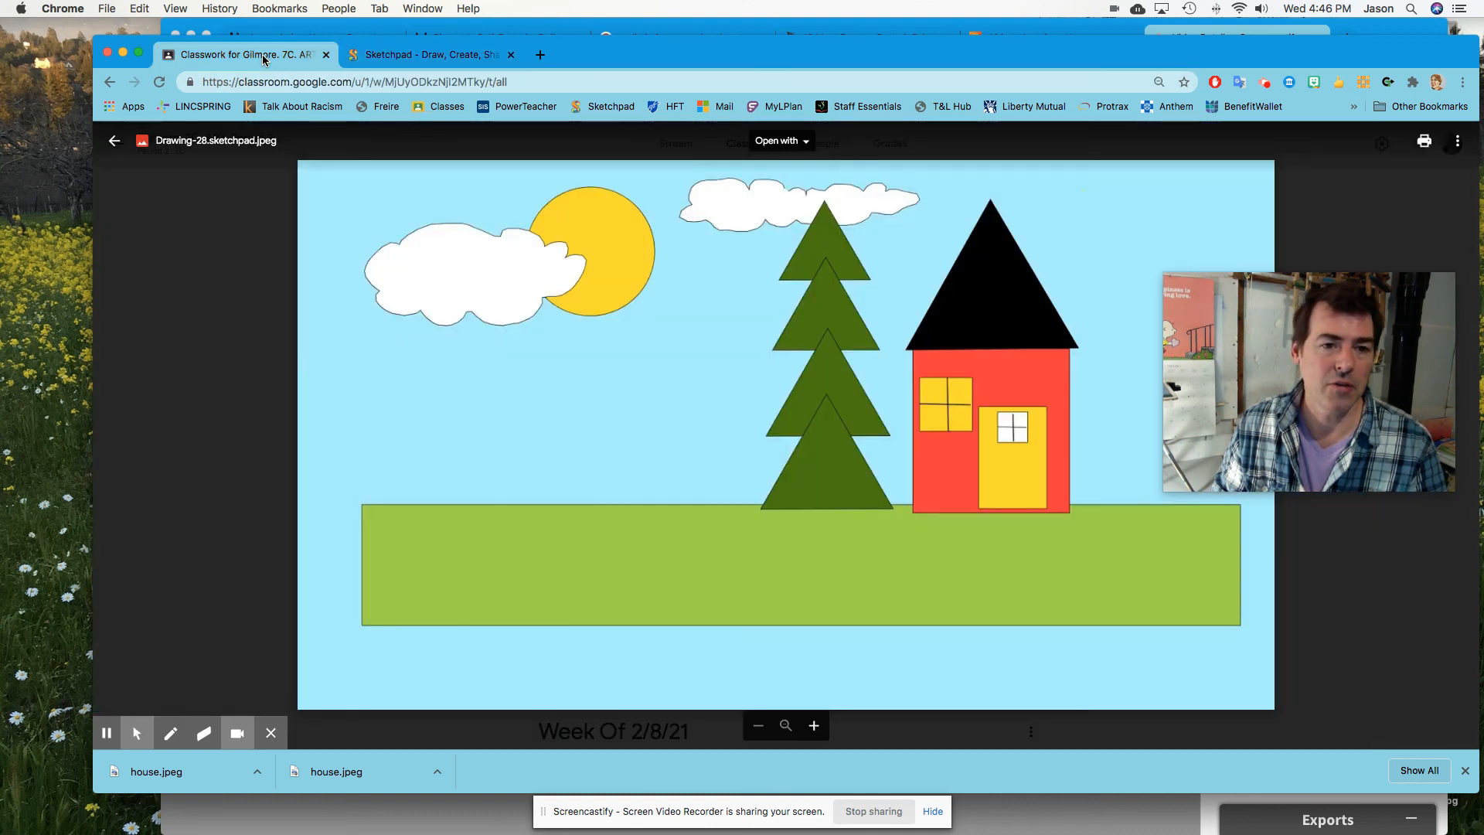
pyautogui.click(116, 142)
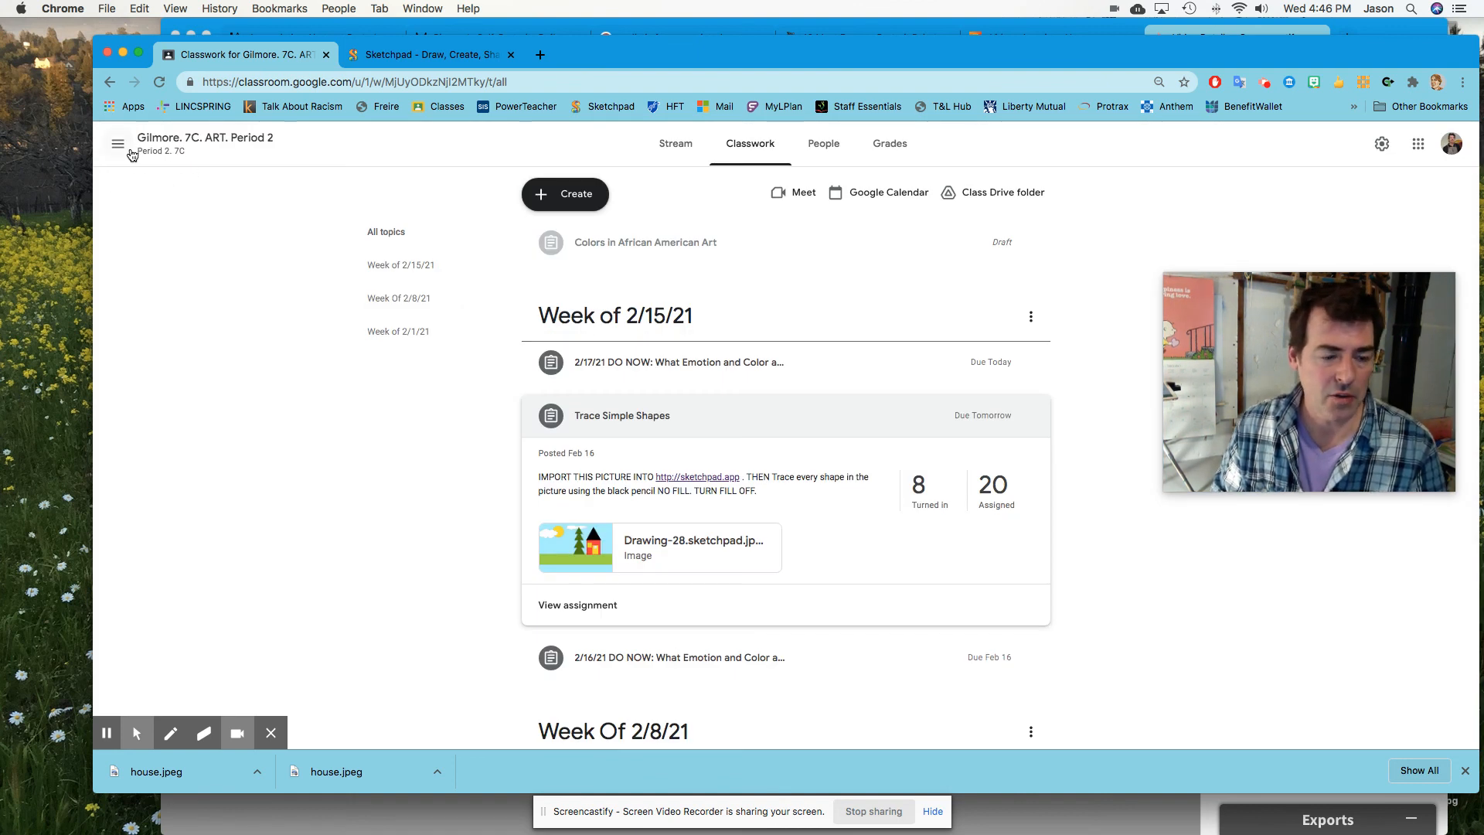
pyautogui.click(120, 153)
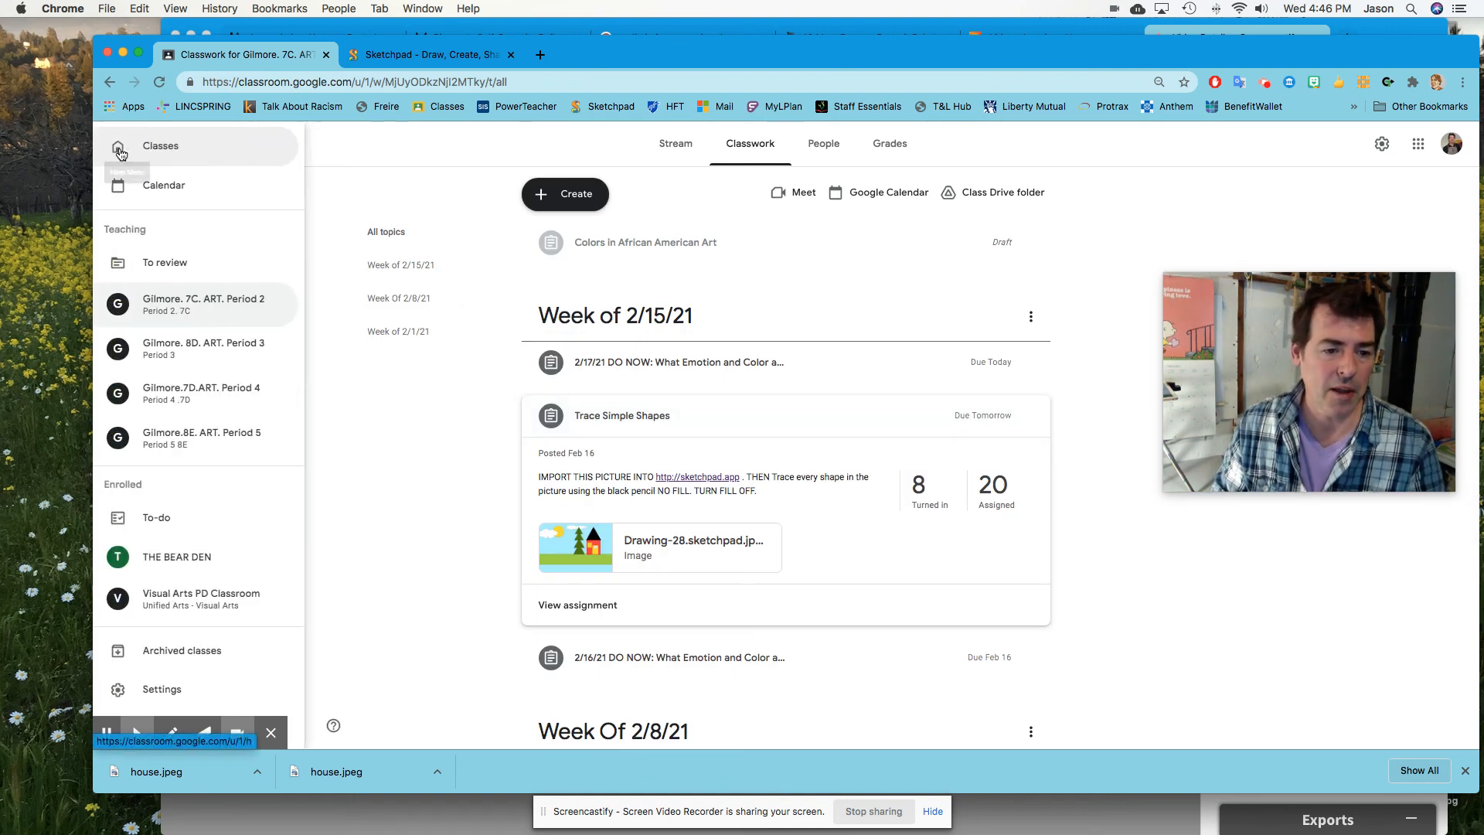
pyautogui.click(174, 603)
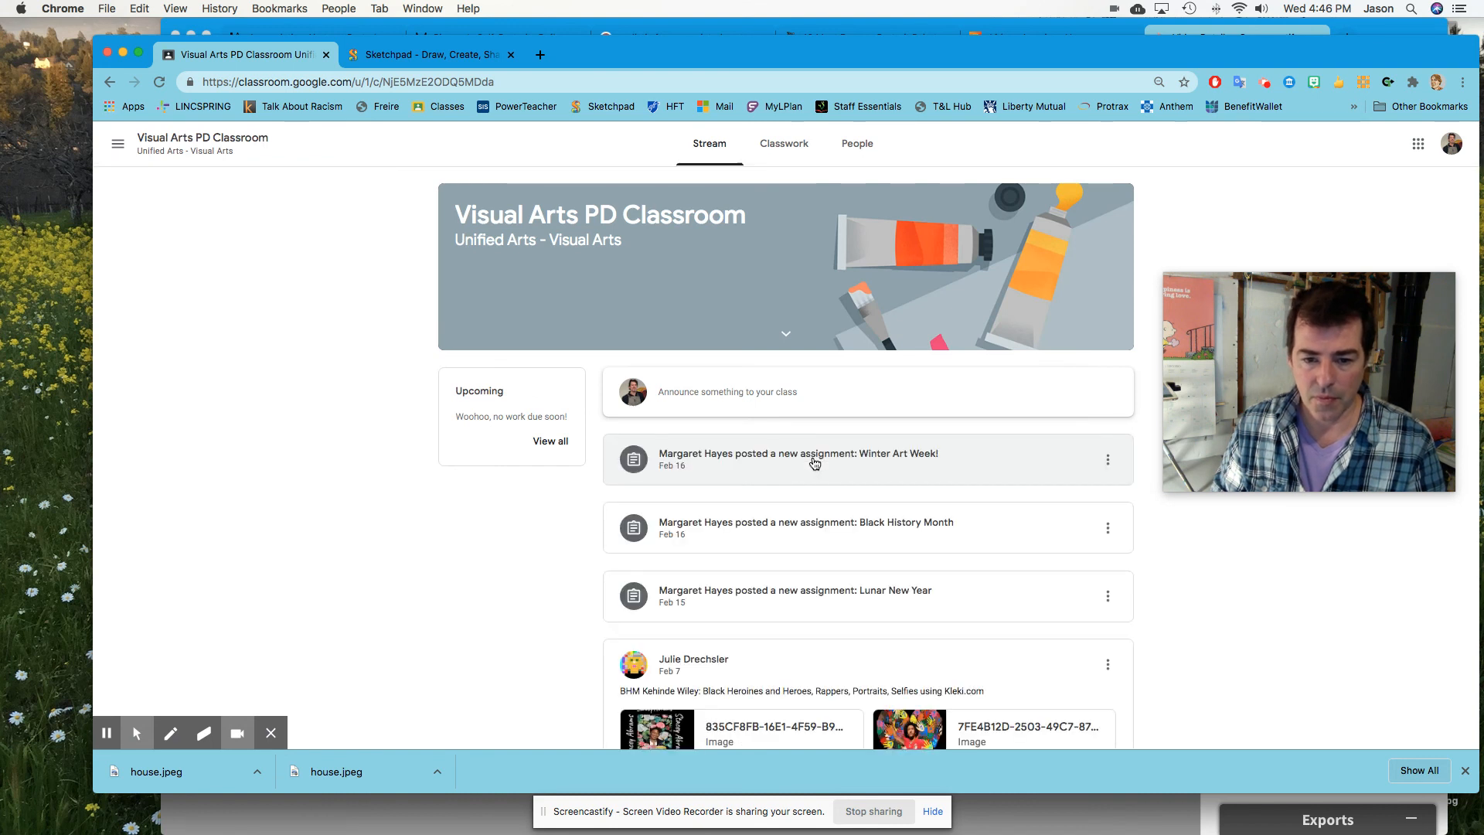
pyautogui.click(815, 462)
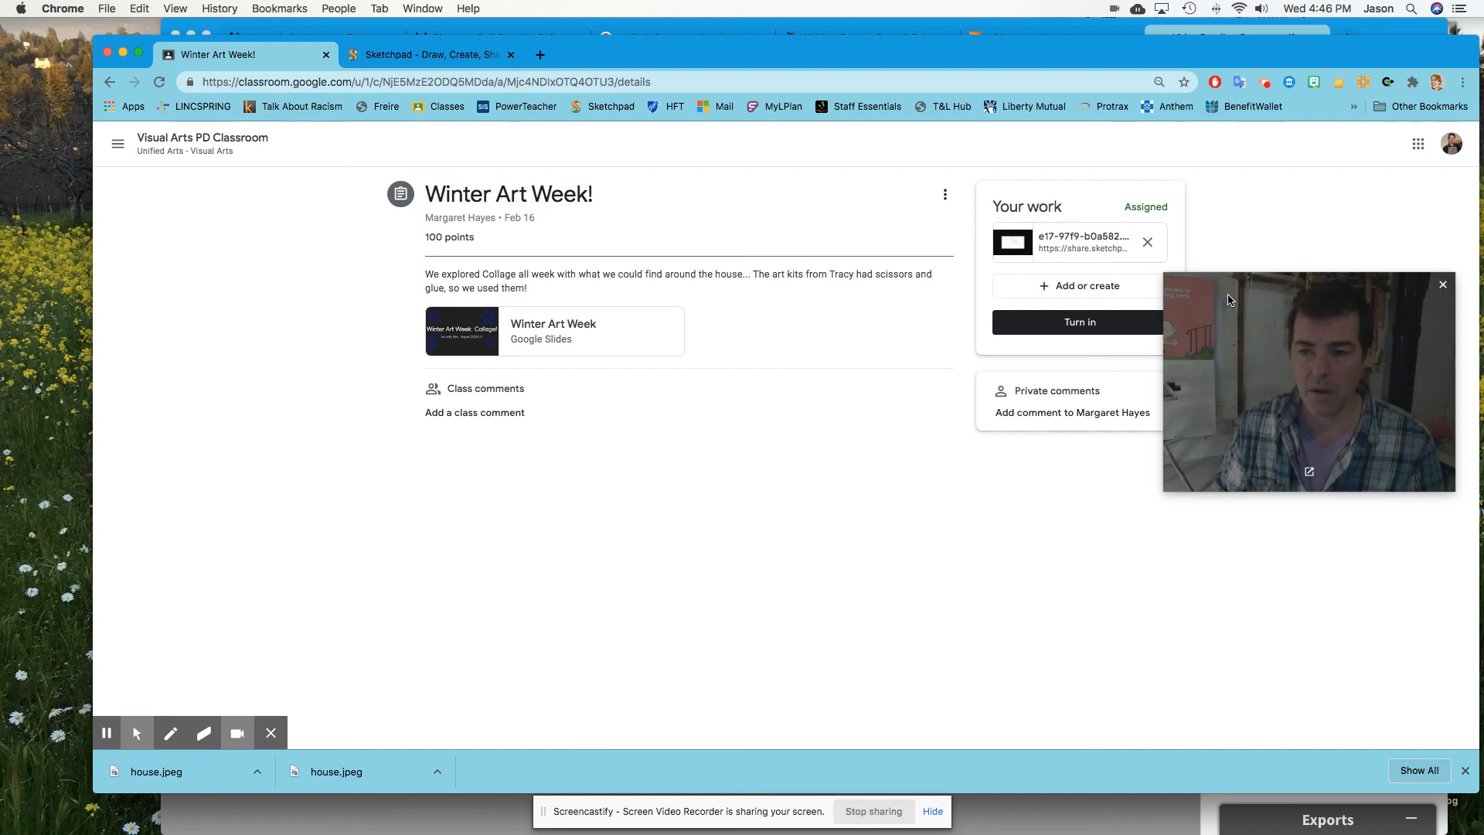
# - Attach the copied Sketchpad PNG link to the student work of the Winter Art Week! assignment
pyautogui.moveTo(1229, 300); pyautogui.dragTo(1202, 464)
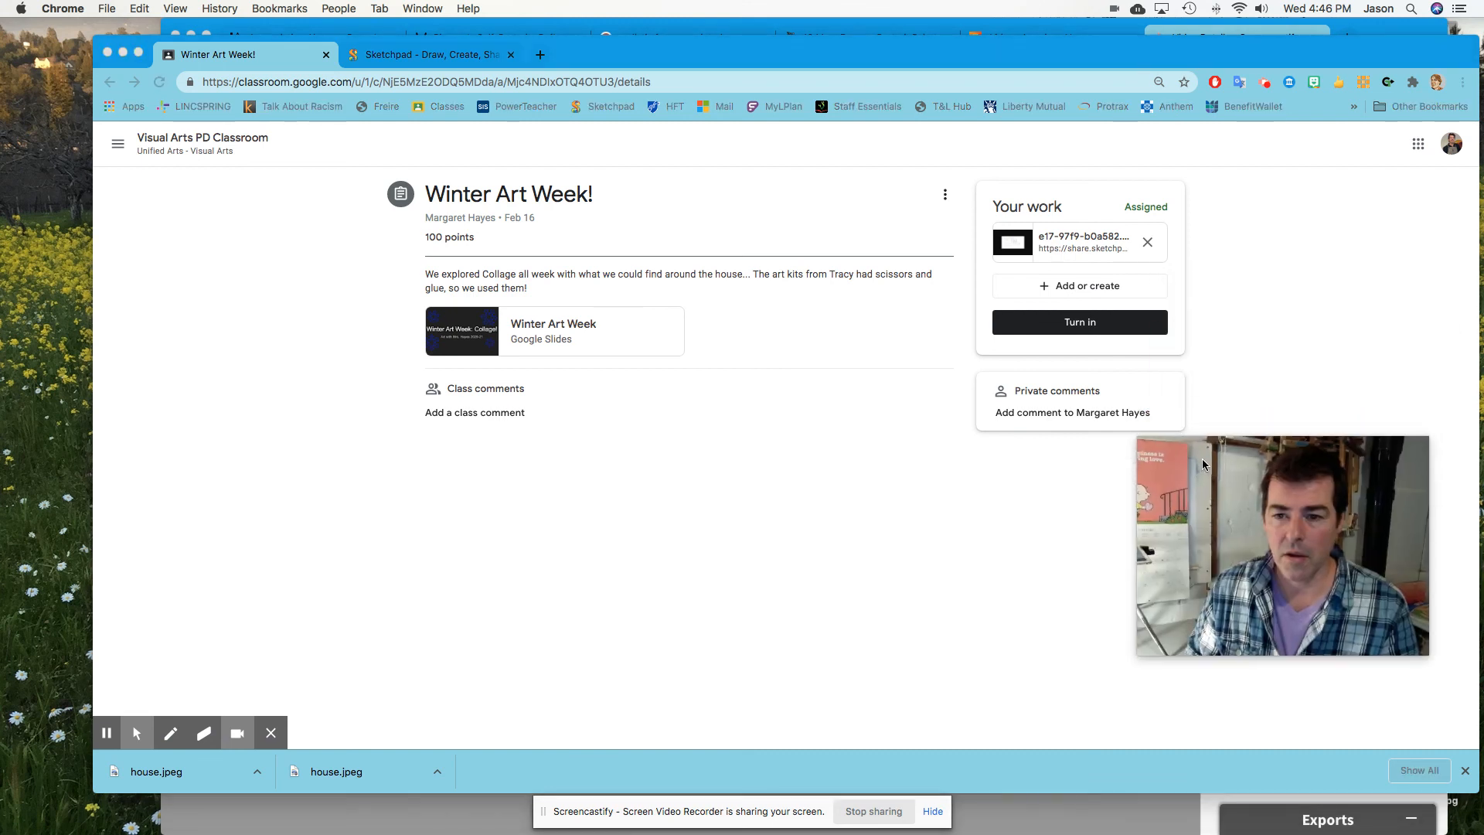
pyautogui.click(1063, 286)
pyautogui.click(1063, 287)
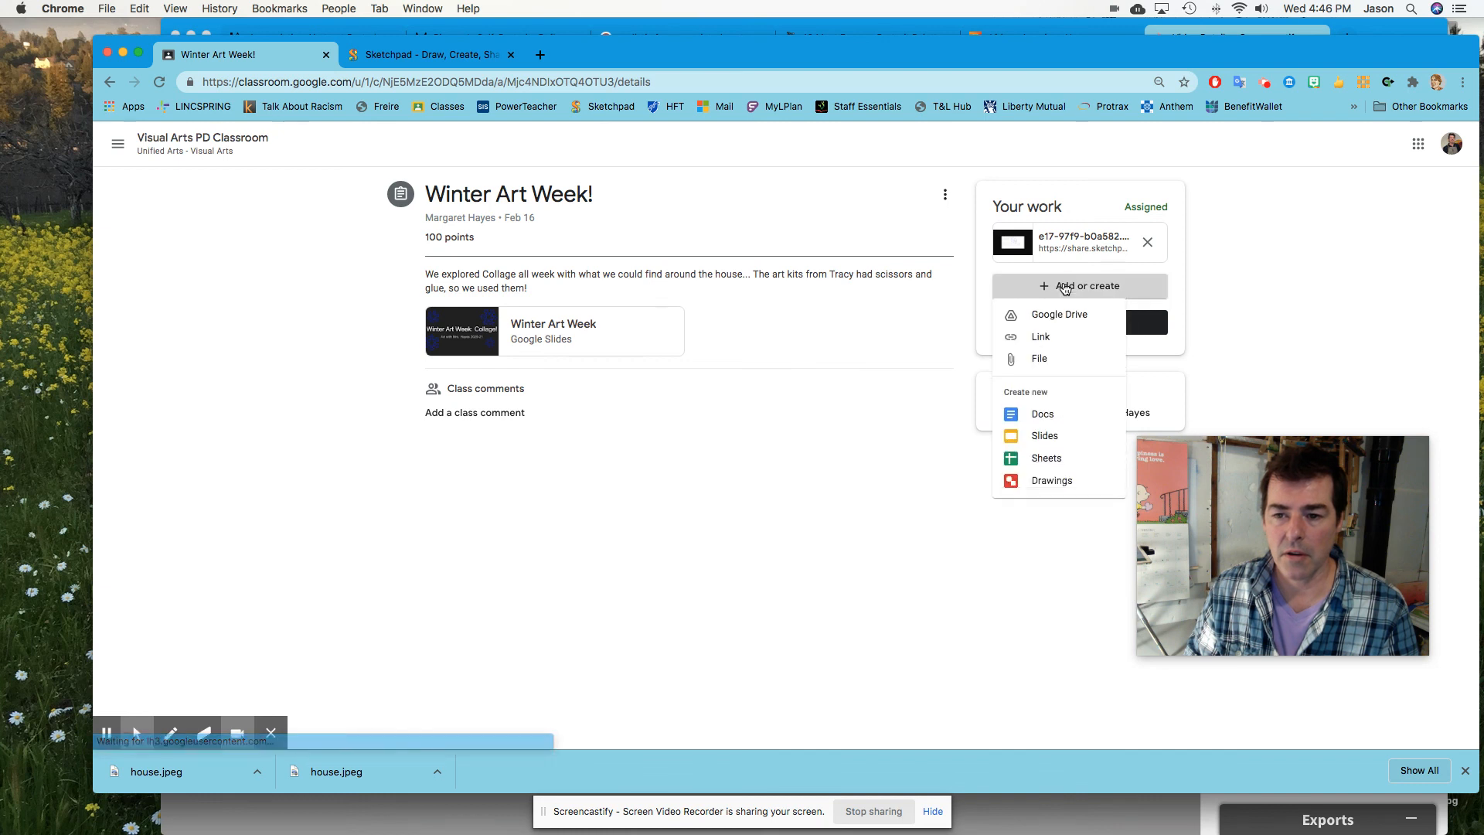
pyautogui.click(1014, 340)
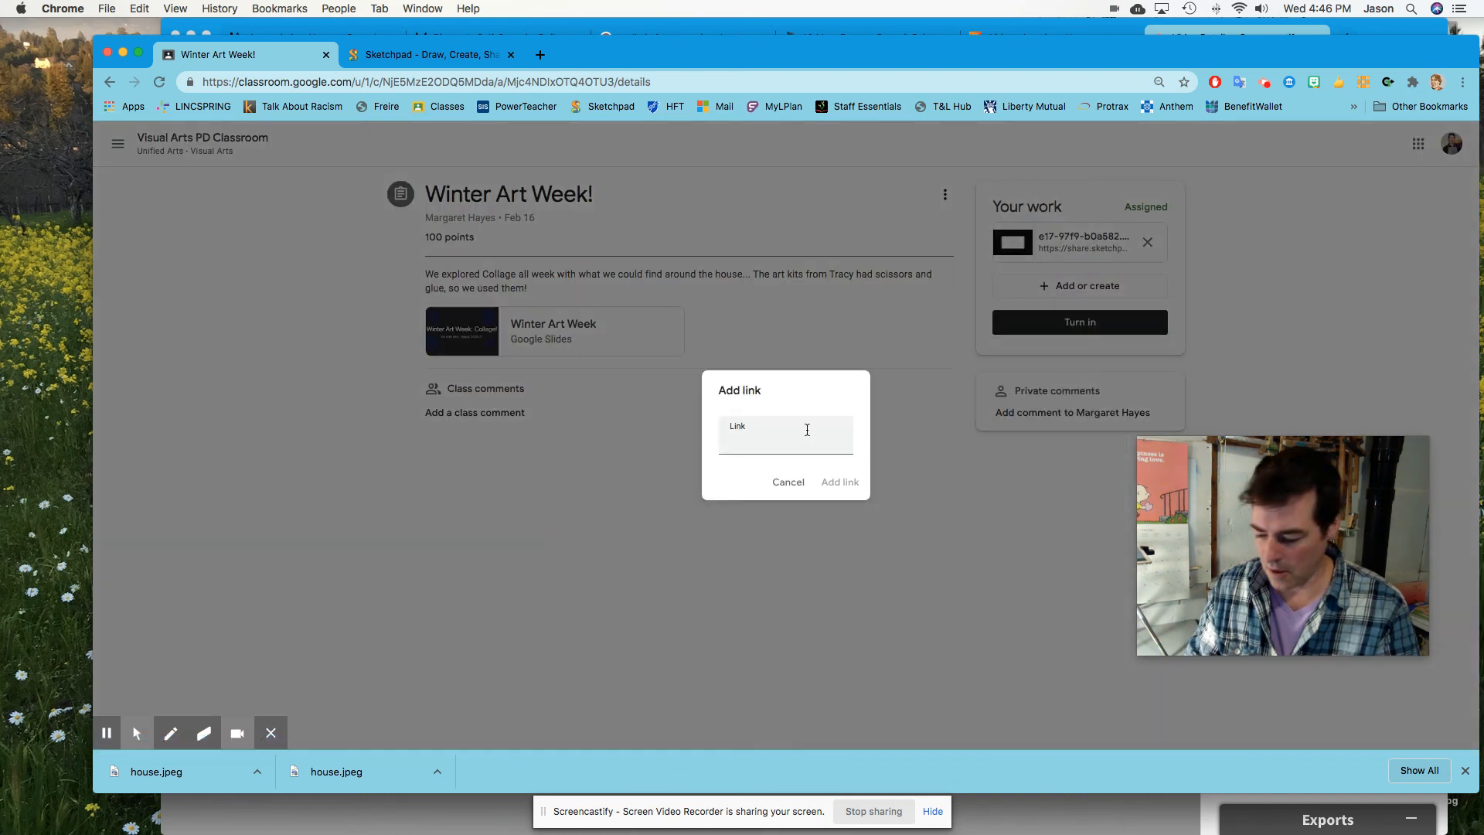
pyautogui.press('super+v')
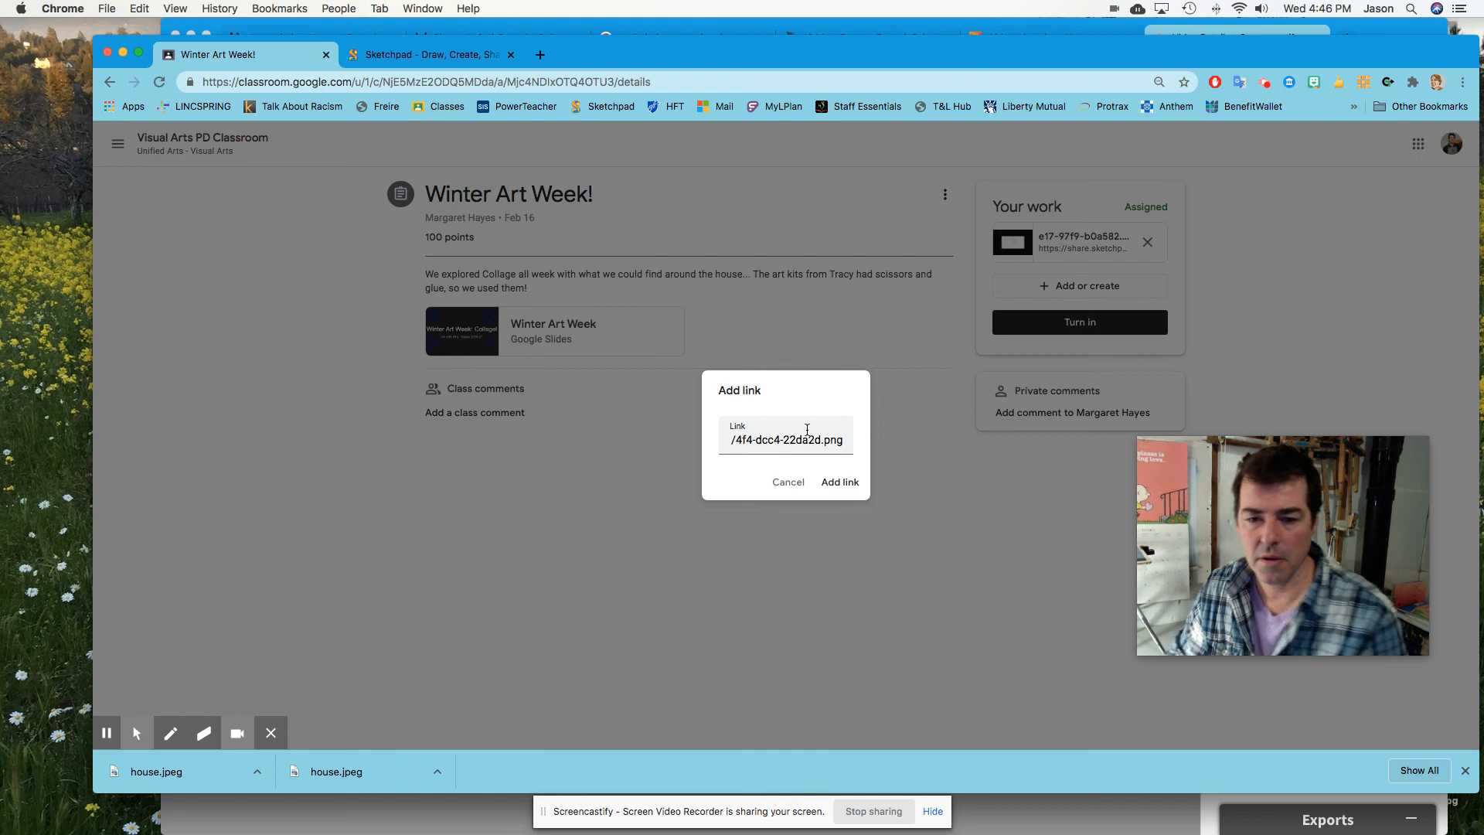
pyautogui.click(831, 482)
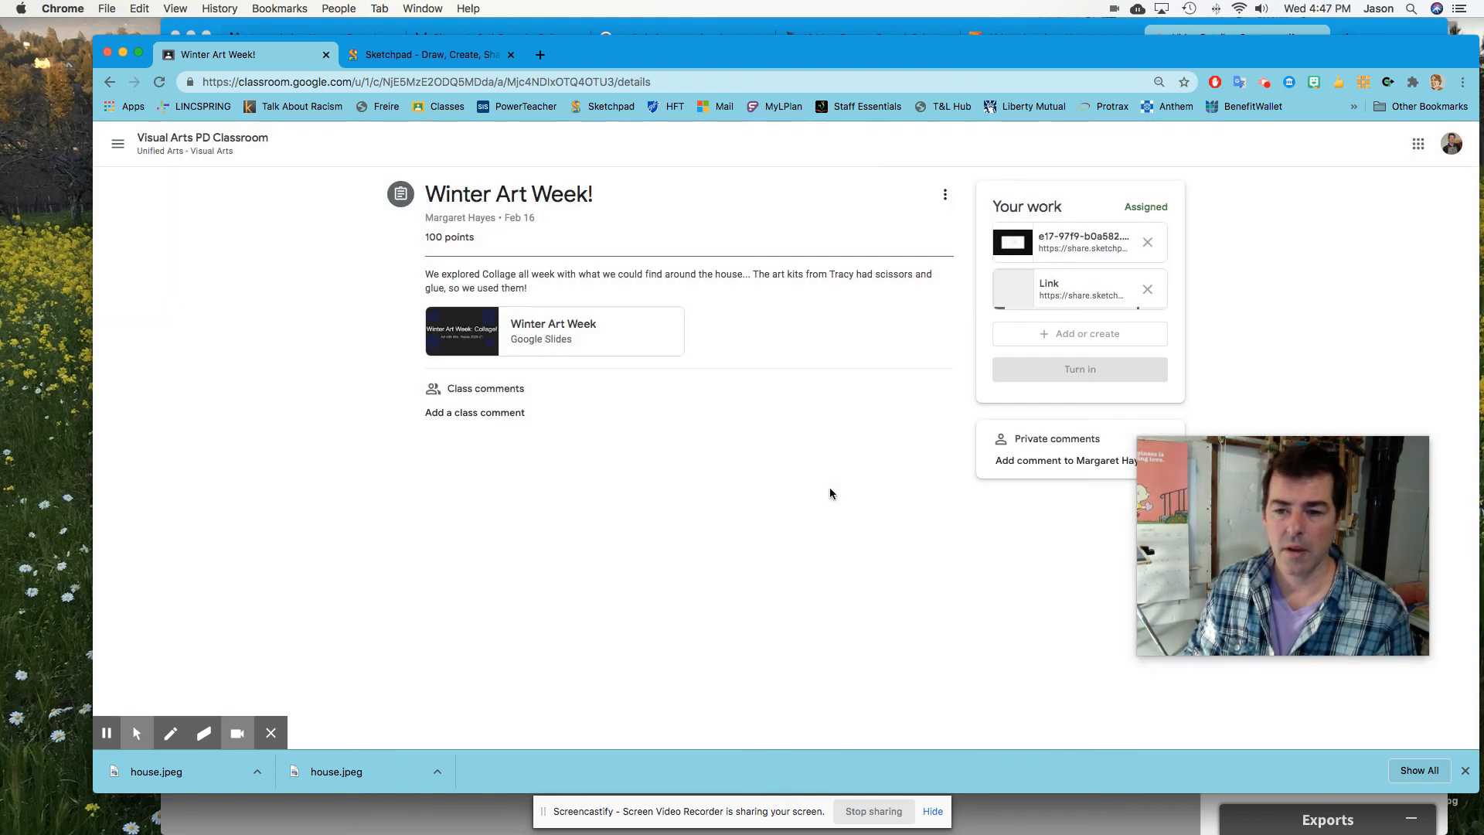